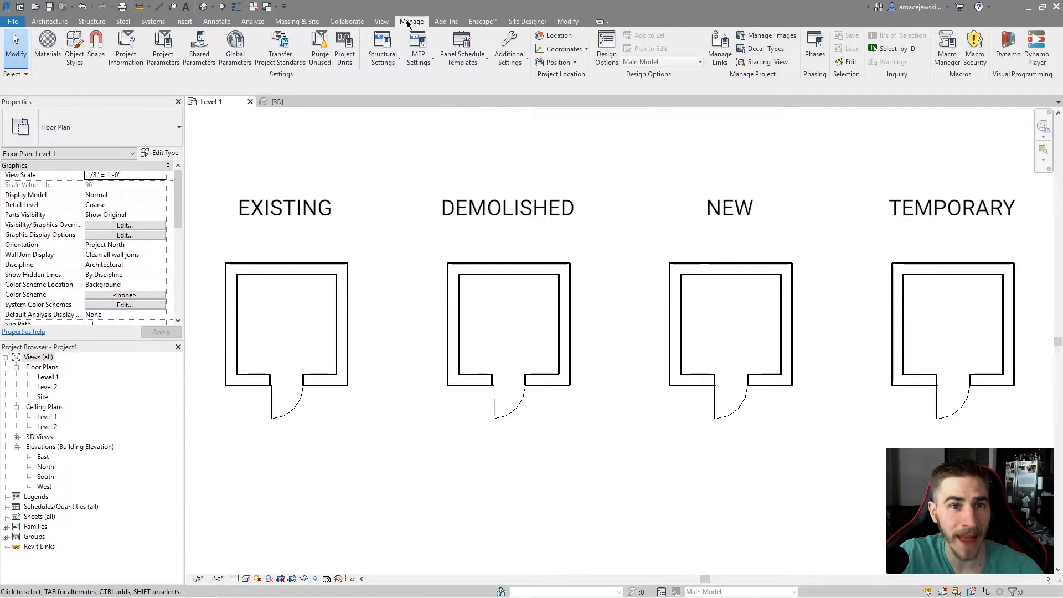
Open the Phasing settings and review the existing project phases.
{"action": "left_click", "coordinate": [815, 47]}
{"action": "left_click_drag", "start_coordinate": [569, 196], "coordinate": [566, 195]}
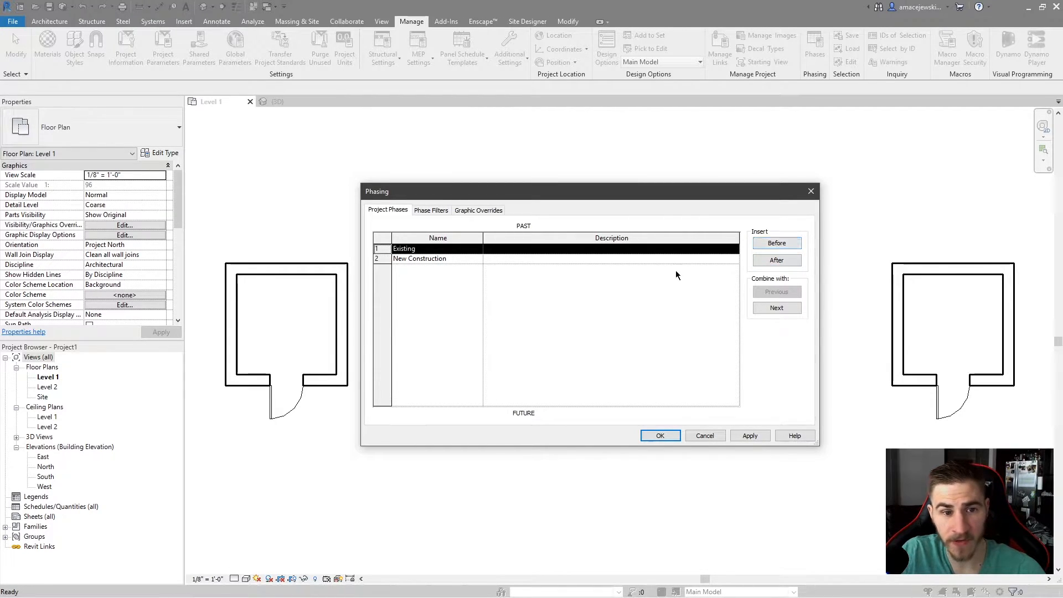
{"action": "left_click", "coordinate": [383, 259]}
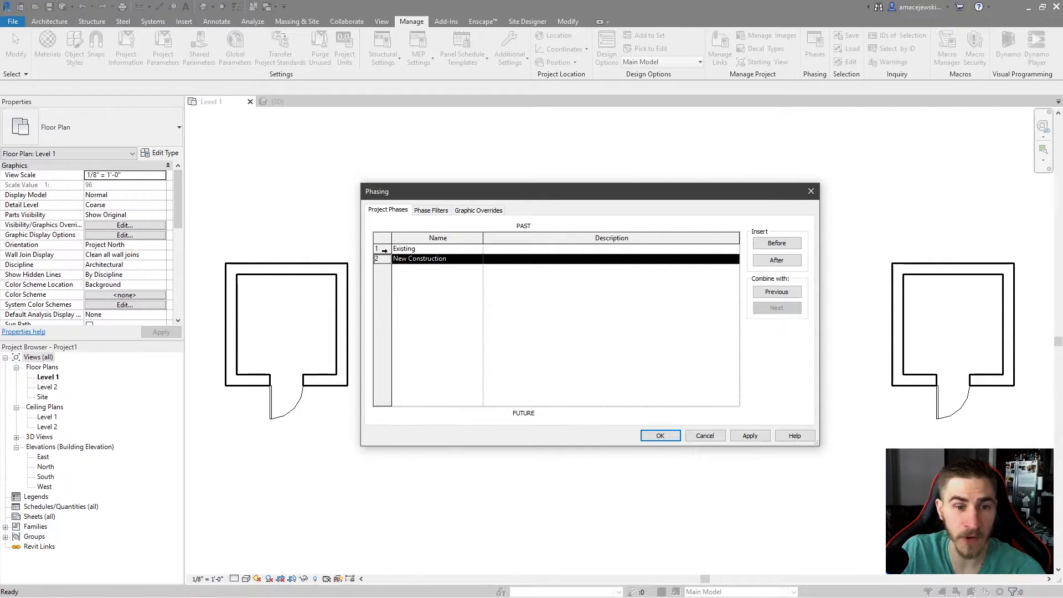
{"action": "left_click", "coordinate": [379, 250]}
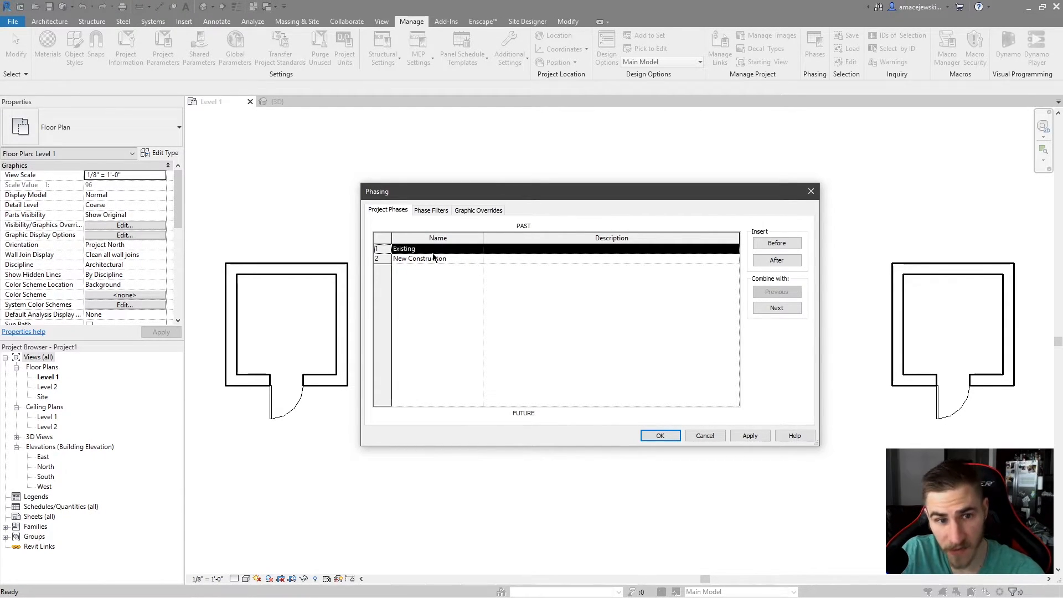
{"action": "left_click", "coordinate": [386, 261]}
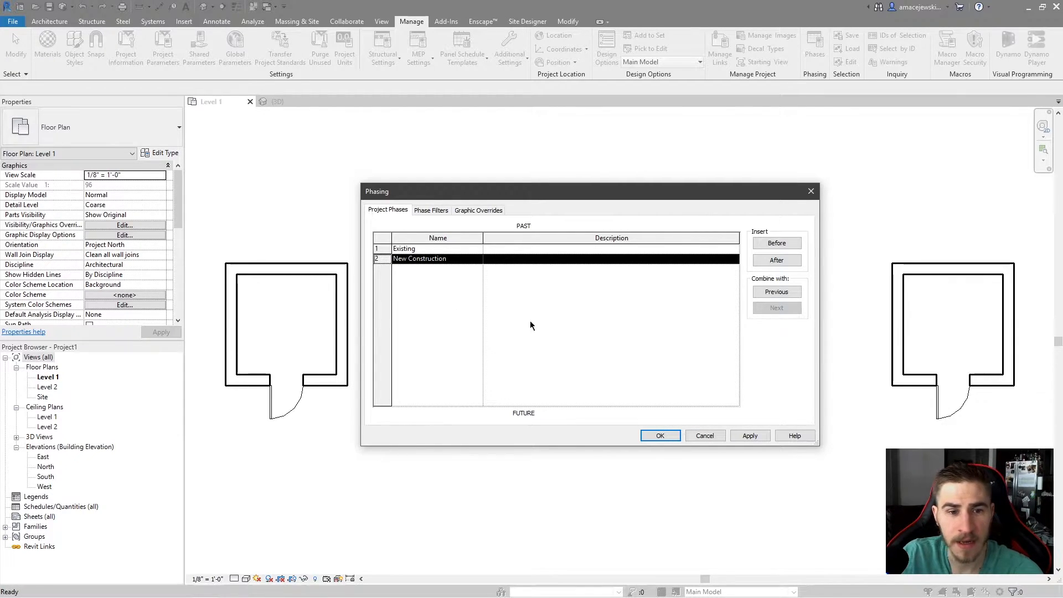
Insert three new phases after New Construction.
{"action": "left_click", "coordinate": [779, 261]}
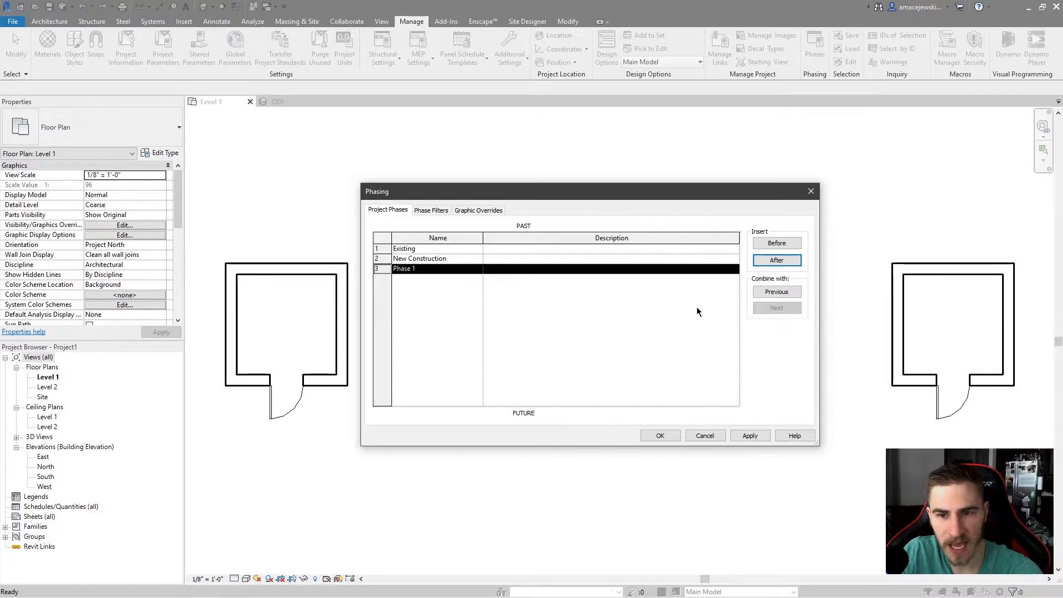
{"action": "left_click", "coordinate": [781, 262]}
{"action": "left_click", "coordinate": [781, 262]}
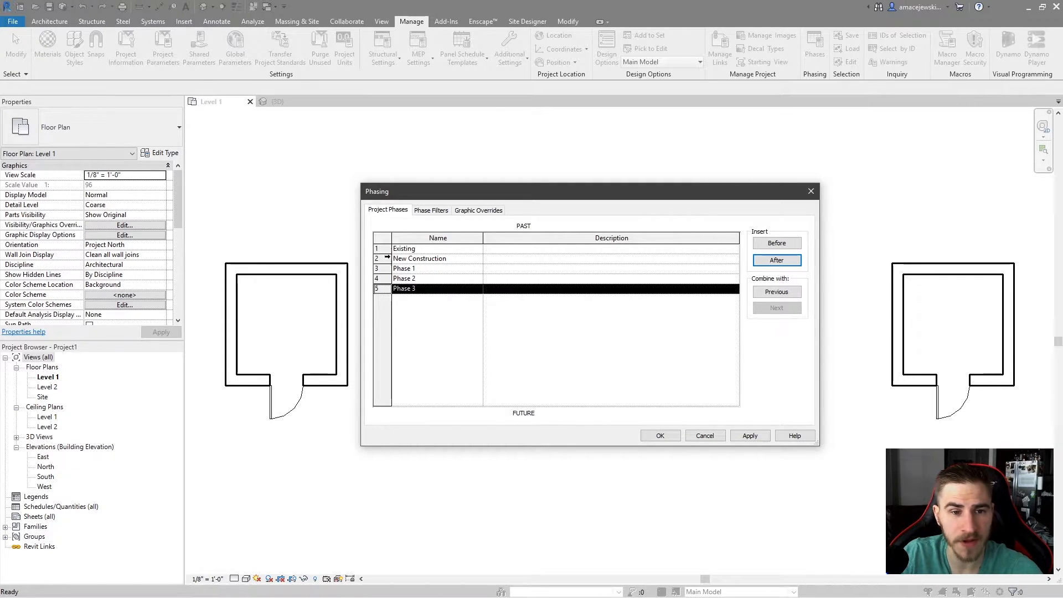
Combine the three added phases back into the previous phases, one at a time.
{"action": "left_click", "coordinate": [382, 259]}
{"action": "left_click", "coordinate": [388, 287]}
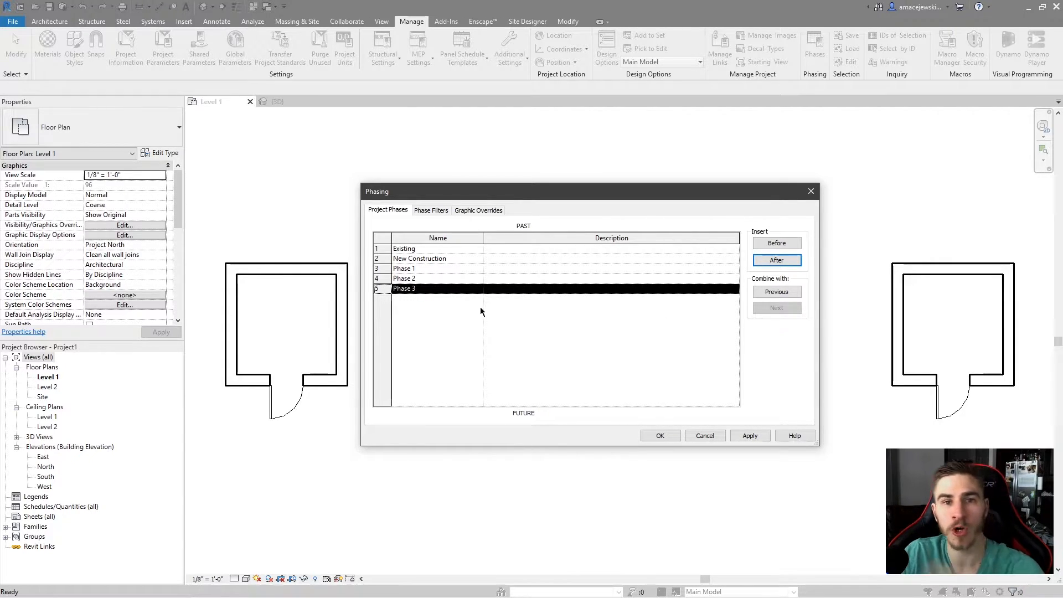
{"action": "left_click", "coordinate": [777, 293]}
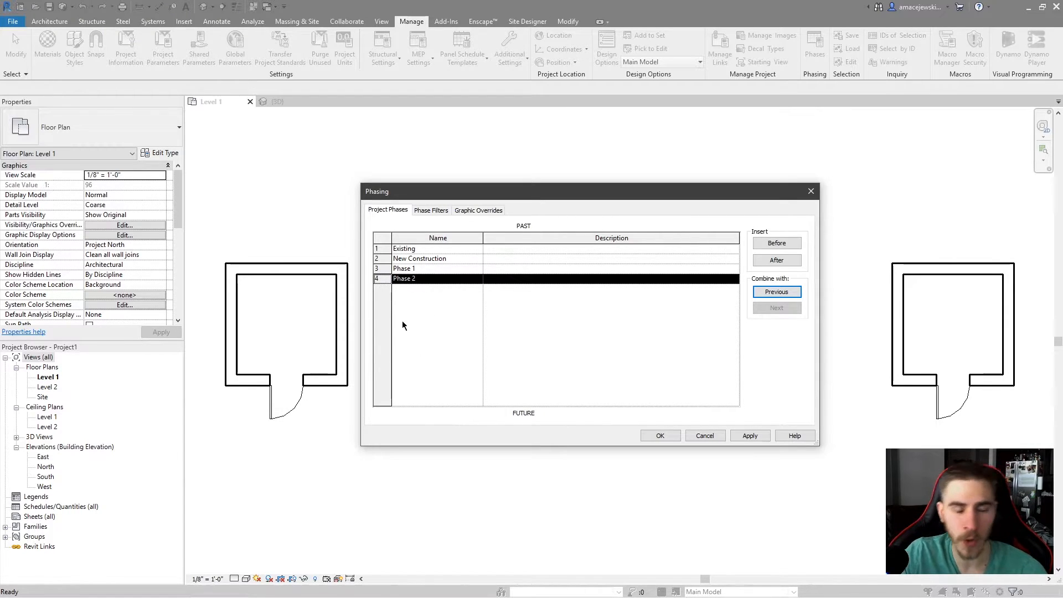
{"action": "left_click", "coordinate": [787, 292]}
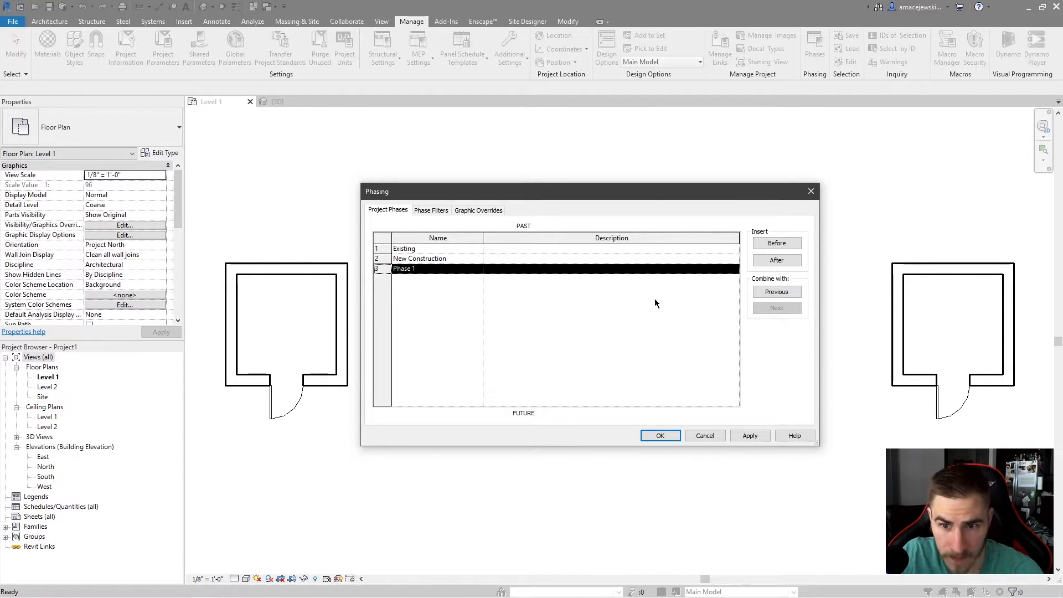
{"action": "left_click", "coordinate": [777, 292]}
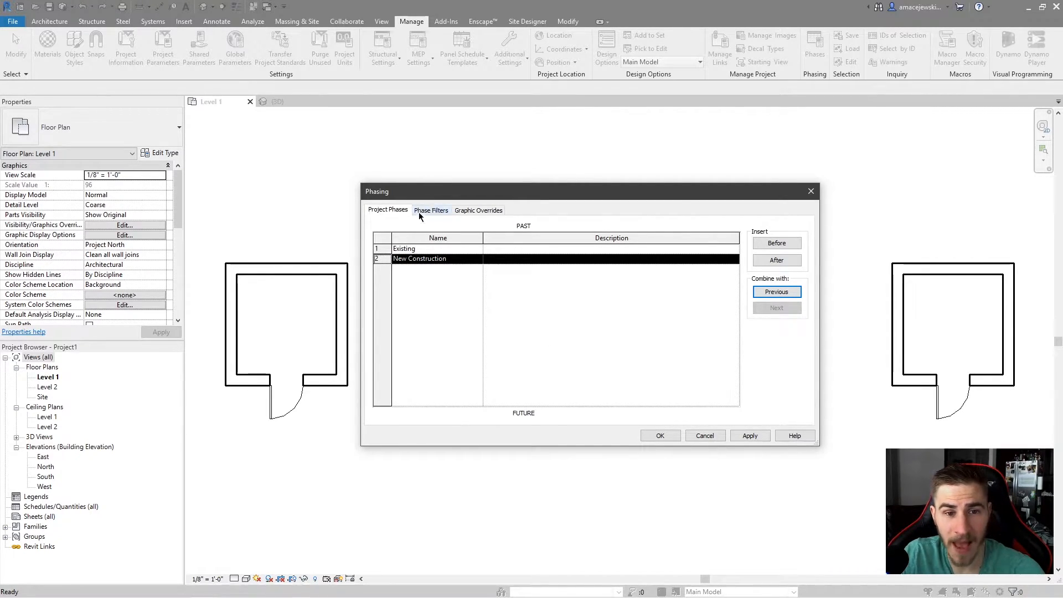
Open the Existing phase's material in the Material Browser, inspect its graphics, and close it.
{"action": "left_click", "coordinate": [480, 211]}
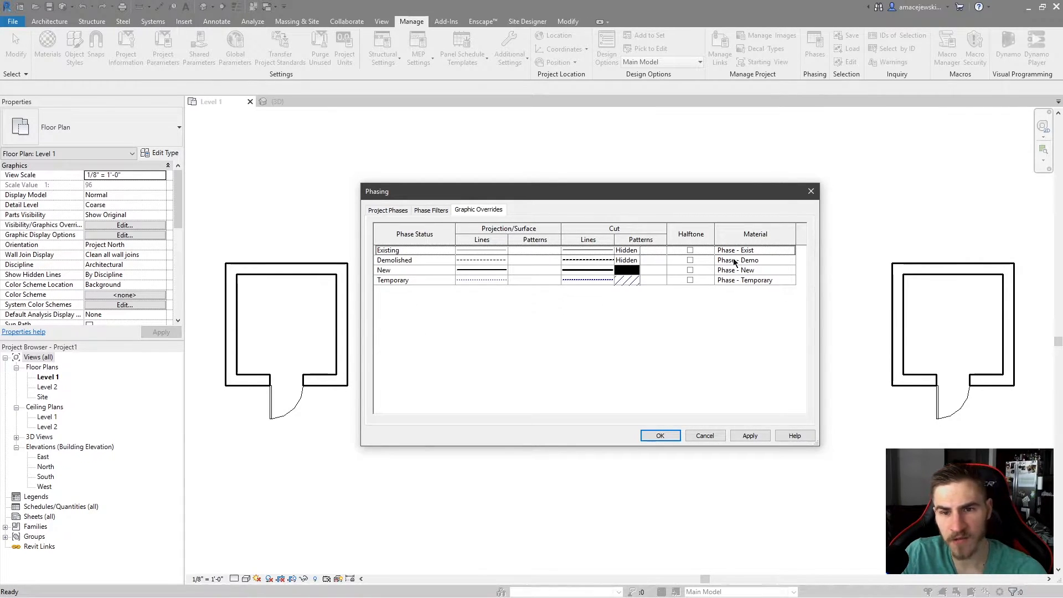
{"action": "left_click", "coordinate": [792, 249]}
{"action": "left_click", "coordinate": [794, 251]}
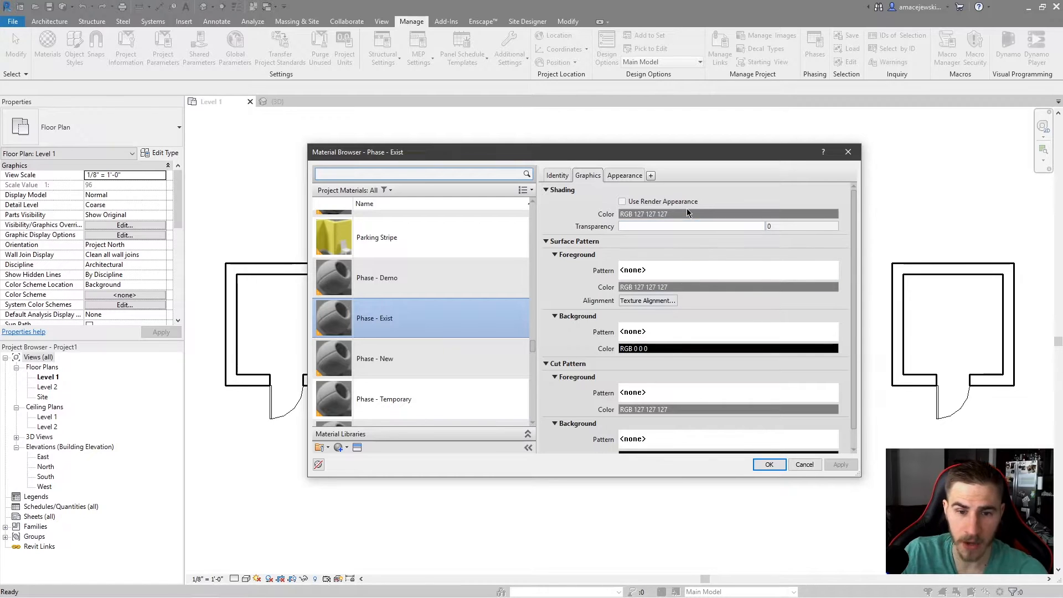
{"action": "scroll", "coordinate": [680, 337], "scroll_direction": "down", "scroll_amount": 1}
{"action": "left_click_drag", "start_coordinate": [632, 150], "coordinate": [595, 329]}
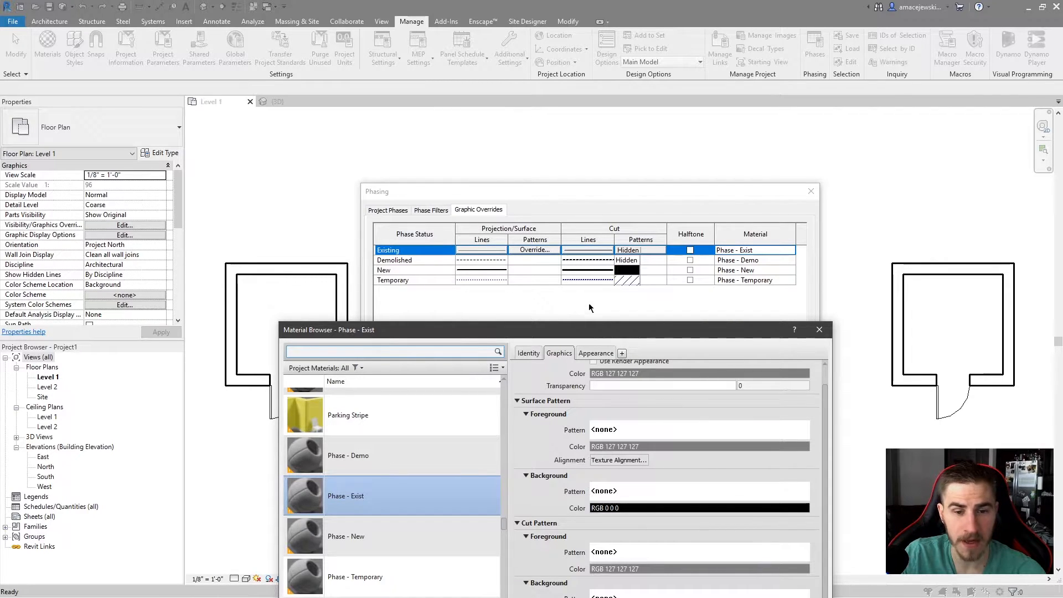
{"action": "left_click_drag", "start_coordinate": [574, 331], "coordinate": [593, 122]}
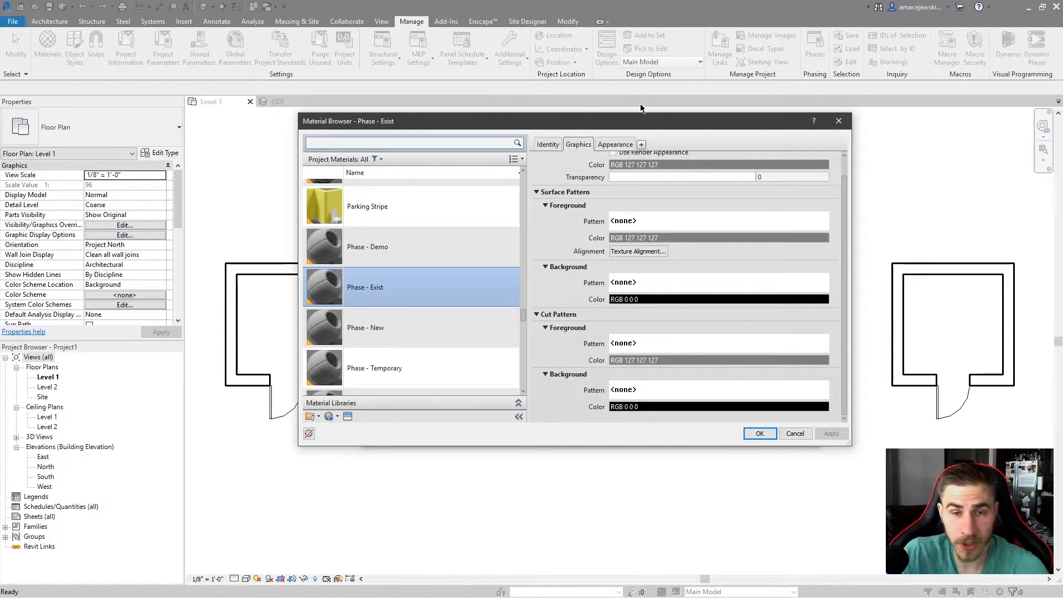
{"action": "left_click", "coordinate": [839, 121]}
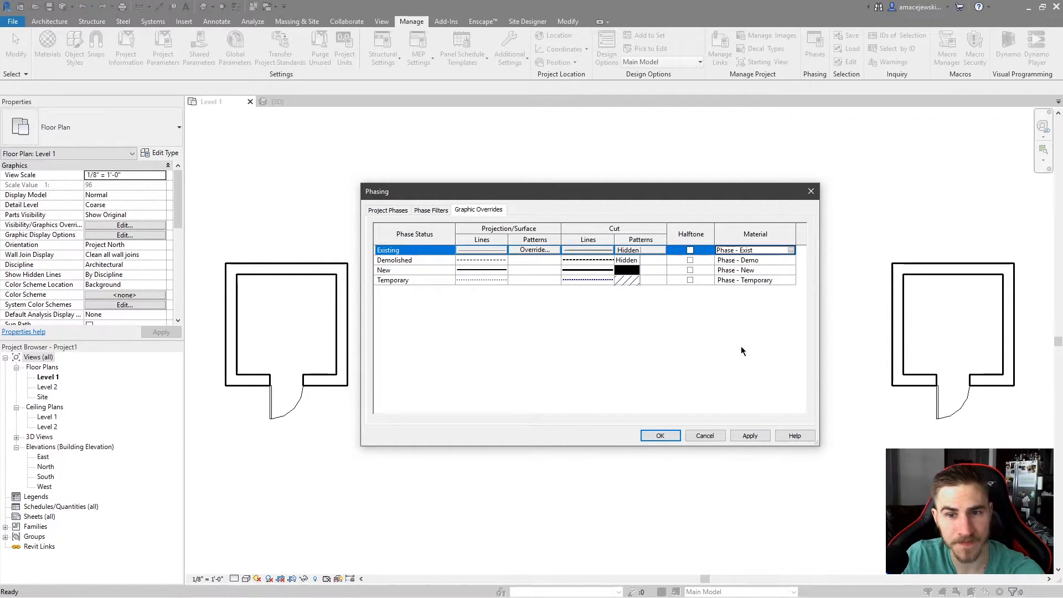
Review the graphic override settings of each phase status.
{"action": "left_click", "coordinate": [397, 258]}
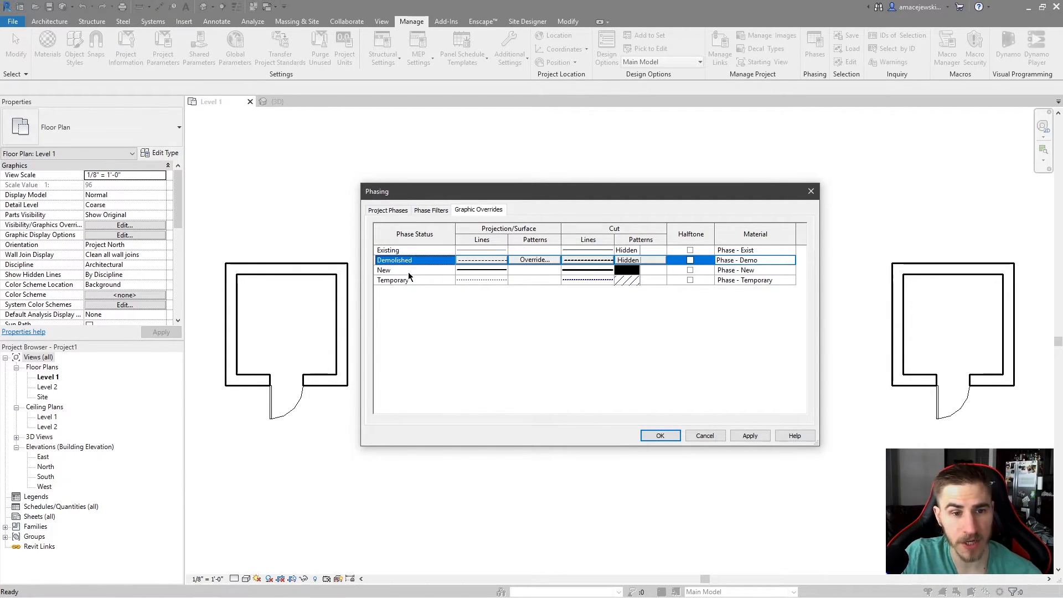
{"action": "left_click", "coordinate": [408, 271]}
{"action": "left_click", "coordinate": [412, 281]}
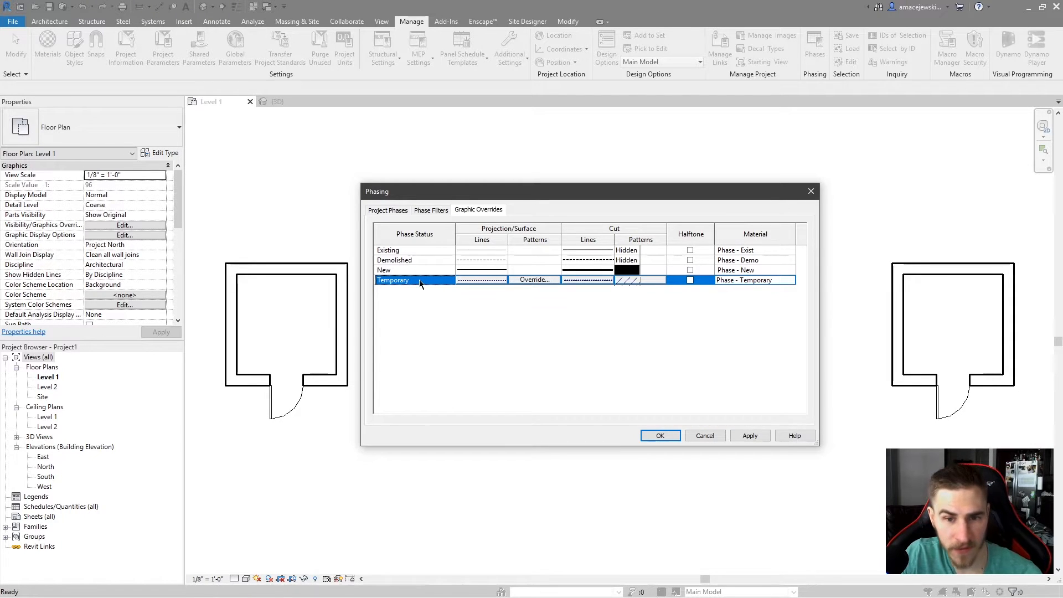
{"action": "left_click", "coordinate": [395, 251]}
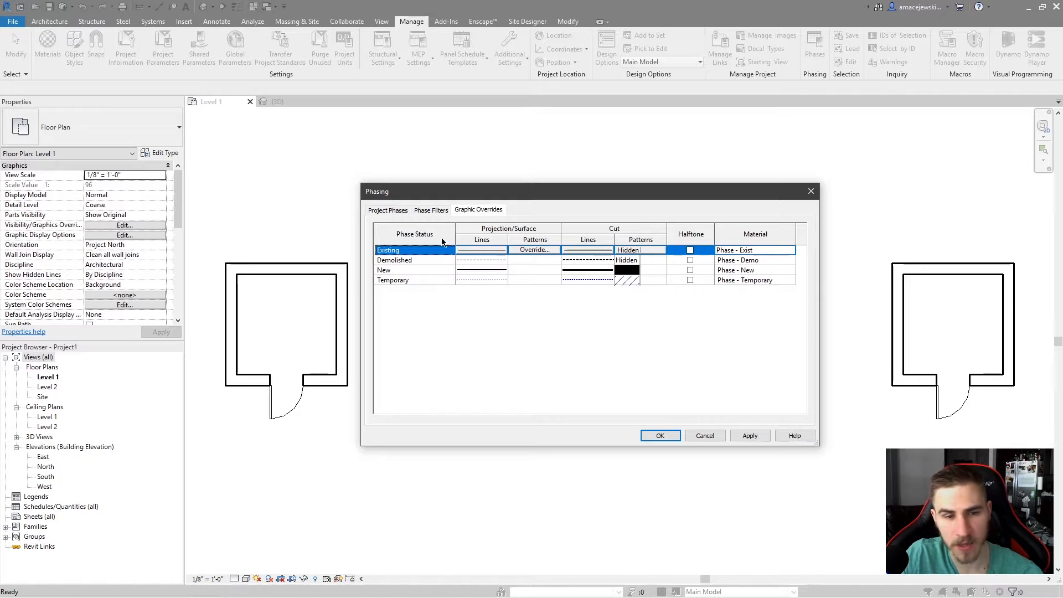
{"action": "left_click", "coordinate": [679, 250]}
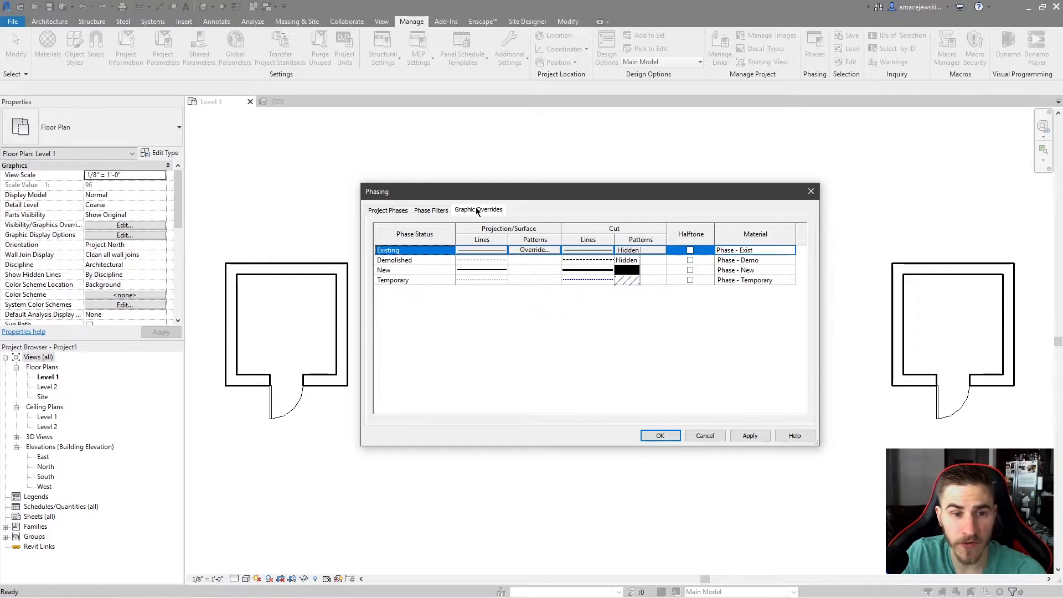
Compare the phase filters against the graphic overrides by switching between them.
{"action": "left_click", "coordinate": [435, 211]}
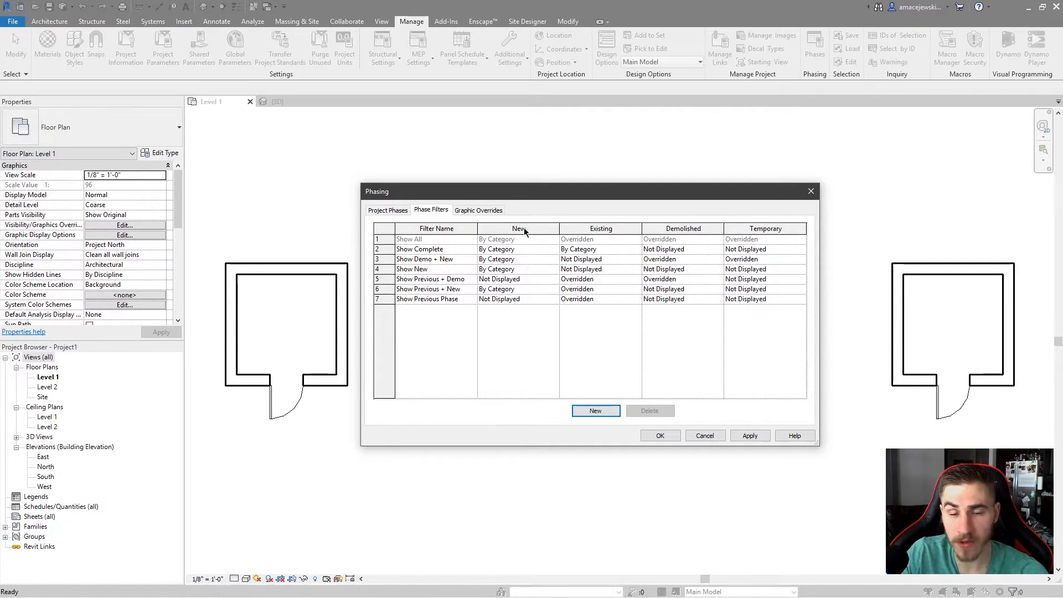
{"action": "left_click", "coordinate": [479, 210]}
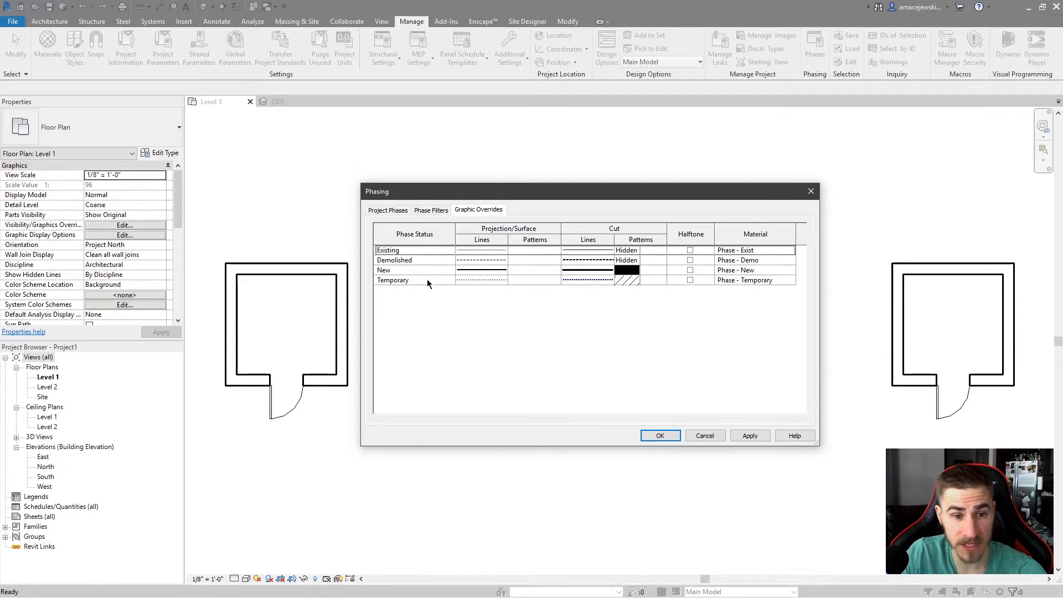
{"action": "left_click", "coordinate": [431, 211]}
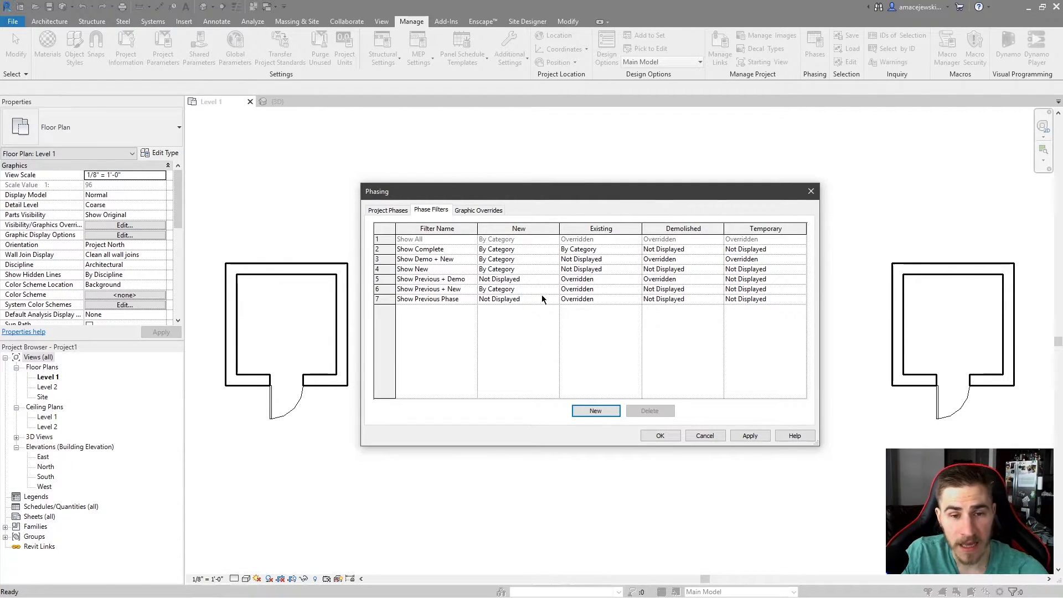
{"action": "left_click", "coordinate": [480, 210]}
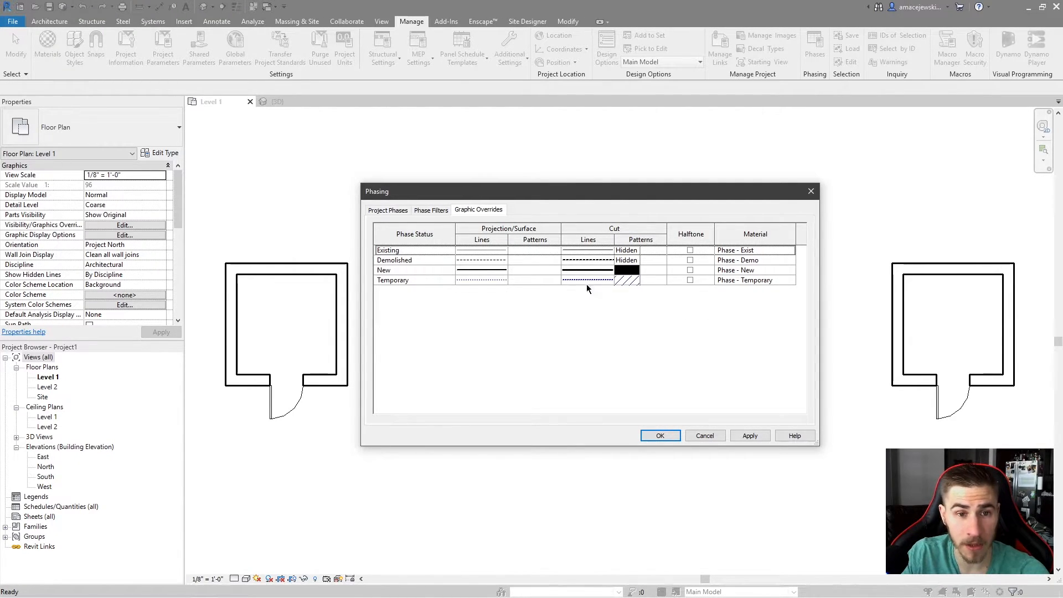
{"action": "left_click", "coordinate": [431, 210]}
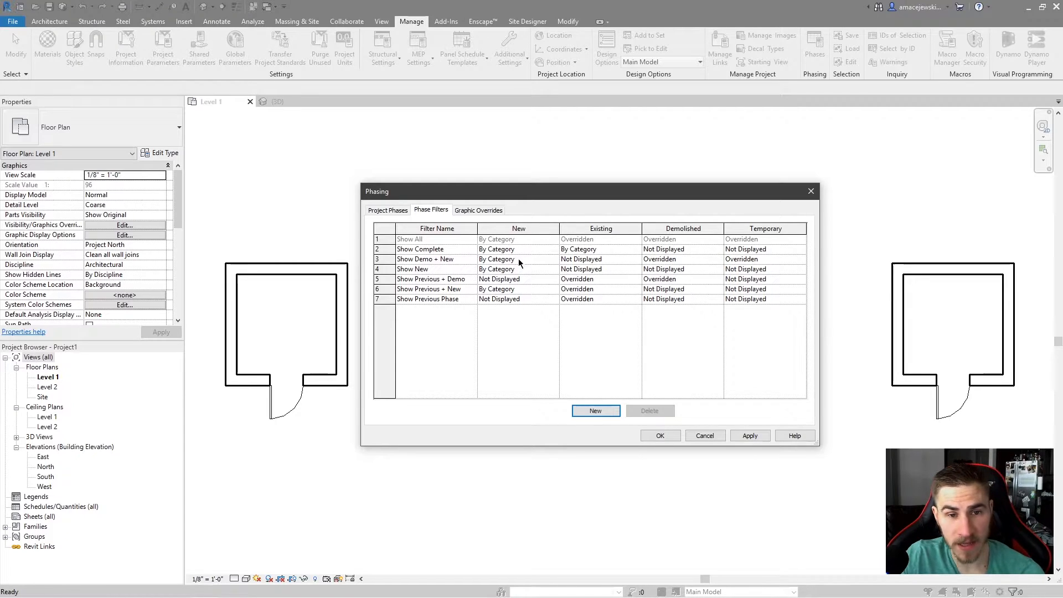
{"action": "left_click", "coordinate": [487, 214]}
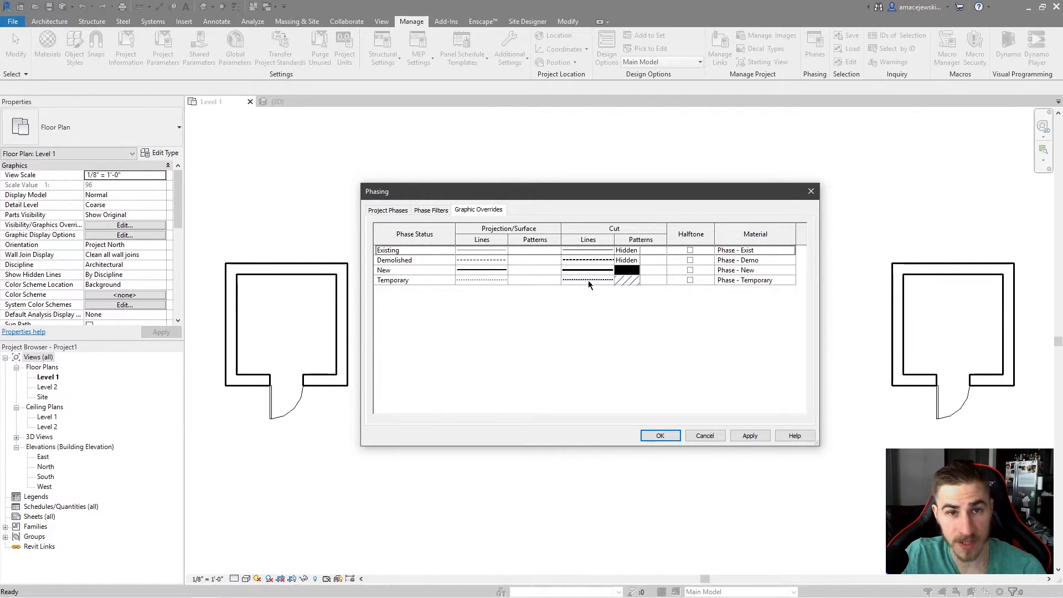
{"action": "left_click", "coordinate": [431, 210]}
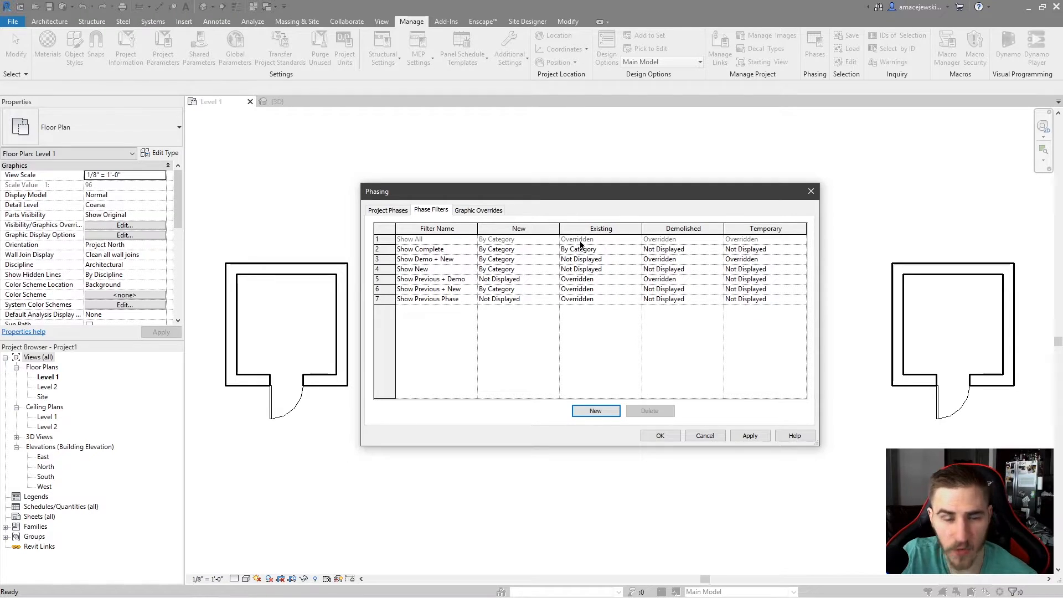
{"action": "left_click", "coordinate": [484, 214]}
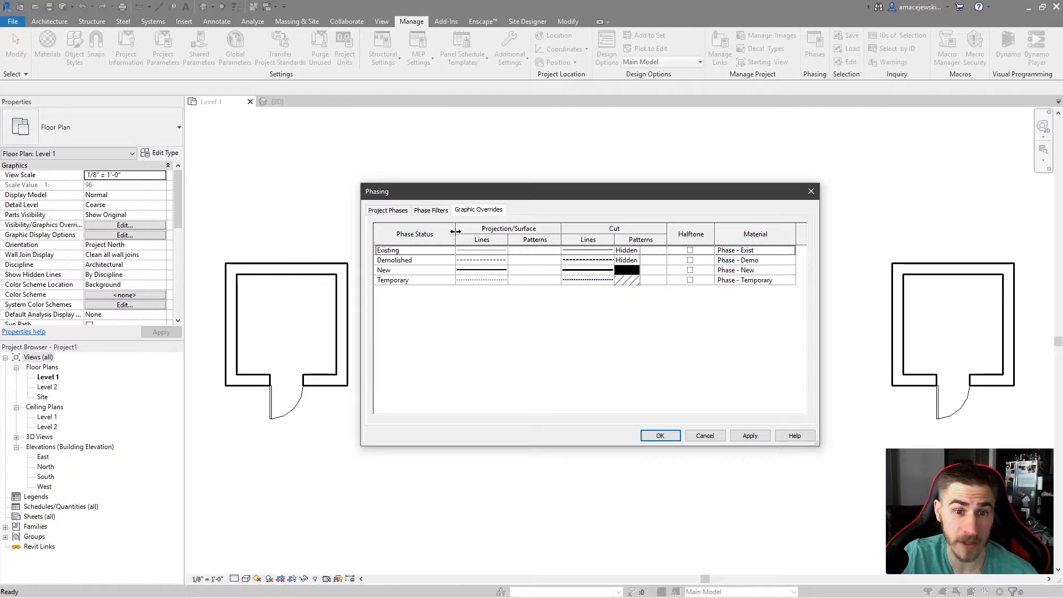
{"action": "left_click", "coordinate": [444, 212]}
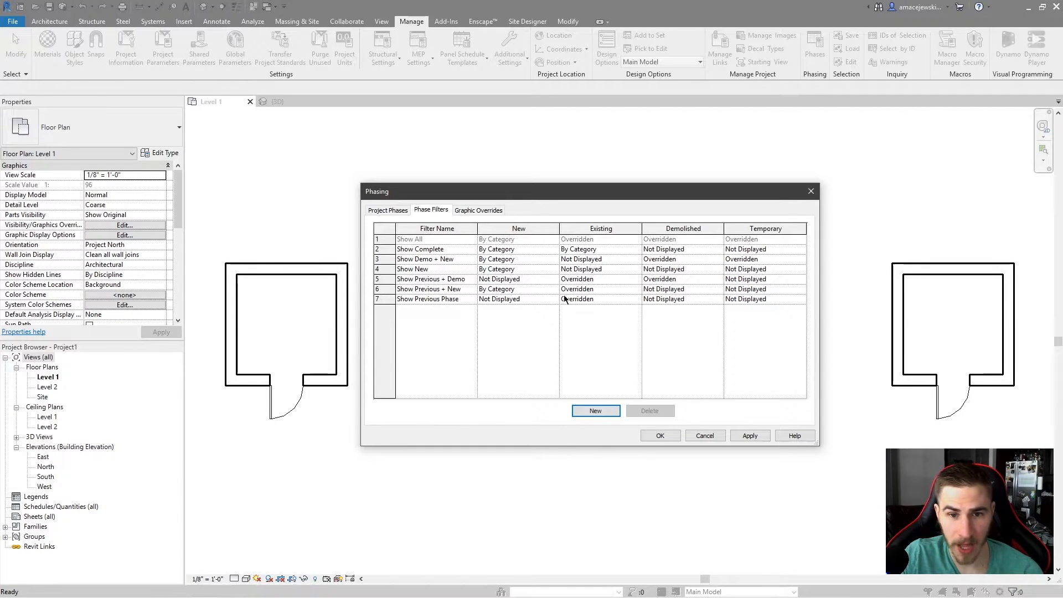
{"action": "left_click", "coordinate": [479, 210]}
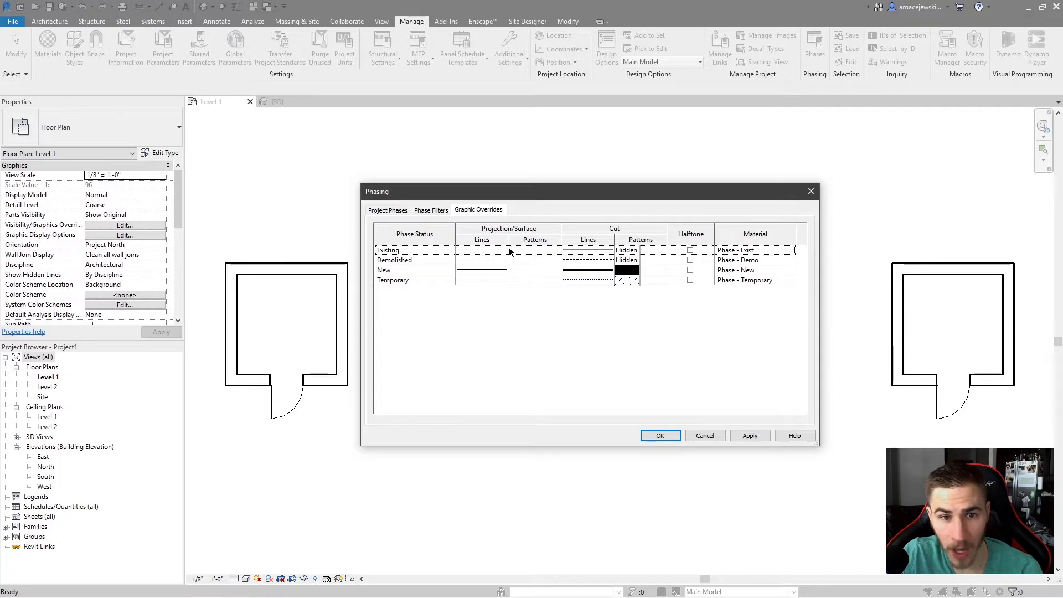
{"action": "left_click", "coordinate": [434, 210]}
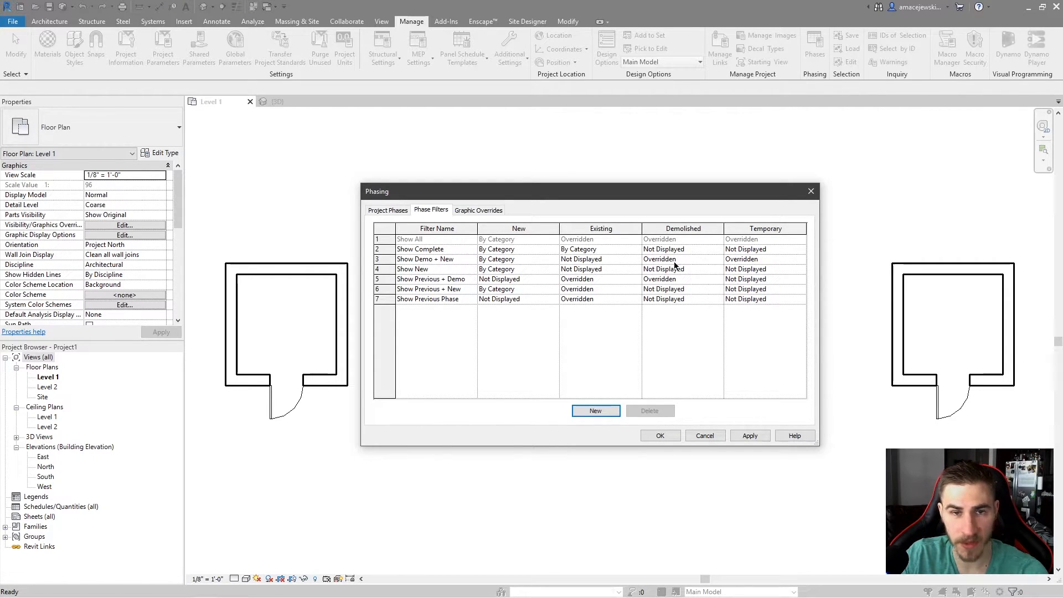
{"action": "left_click", "coordinate": [491, 211]}
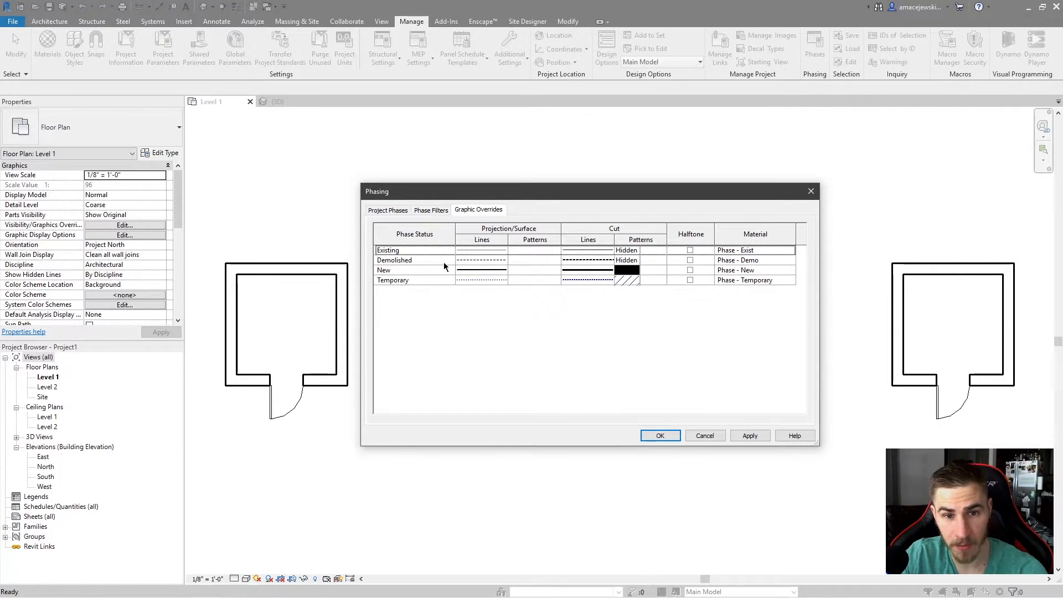
{"action": "left_click", "coordinate": [432, 210]}
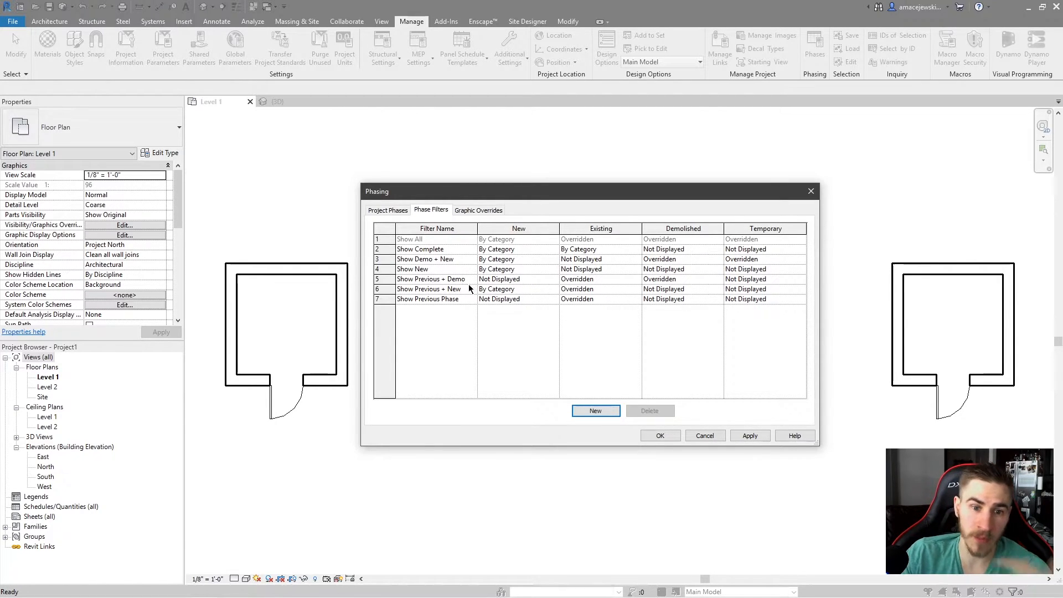
Revisit the project phase list and return to the phase filters.
{"action": "left_click", "coordinate": [397, 213]}
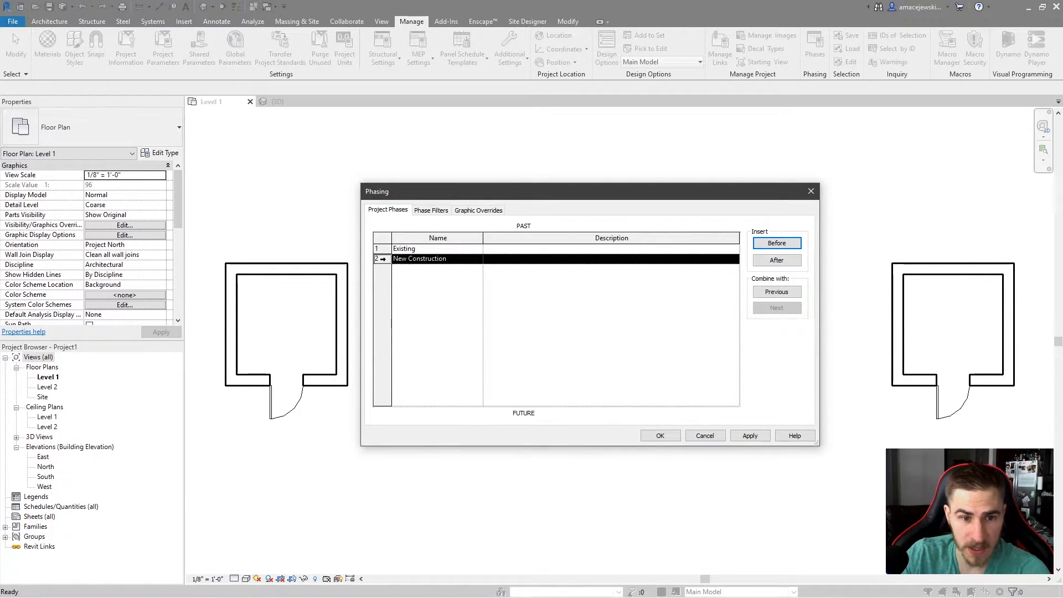
{"action": "left_click", "coordinate": [382, 250]}
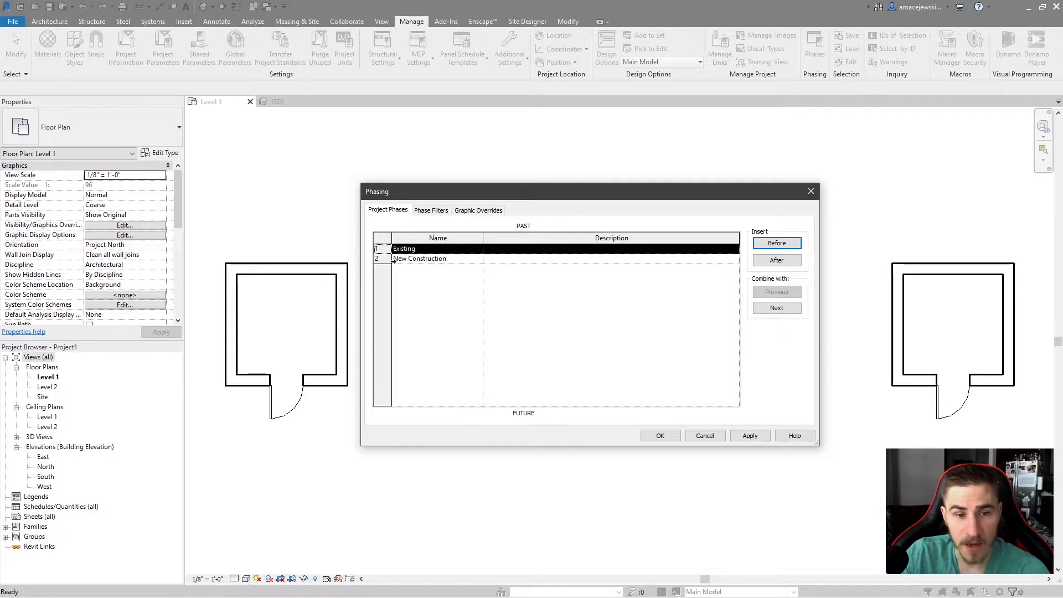
{"action": "left_click", "coordinate": [432, 211]}
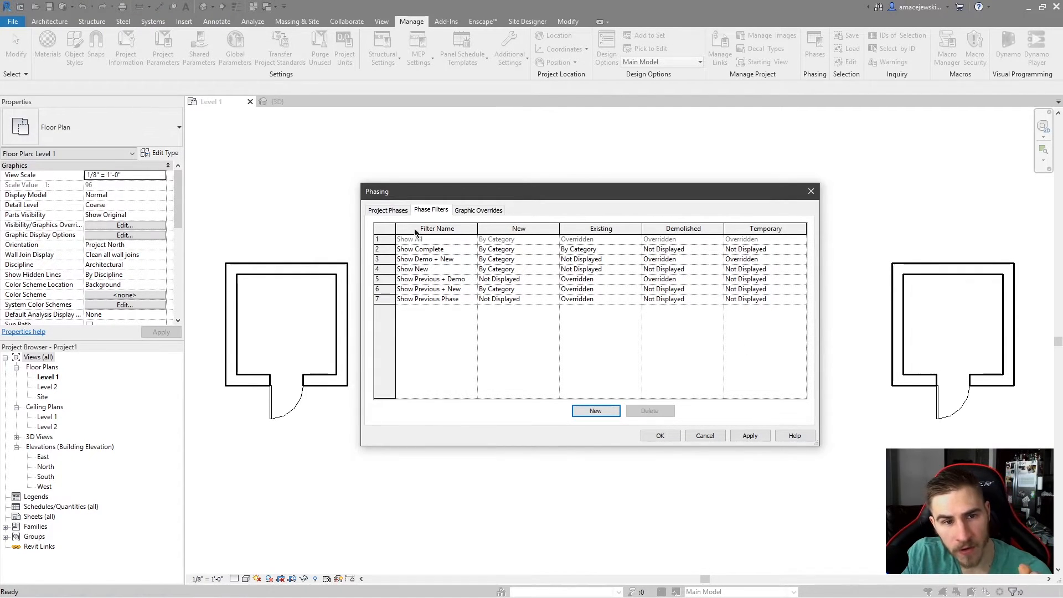
Review the project phases and phase filters, selecting the Existing and New Construction phases in turn.
{"action": "left_click", "coordinate": [382, 211]}
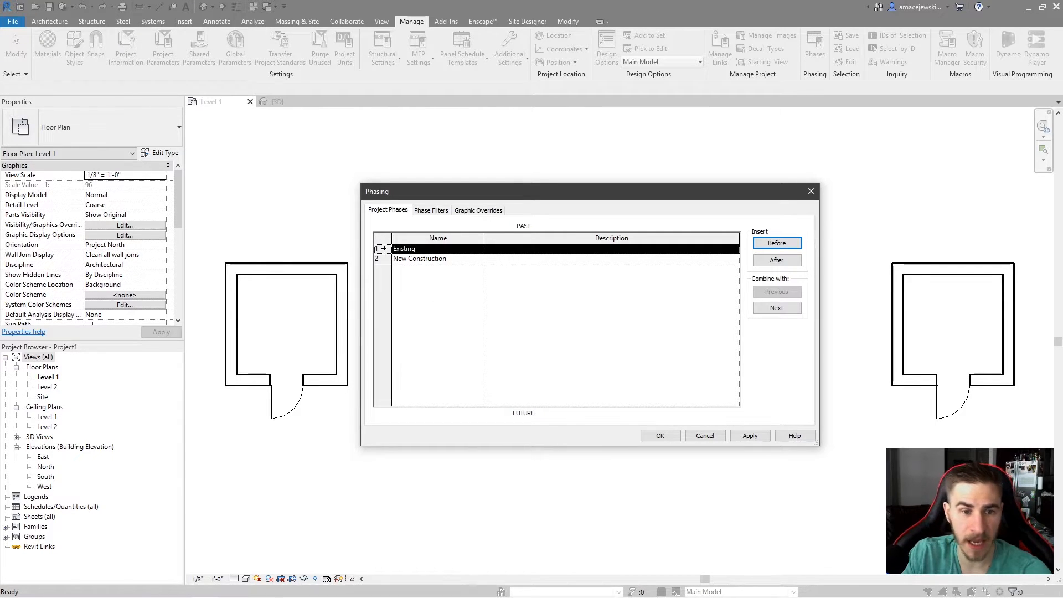
{"action": "left_click", "coordinate": [382, 258]}
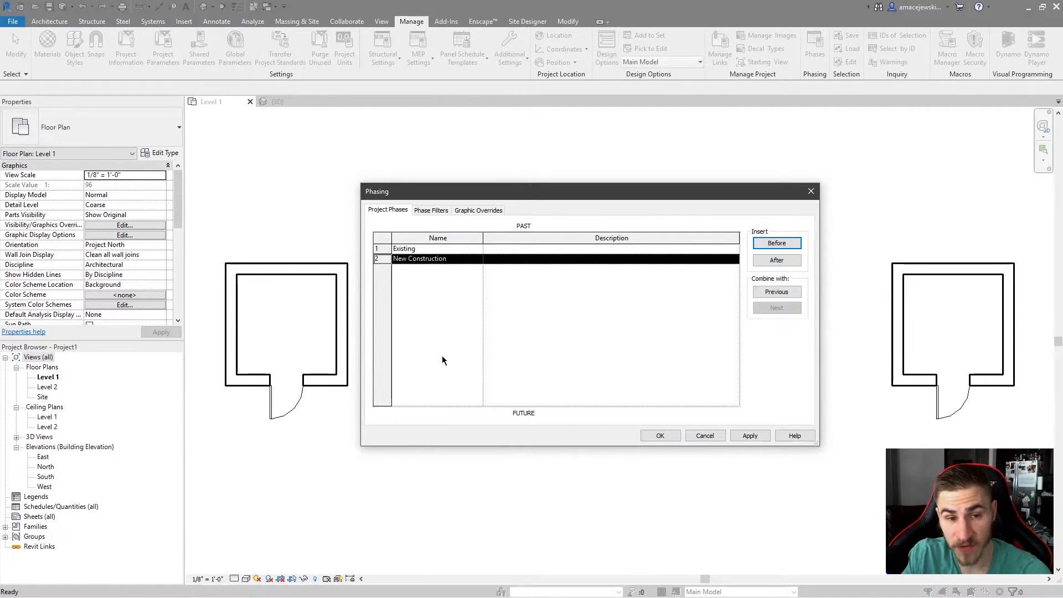
{"action": "left_click", "coordinate": [378, 249]}
{"action": "left_click", "coordinate": [383, 258]}
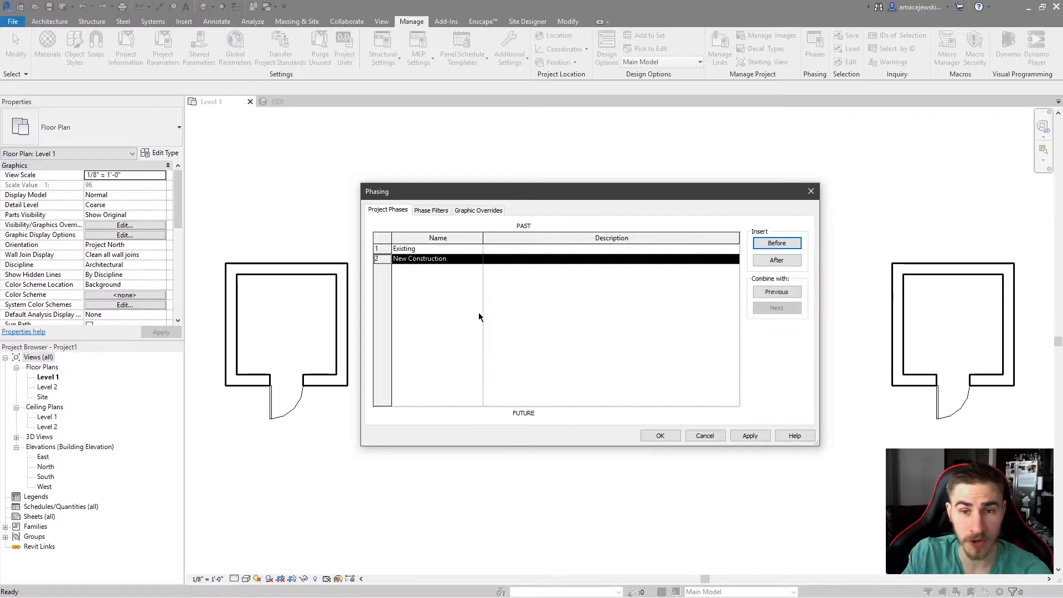
{"action": "left_click", "coordinate": [425, 211]}
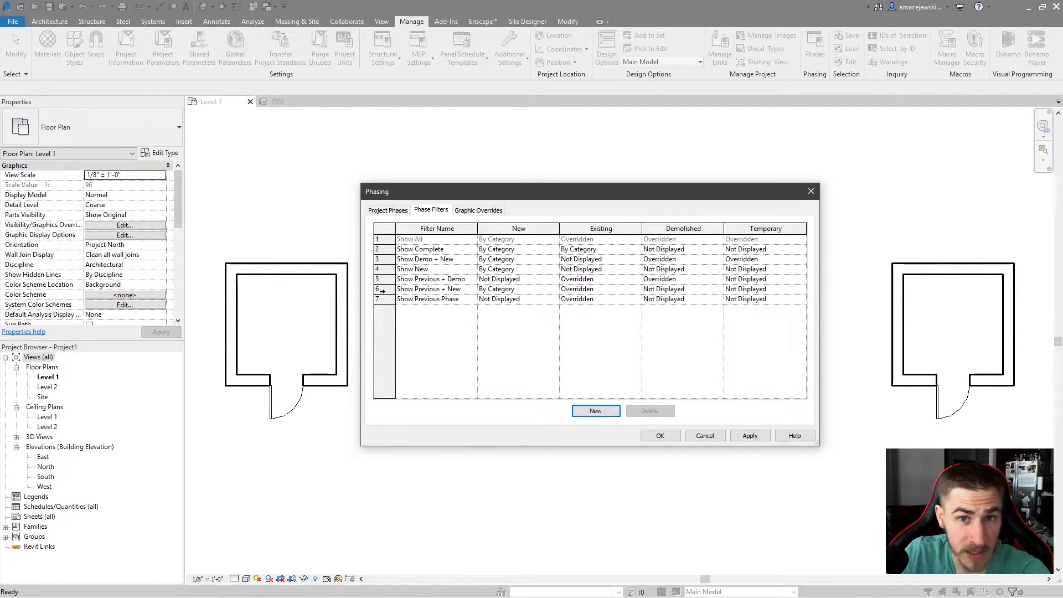
{"action": "left_click", "coordinate": [389, 211]}
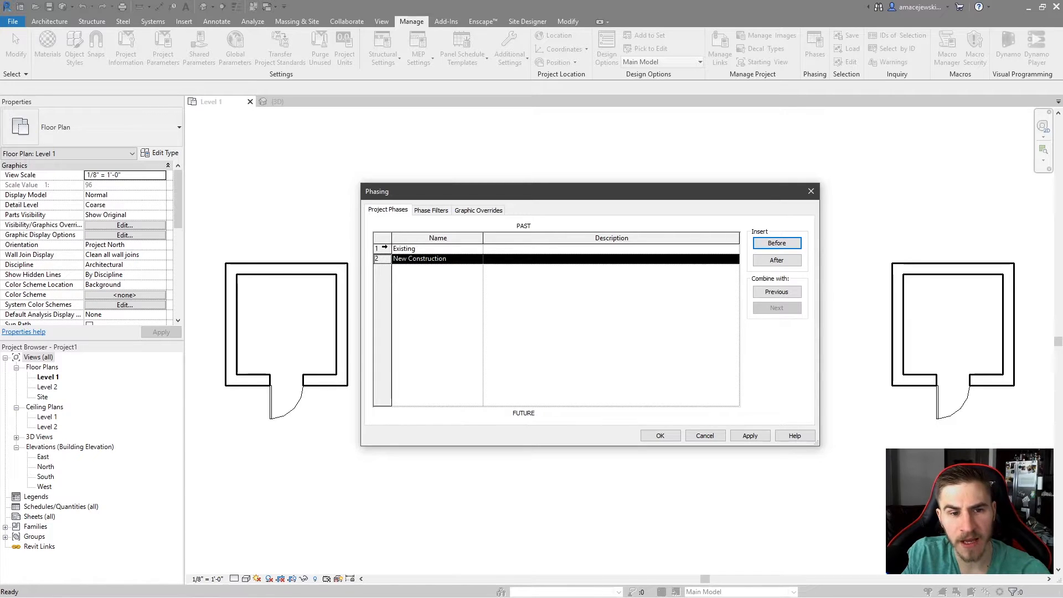
{"action": "left_click", "coordinate": [382, 249]}
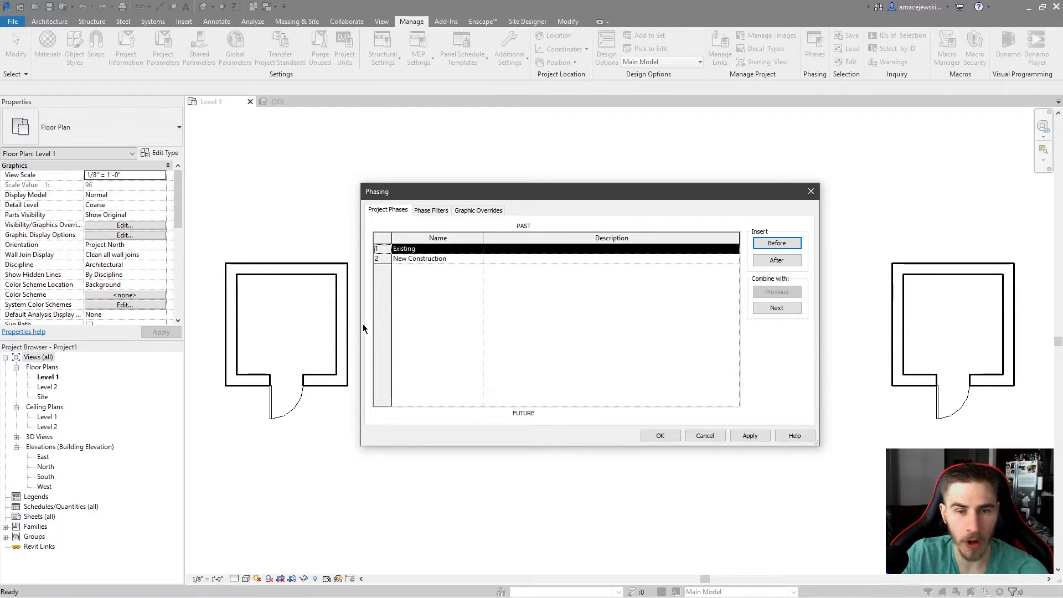
Compare the phase filters, graphic overrides and project phases, then close the Phasing dialog without changes.
{"action": "left_click", "coordinate": [437, 211]}
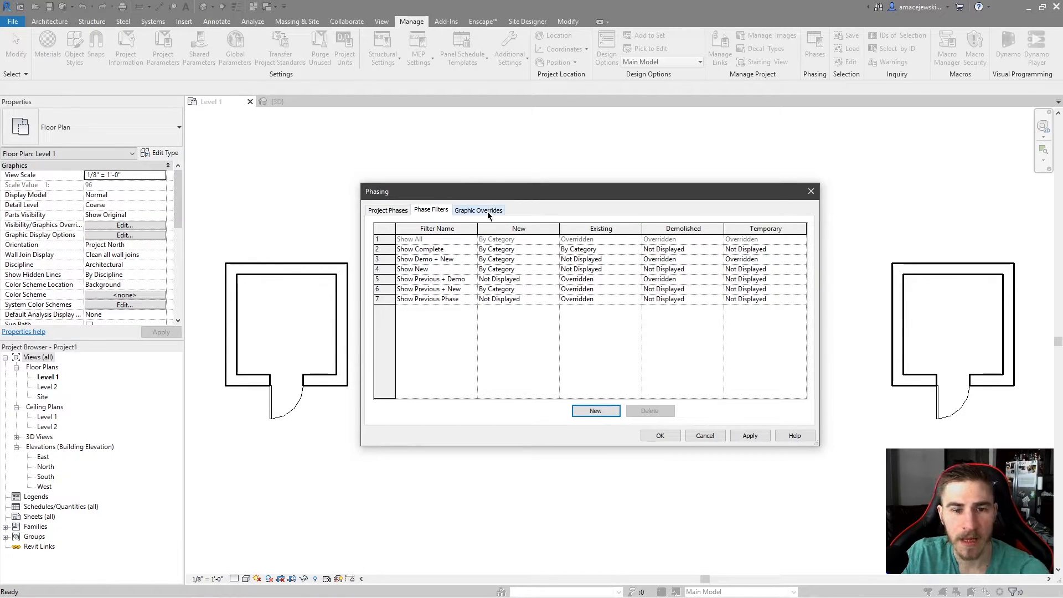
{"action": "left_click", "coordinate": [489, 212]}
{"action": "left_click", "coordinate": [432, 210]}
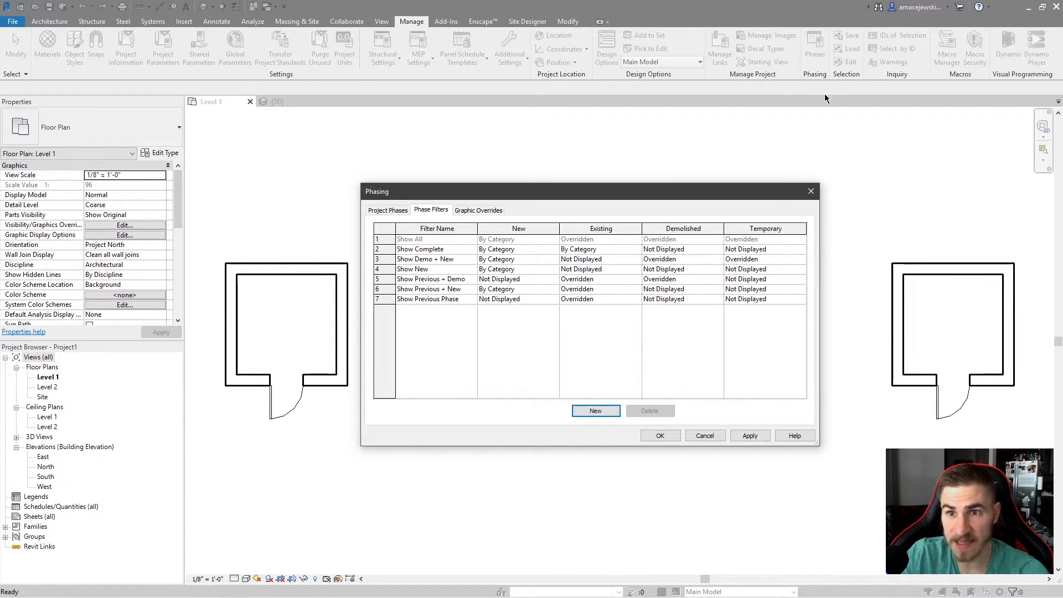
{"action": "left_click", "coordinate": [410, 210]}
{"action": "left_click", "coordinate": [433, 208]}
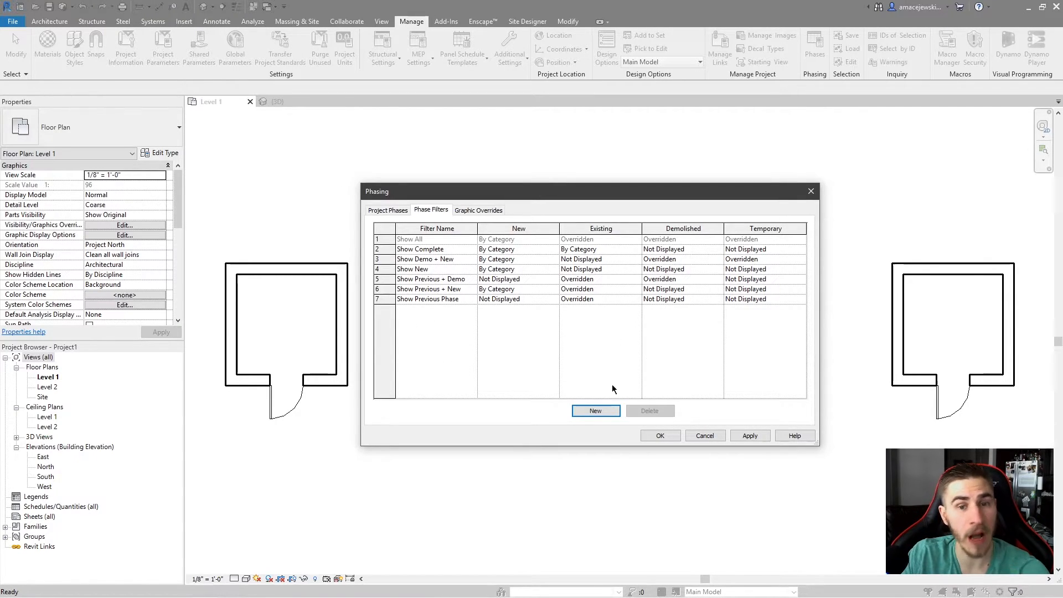
{"action": "left_click", "coordinate": [388, 210]}
{"action": "left_click", "coordinate": [431, 210]}
{"action": "left_click", "coordinate": [465, 213]}
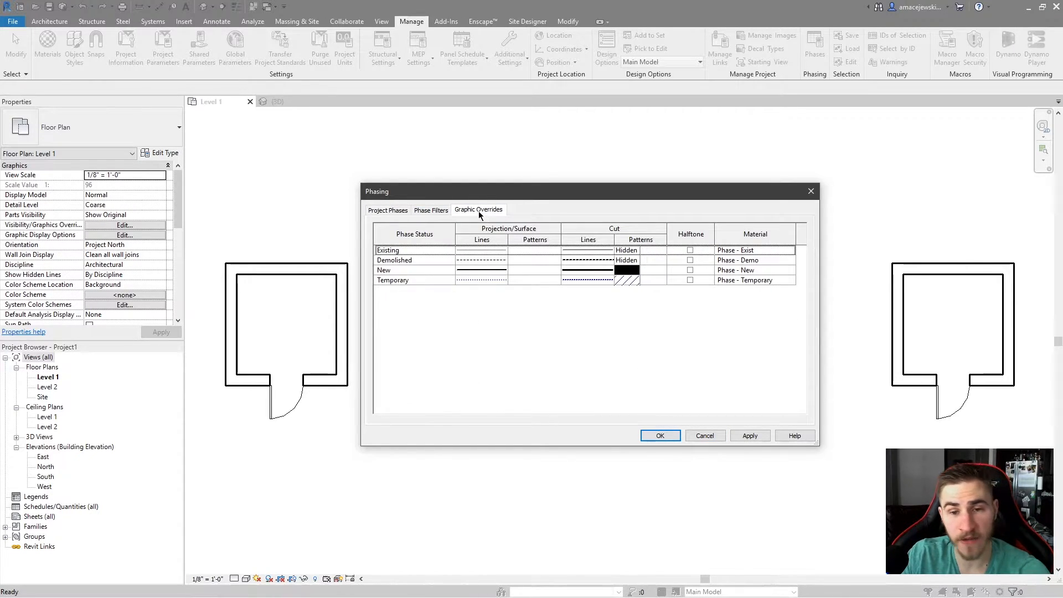
{"action": "left_click", "coordinate": [432, 211]}
{"action": "left_click", "coordinate": [387, 210]}
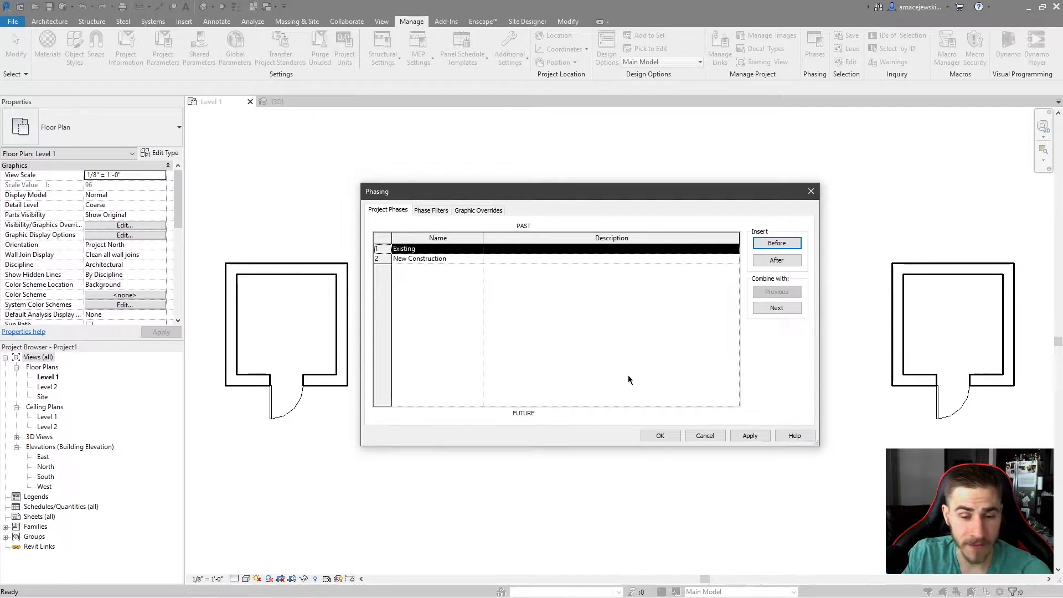
{"action": "left_click", "coordinate": [703, 436]}
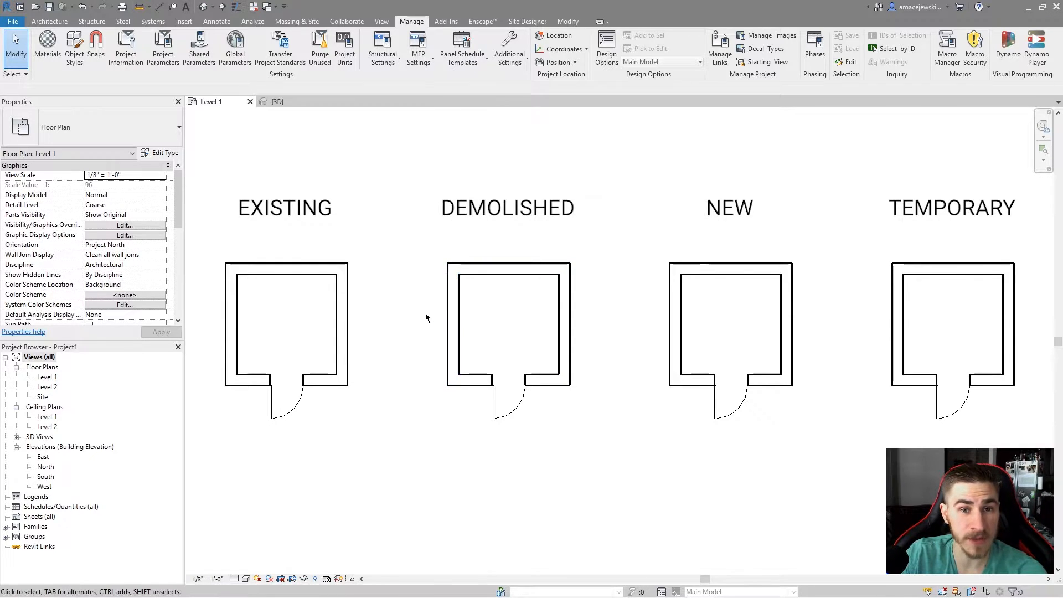
Inspect the floor plan view's Phase Filter and Phase properties and the available phases list.
{"action": "scroll", "coordinate": [54, 241], "scroll_direction": "down", "scroll_amount": 5}
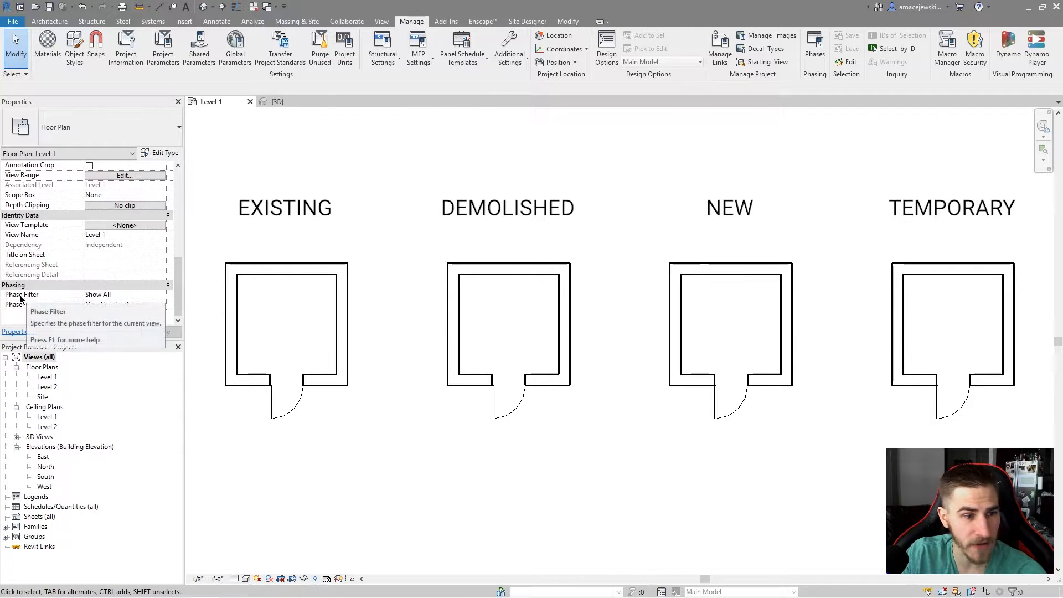
{"action": "left_click", "coordinate": [88, 298]}
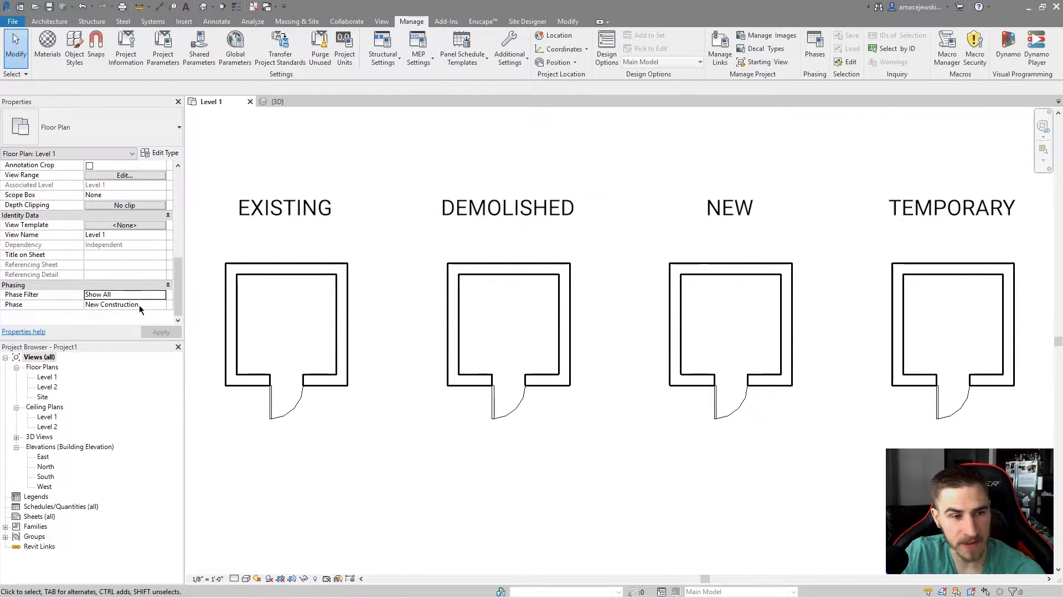
{"action": "left_click", "coordinate": [161, 306]}
{"action": "left_click", "coordinate": [161, 305]}
{"action": "left_click", "coordinate": [161, 305]}
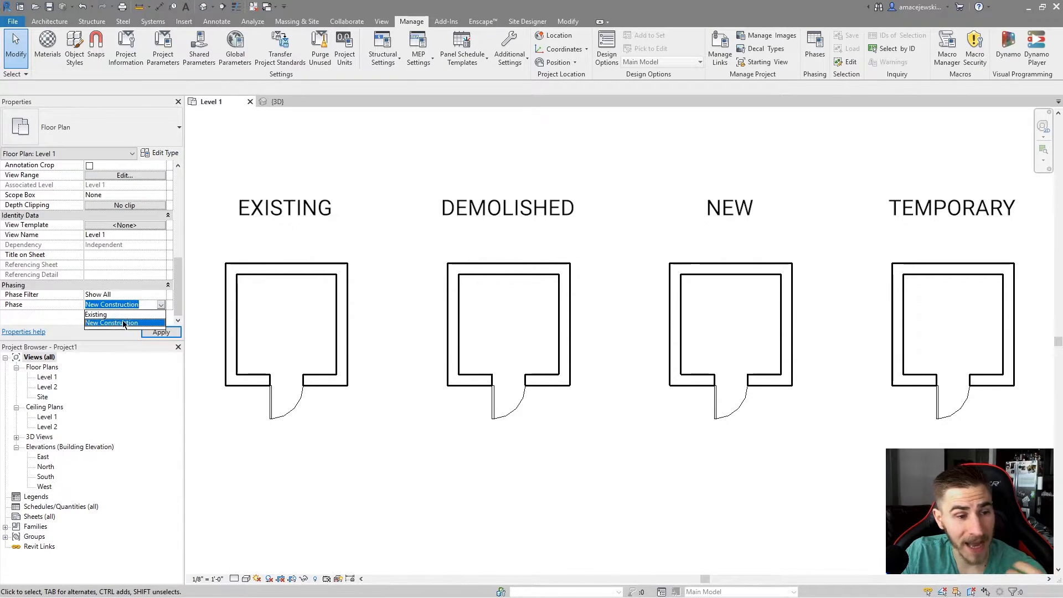
{"action": "left_click", "coordinate": [118, 323]}
{"action": "left_click", "coordinate": [162, 305]}
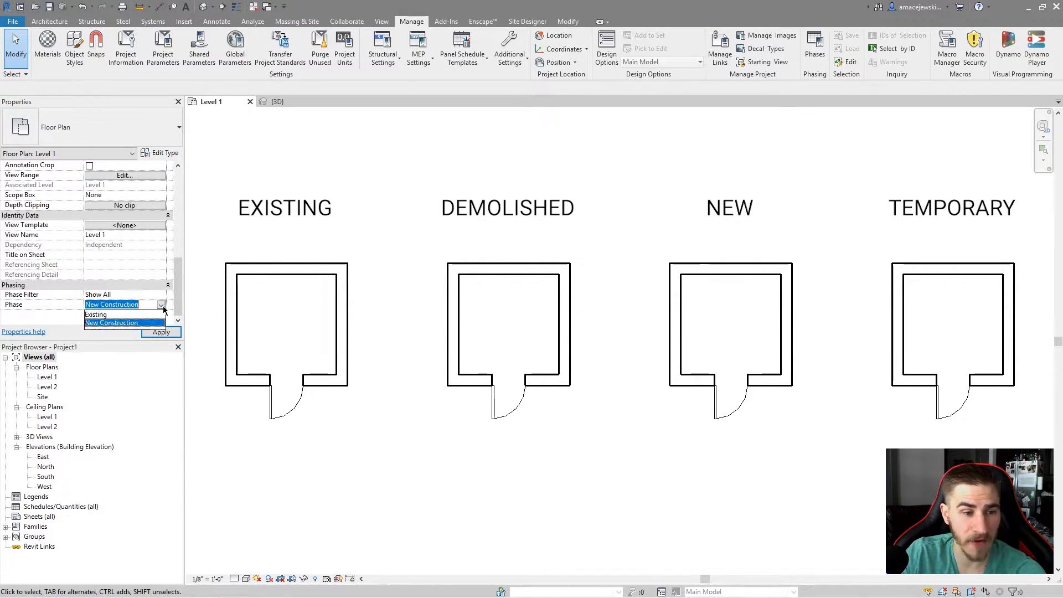
{"action": "left_click", "coordinate": [118, 317]}
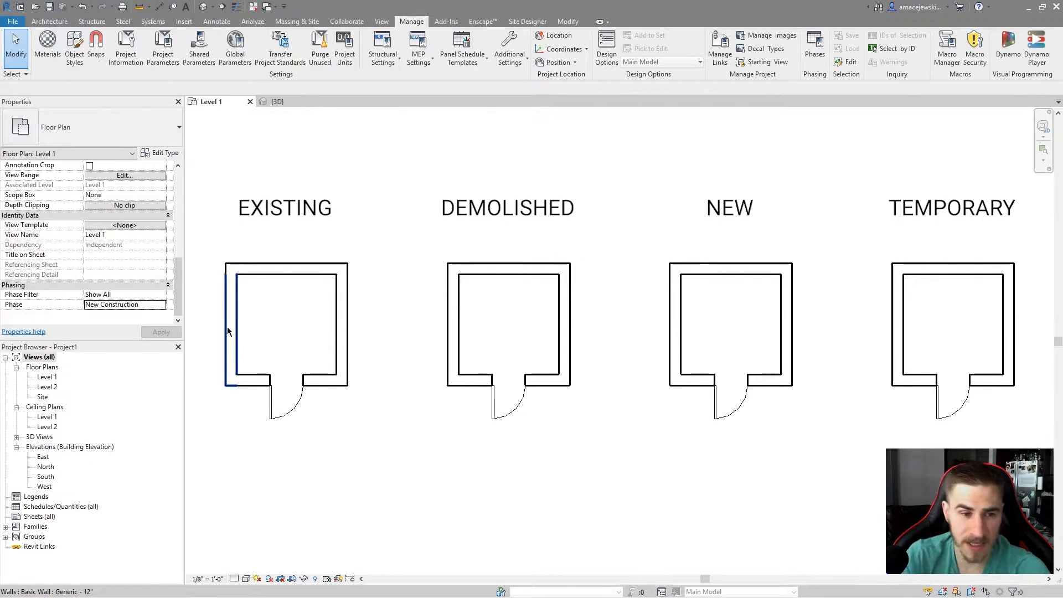
Select the walls and door of the EXISTING room and set their Phase Created to Existing.
{"action": "left_click", "coordinate": [338, 357]}
{"action": "left_click", "coordinate": [384, 345]}
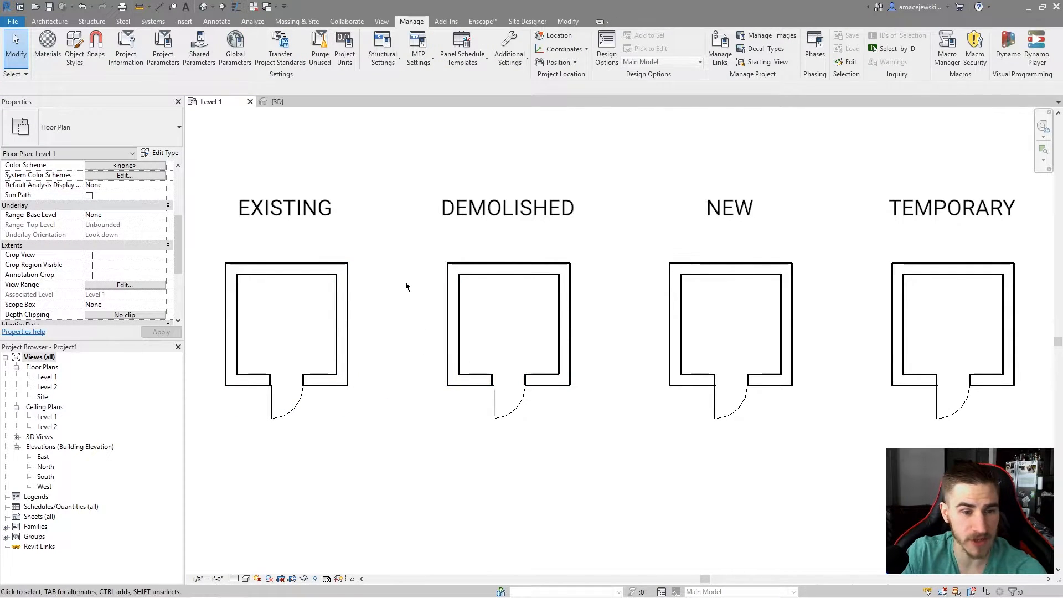
{"action": "scroll", "coordinate": [101, 264], "scroll_direction": "down", "scroll_amount": 4}
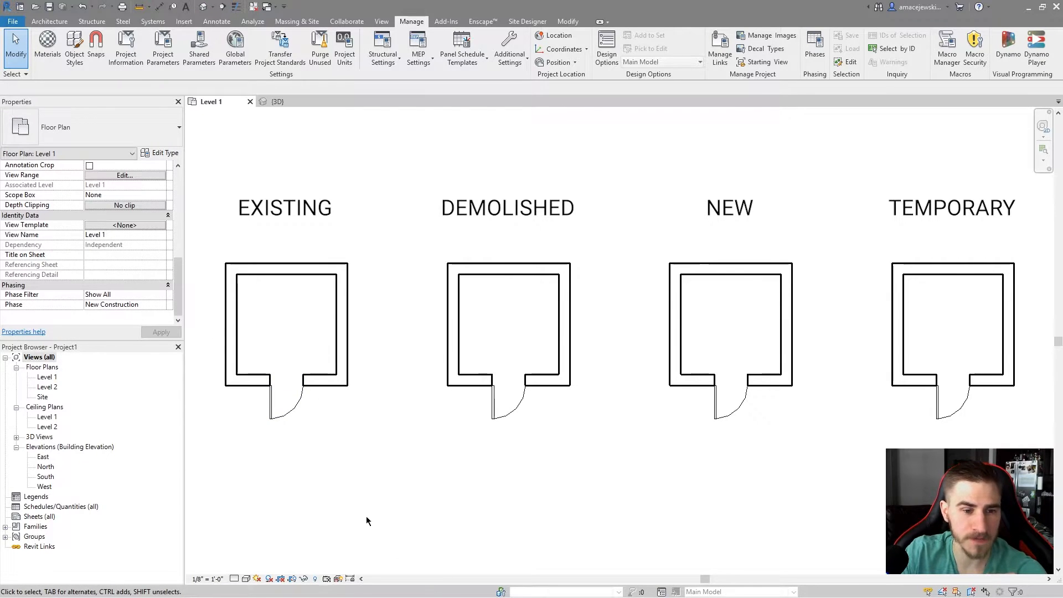
{"action": "left_click_drag", "start_coordinate": [394, 166], "coordinate": [217, 441]}
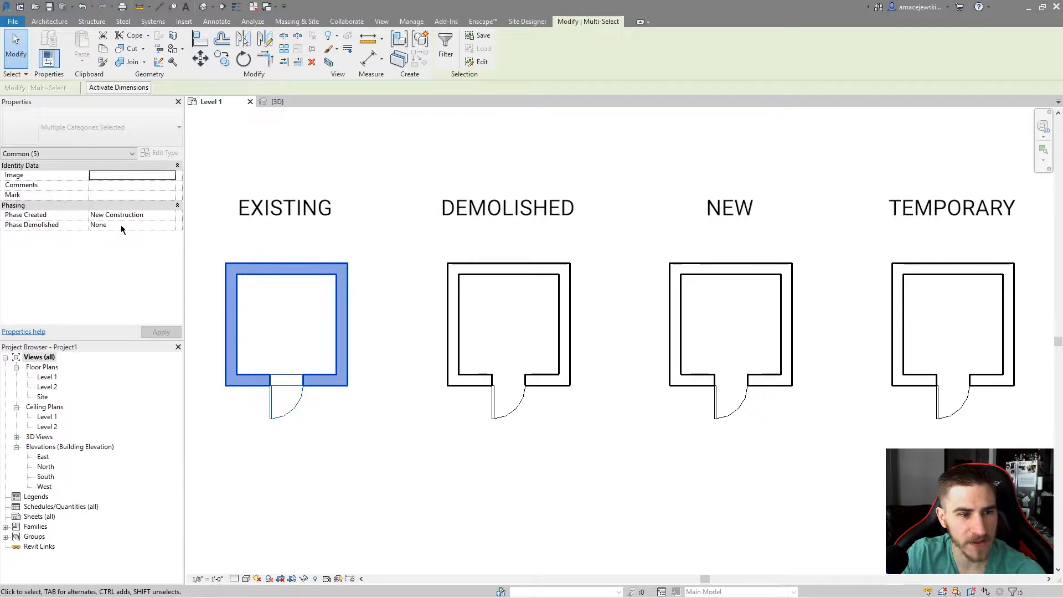
{"action": "left_click", "coordinate": [171, 215]}
{"action": "left_click", "coordinate": [171, 214]}
{"action": "left_click", "coordinate": [110, 229]}
{"action": "left_click", "coordinate": [328, 194]}
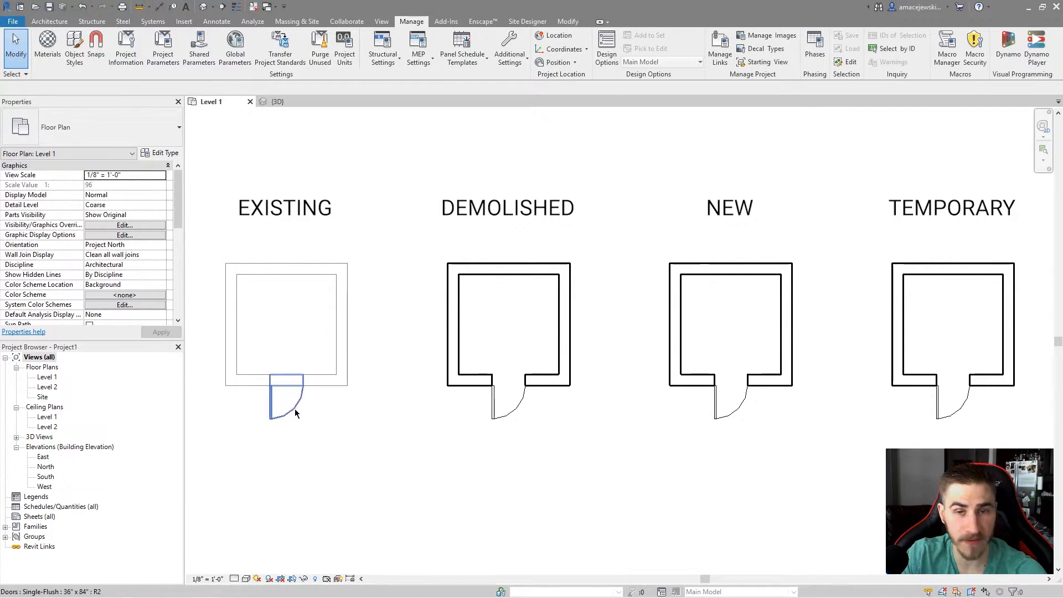
Reopen the Phasing settings to review the phase filters and graphic overrides again.
{"action": "scroll", "coordinate": [148, 267], "scroll_direction": "down", "scroll_amount": 2}
{"action": "scroll", "coordinate": [148, 266], "scroll_direction": "down", "scroll_amount": 6}
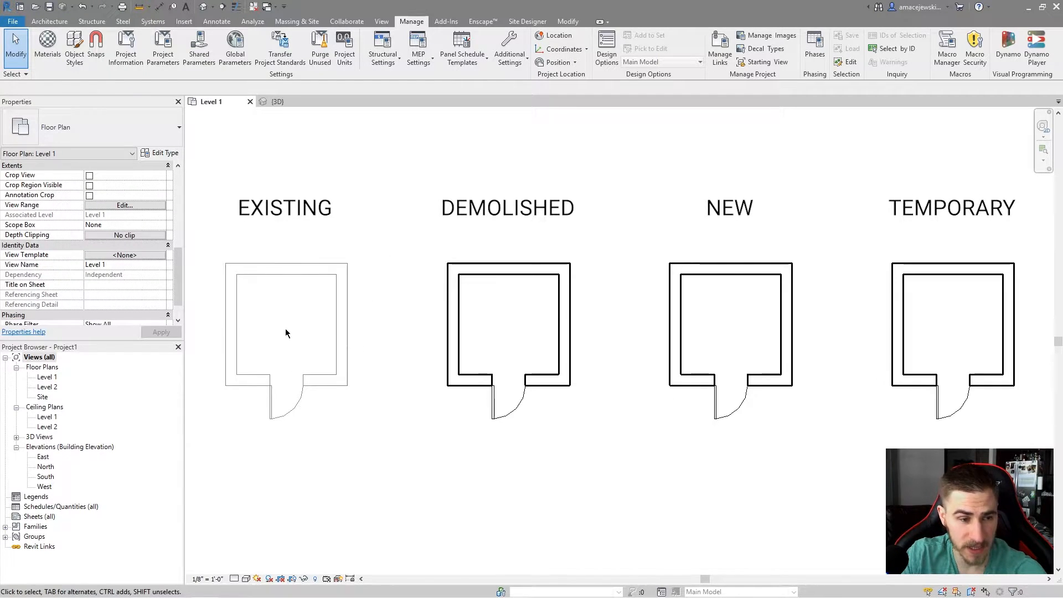
{"action": "scroll", "coordinate": [33, 249], "scroll_direction": "down", "scroll_amount": 3}
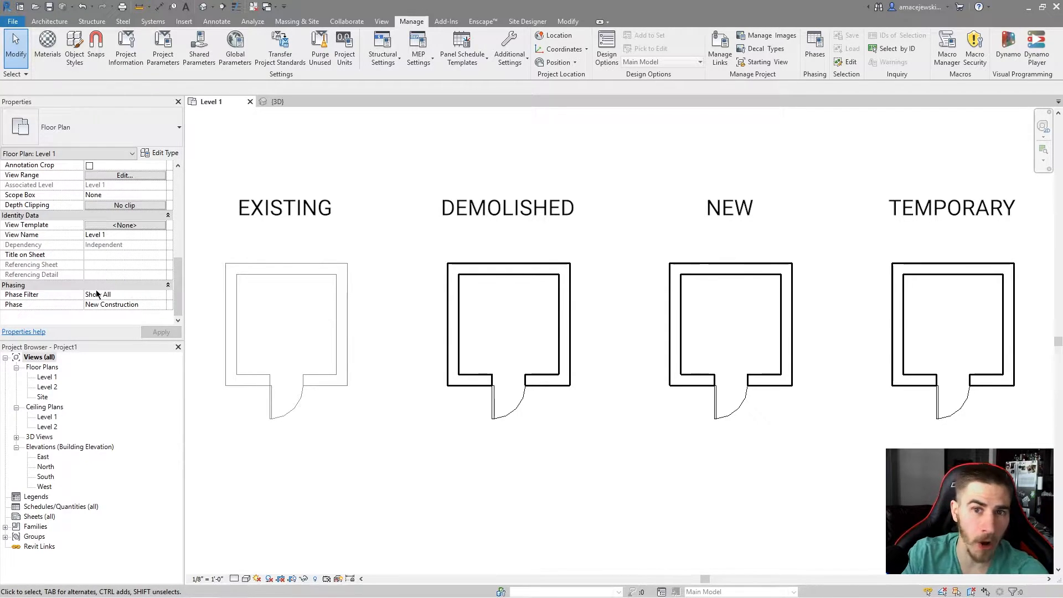
{"action": "left_click", "coordinate": [815, 41]}
{"action": "left_click", "coordinate": [430, 211]}
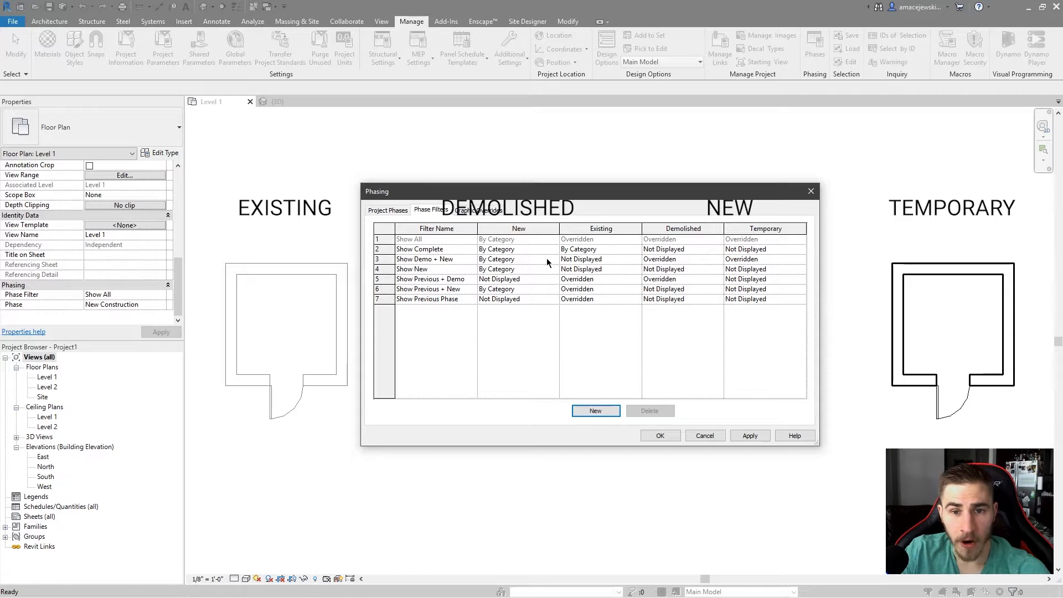
{"action": "left_click", "coordinate": [468, 213]}
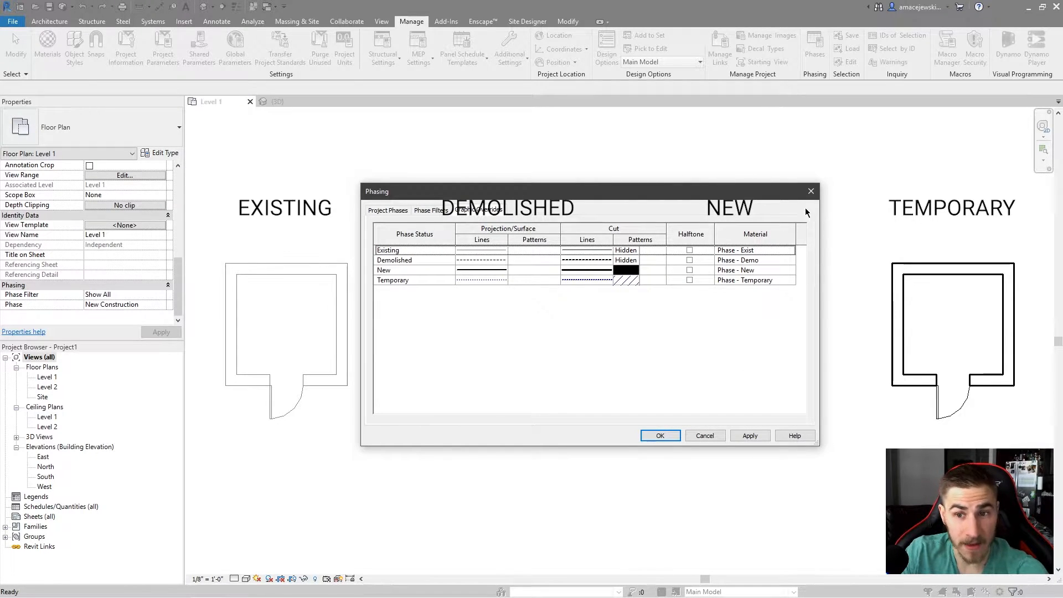
Set the DEMOLISHED room's walls and door to Phase Created Existing and Phase Demolished New Construction.
{"action": "left_click_drag", "start_coordinate": [414, 224], "coordinate": [597, 459]}
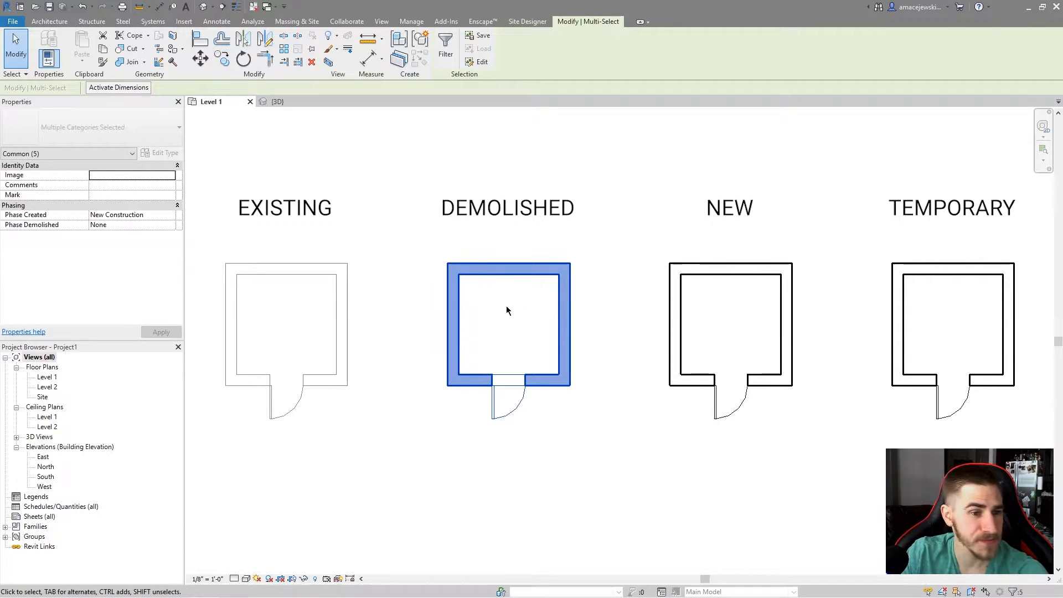
{"action": "left_click", "coordinate": [170, 216]}
{"action": "left_click", "coordinate": [170, 216]}
{"action": "left_click", "coordinate": [121, 226]}
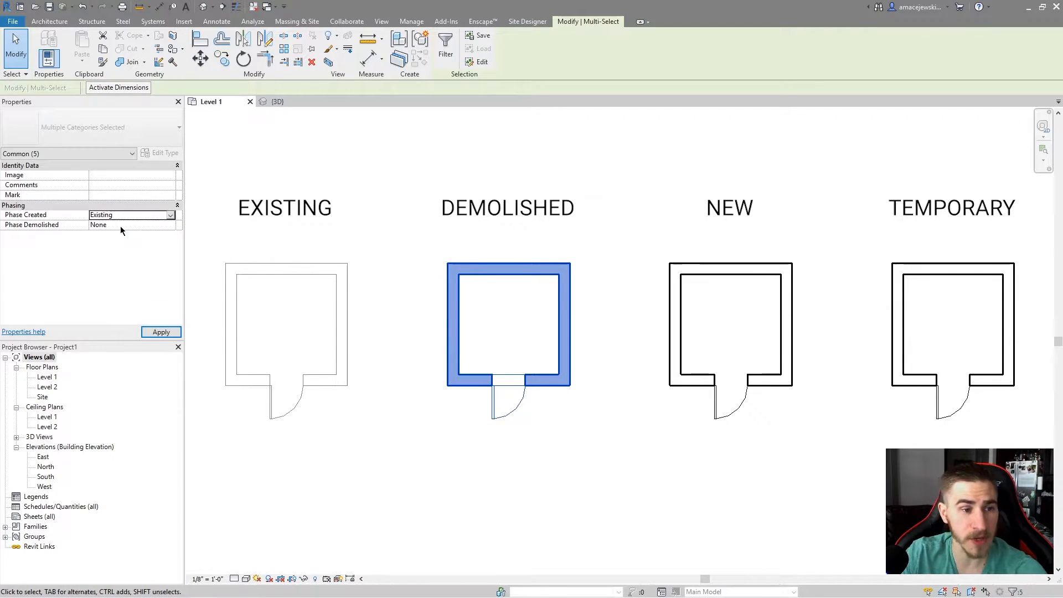
{"action": "key", "text": "Return"}
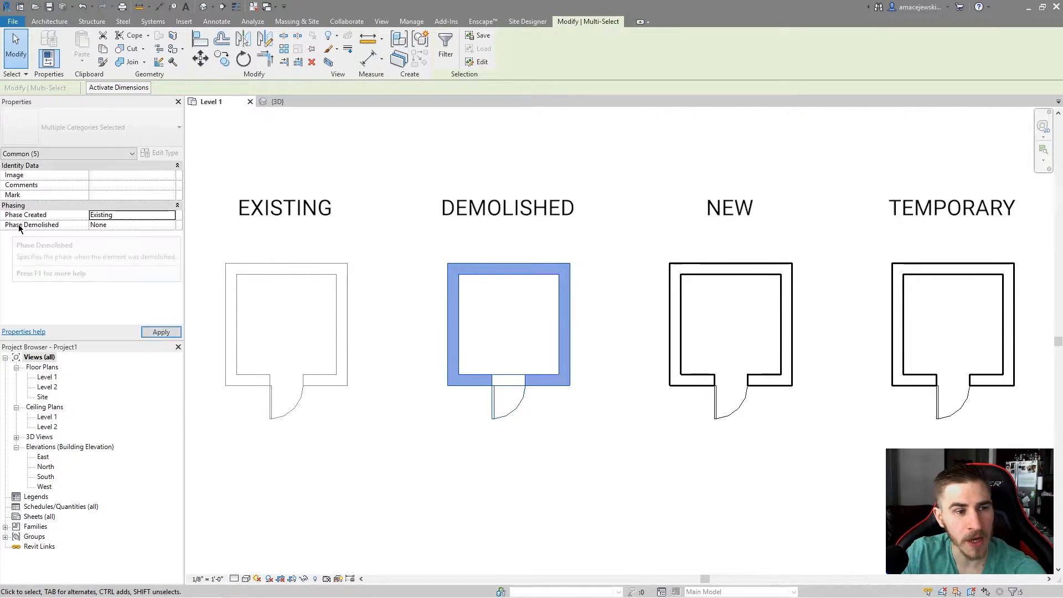
{"action": "left_click", "coordinate": [167, 227]}
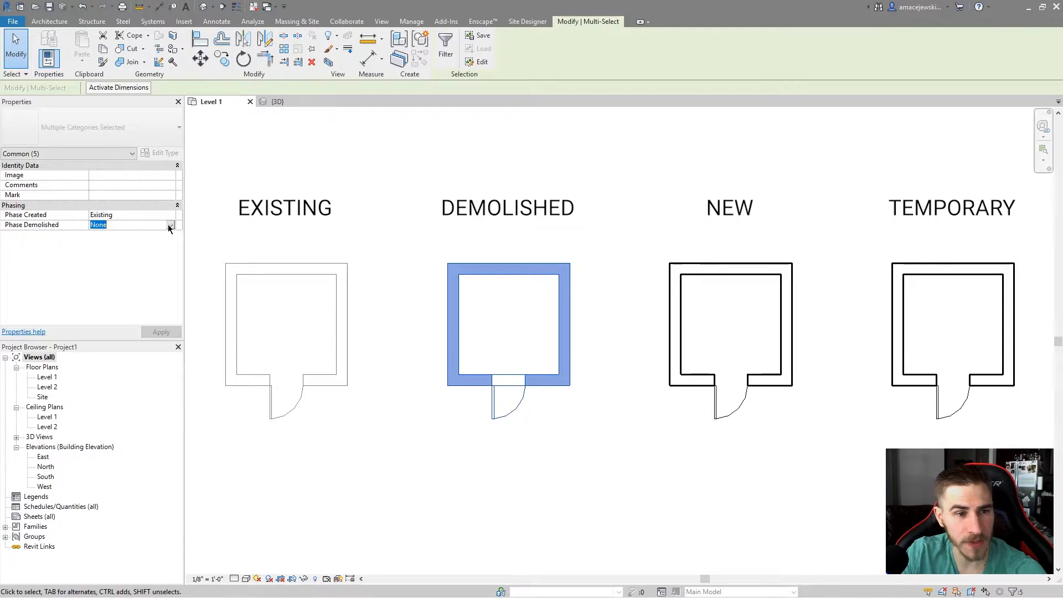
{"action": "left_click", "coordinate": [170, 226]}
{"action": "left_click", "coordinate": [108, 245]}
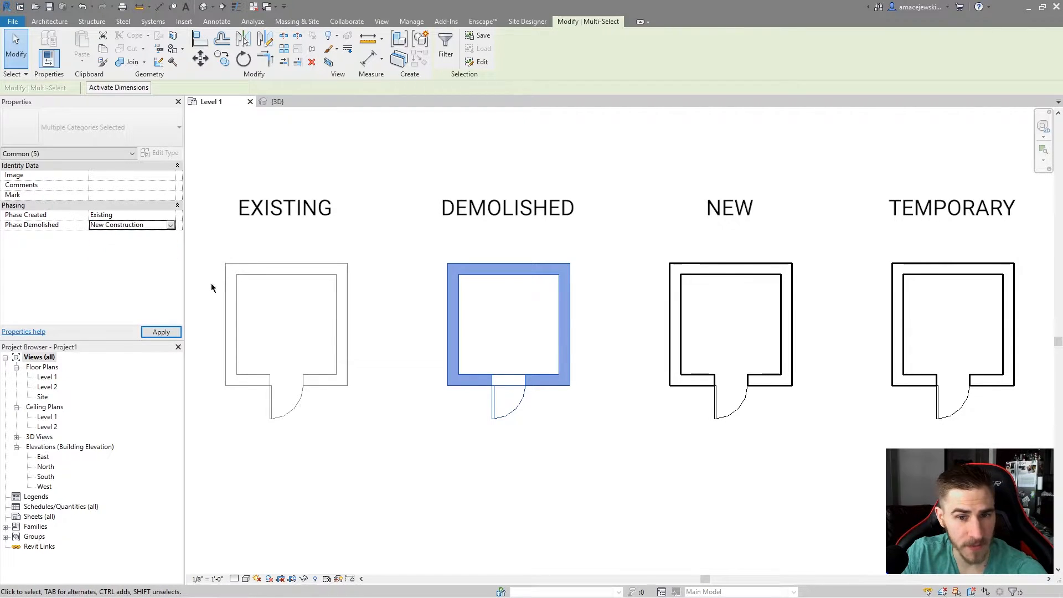
{"action": "left_click", "coordinate": [644, 246]}
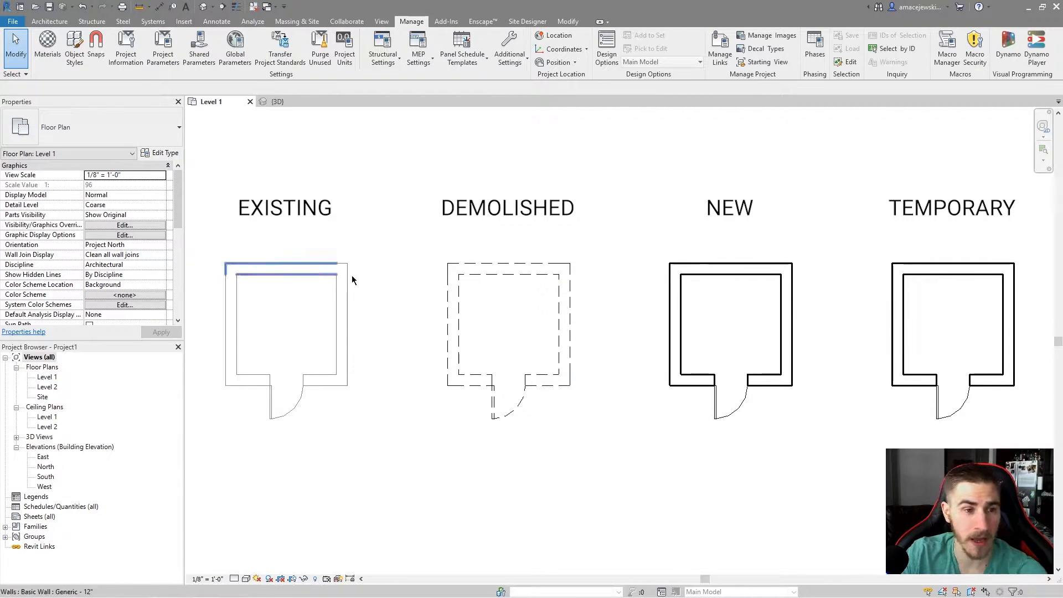
Select the TEMPORARY room's walls and door and set their Phase Demolished to New Construction.
{"action": "scroll", "coordinate": [111, 261], "scroll_direction": "down", "scroll_amount": 8}
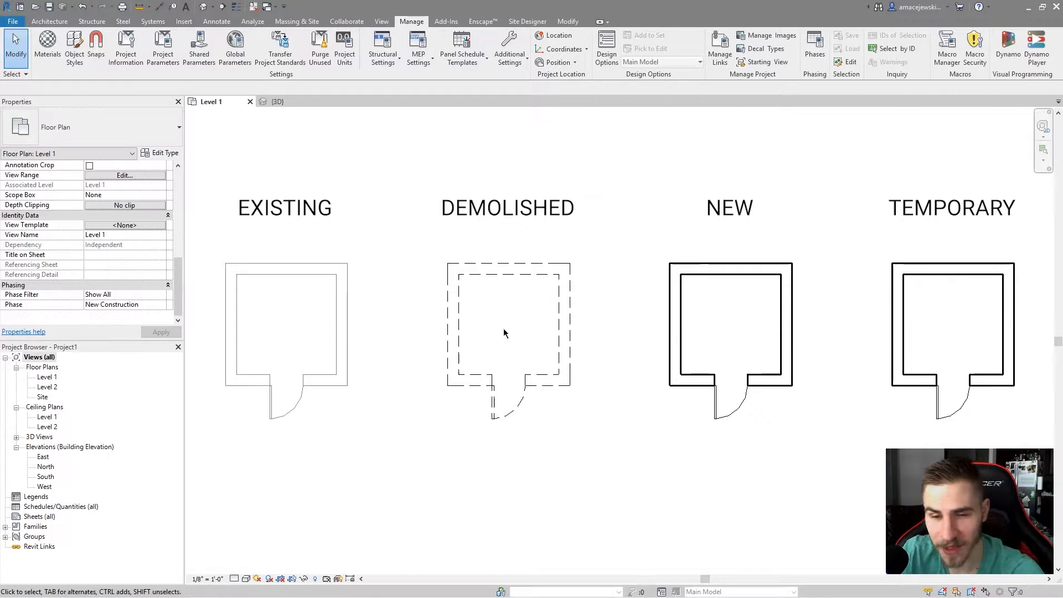
{"action": "left_click_drag", "start_coordinate": [639, 222], "coordinate": [681, 178]}
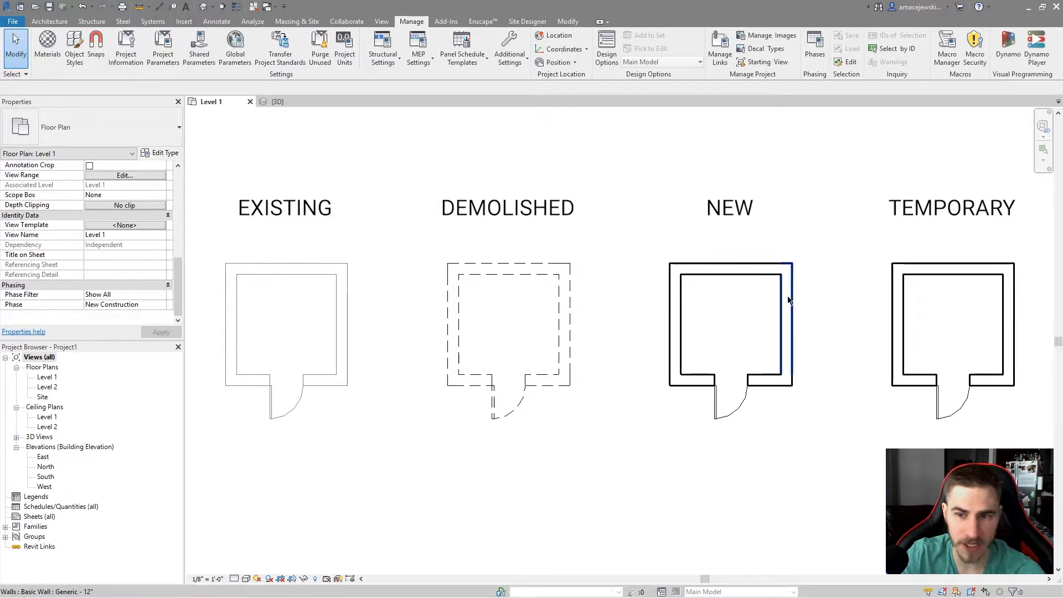
{"action": "left_click_drag", "start_coordinate": [843, 220], "coordinate": [1046, 450]}
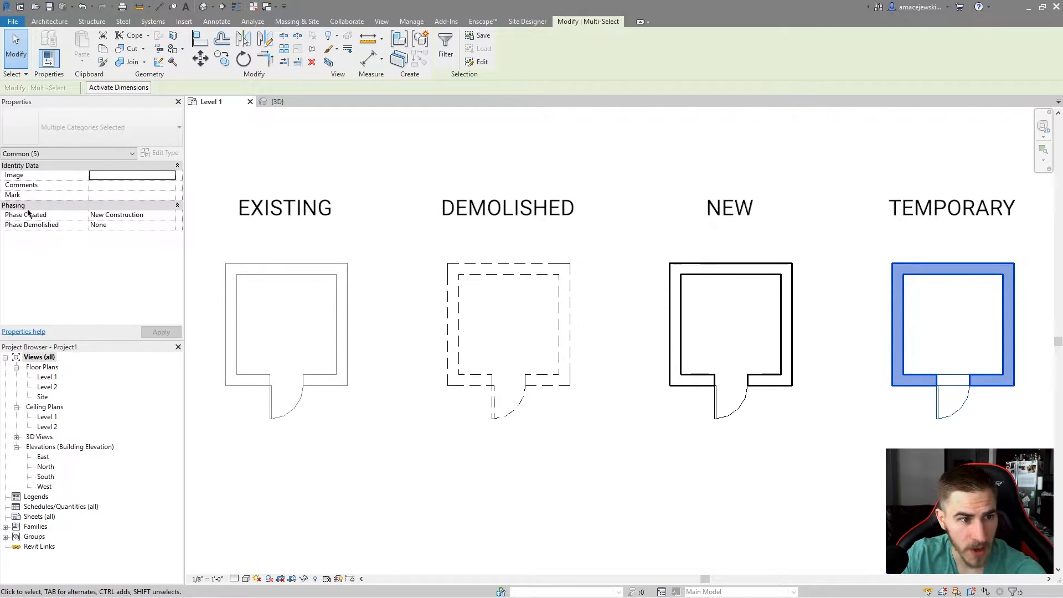
{"action": "left_click", "coordinate": [119, 225]}
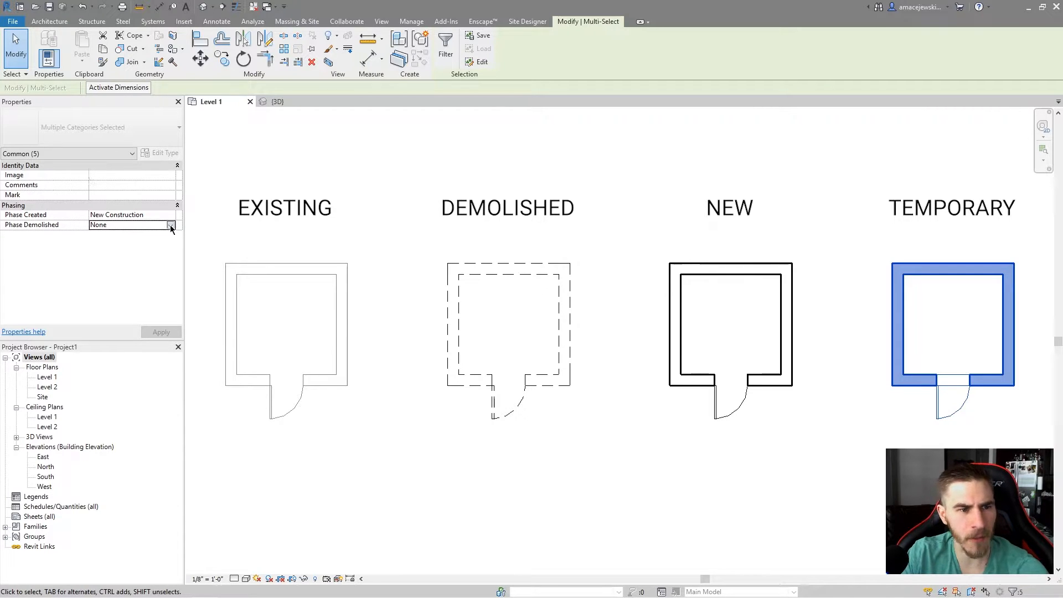
{"action": "left_click", "coordinate": [105, 242]}
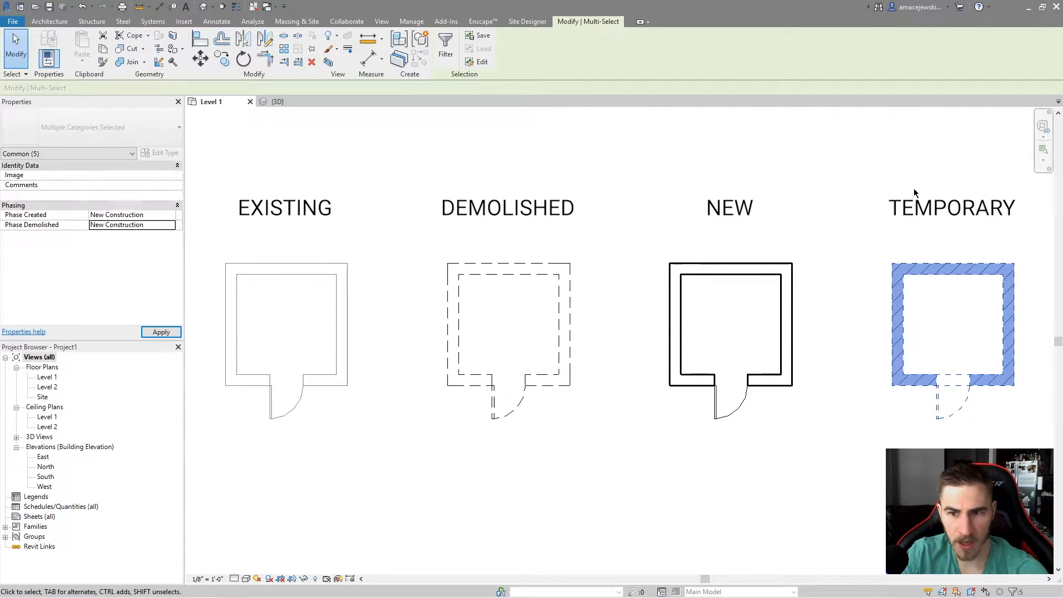
{"action": "left_click", "coordinate": [874, 211]}
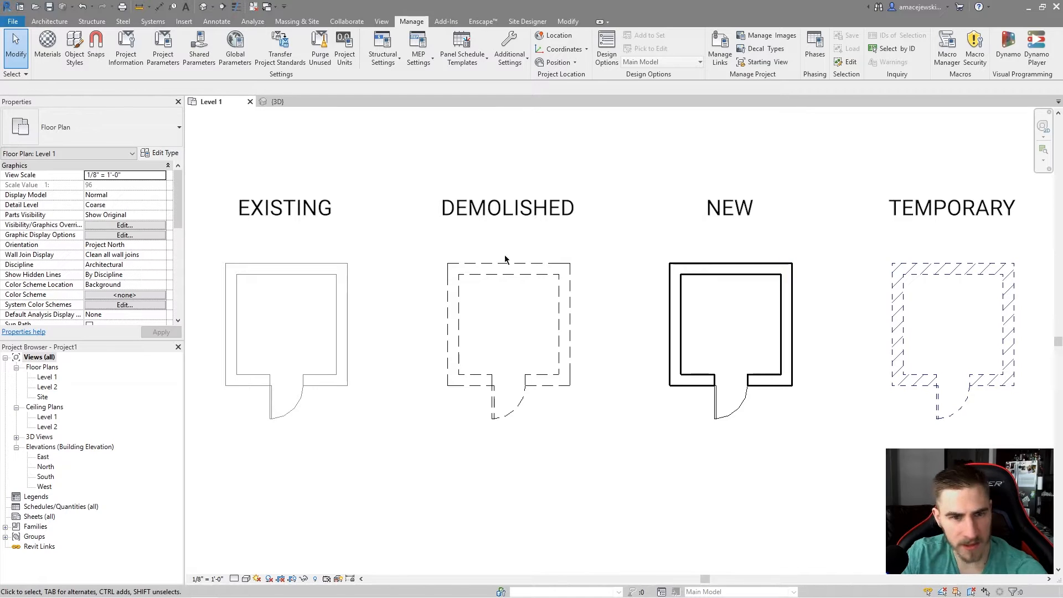
Select one TEMPORARY room wall to inspect its Phase Created and Phase Demolished properties.
{"action": "left_click", "coordinate": [905, 326]}
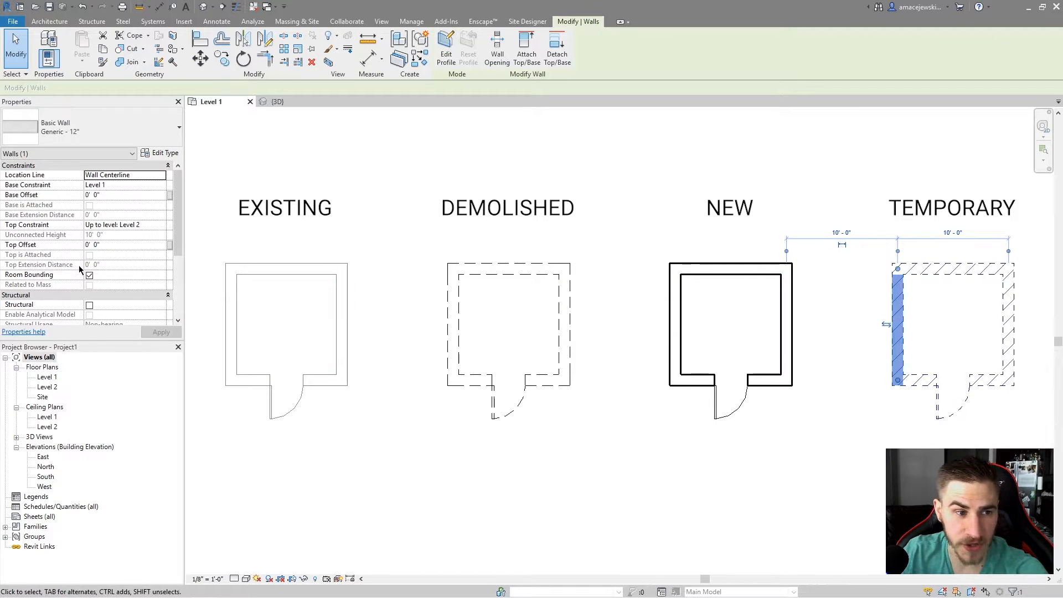
{"action": "scroll", "coordinate": [76, 270], "scroll_direction": "down", "scroll_amount": 5}
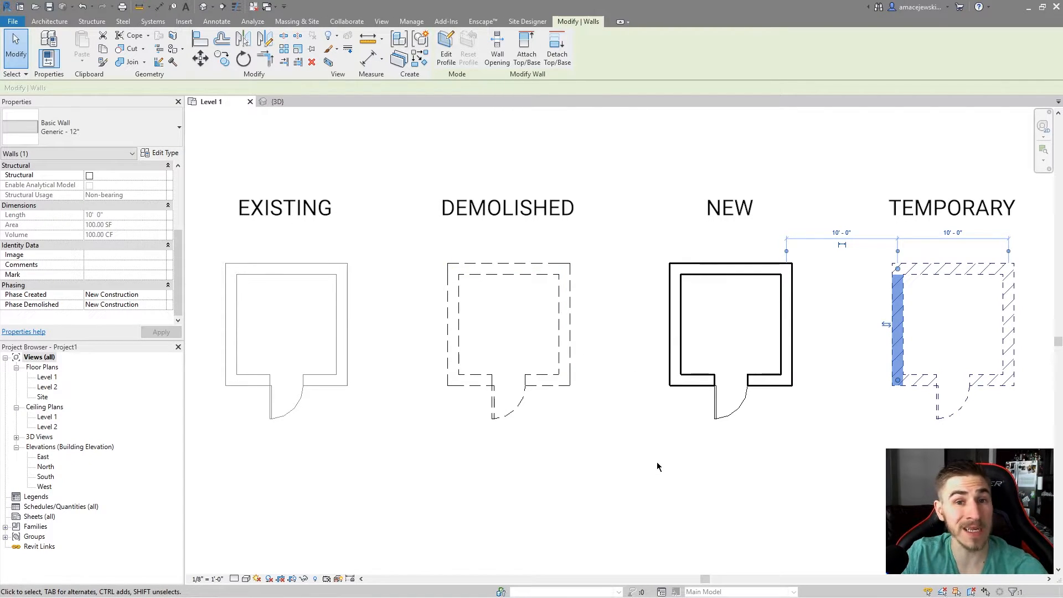
{"action": "left_click", "coordinate": [597, 415]}
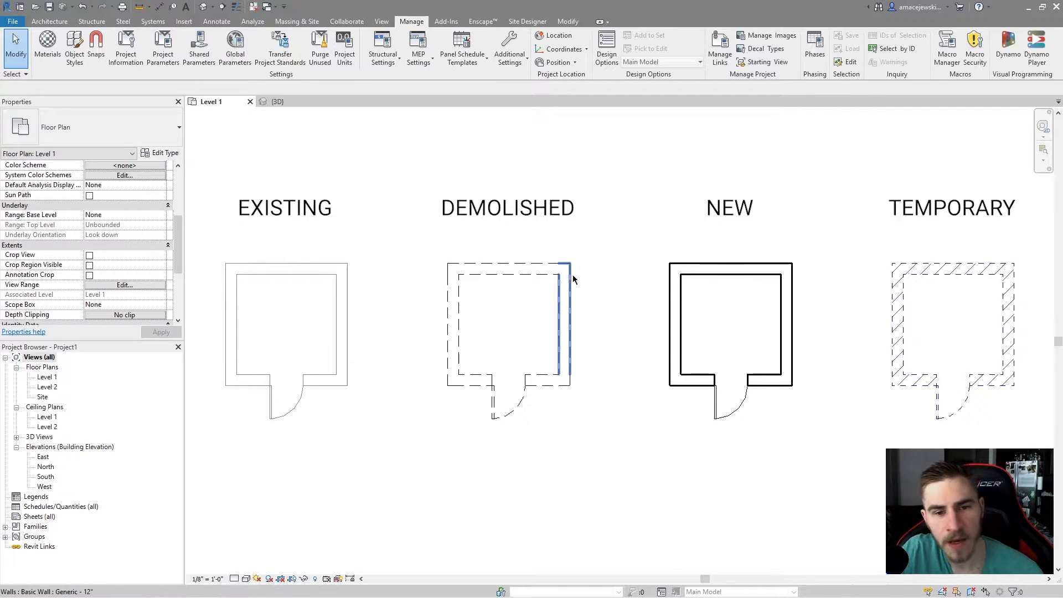
Set the floor plan view's Phase Filter to Show Complete.
{"action": "scroll", "coordinate": [73, 215], "scroll_direction": "down", "scroll_amount": 4}
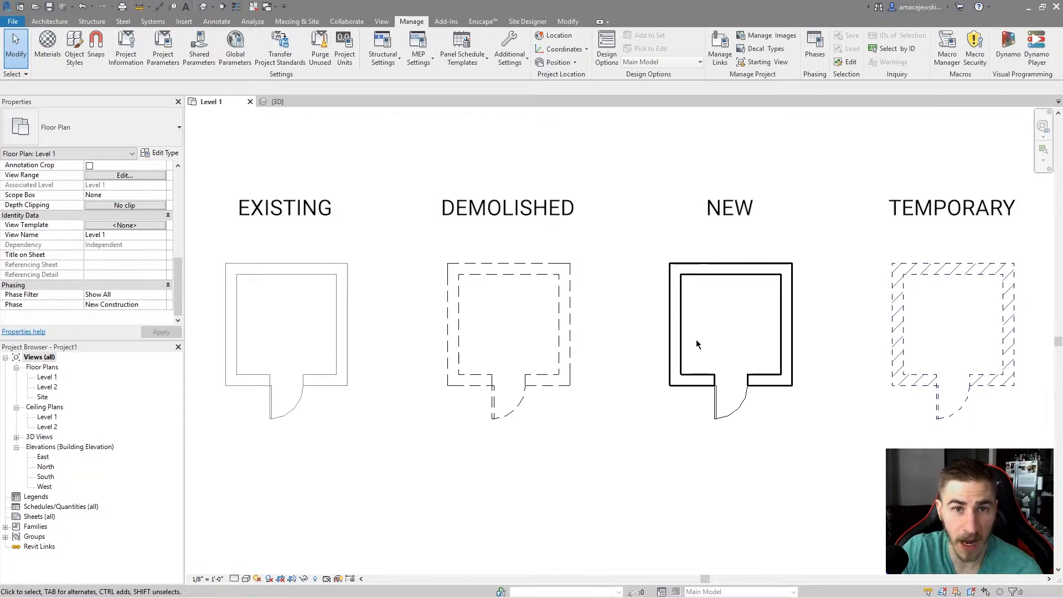
{"action": "left_click", "coordinate": [139, 294]}
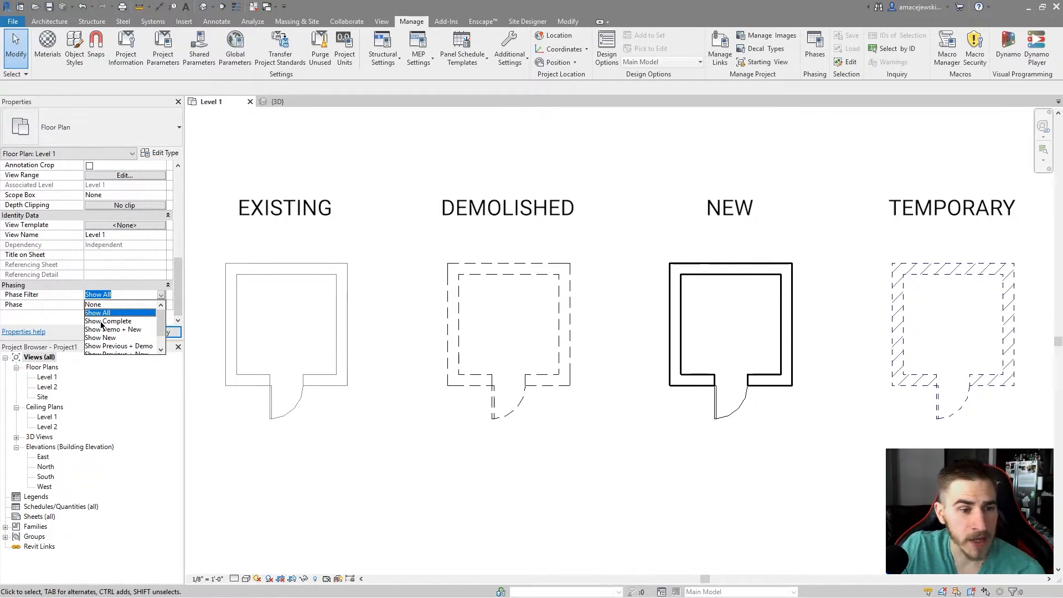
{"action": "left_click", "coordinate": [103, 321]}
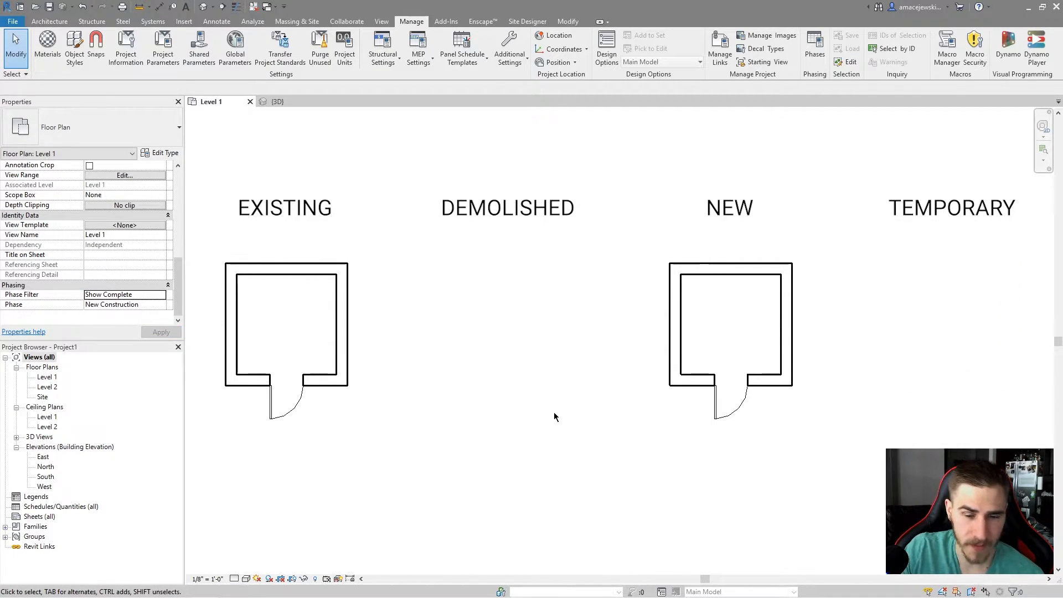
Open the Phasing settings to review the phase filter definitions, then close the dialog.
{"action": "left_click", "coordinate": [815, 47]}
{"action": "left_click", "coordinate": [430, 210]}
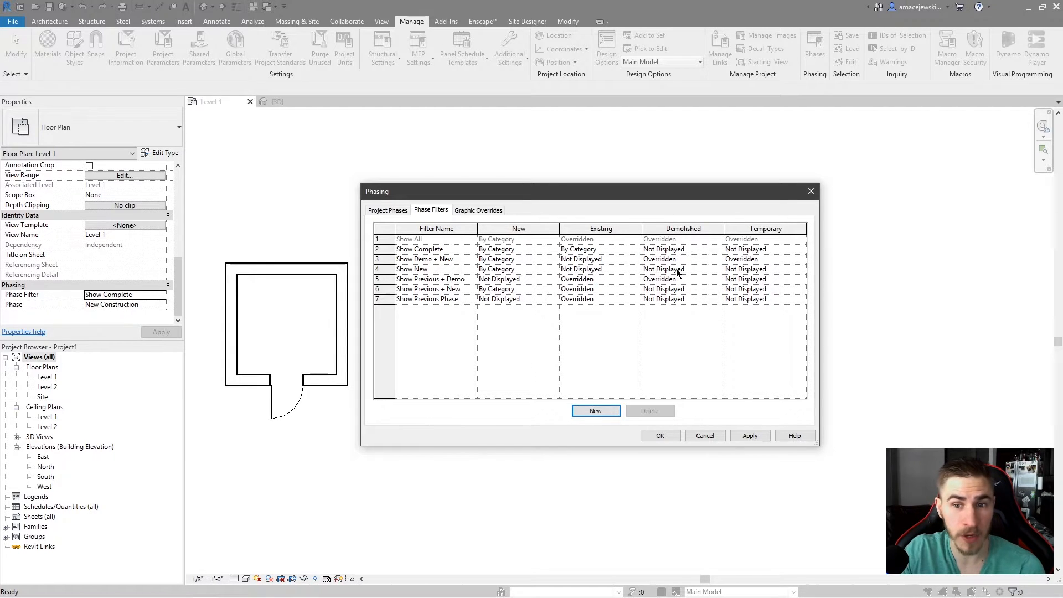
{"action": "left_click", "coordinate": [810, 191]}
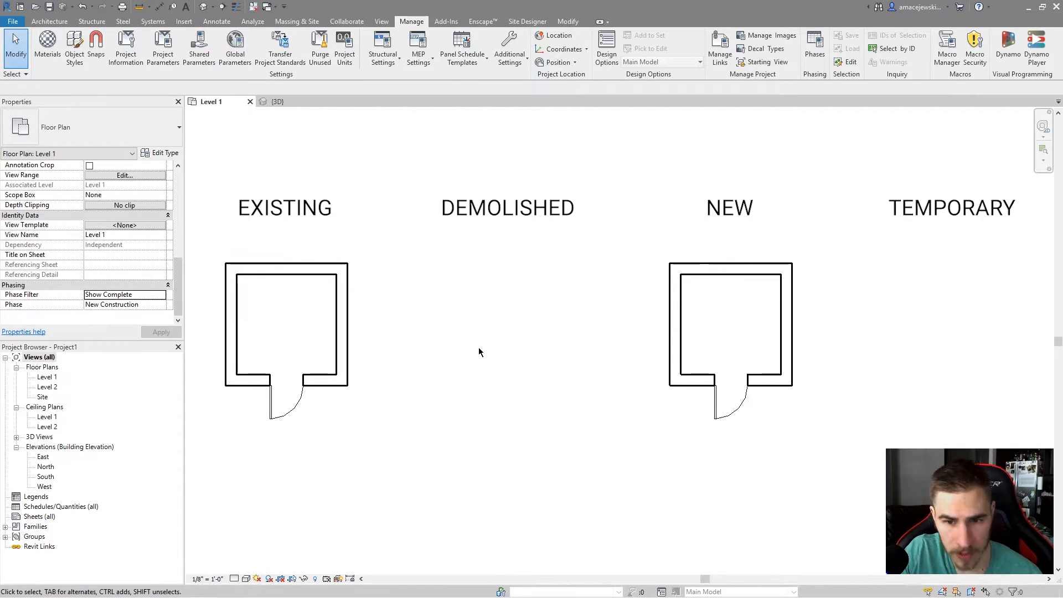
Window-select around each room to check which elements can still be selected under this filter.
{"action": "left_click_drag", "start_coordinate": [411, 211], "coordinate": [611, 530]}
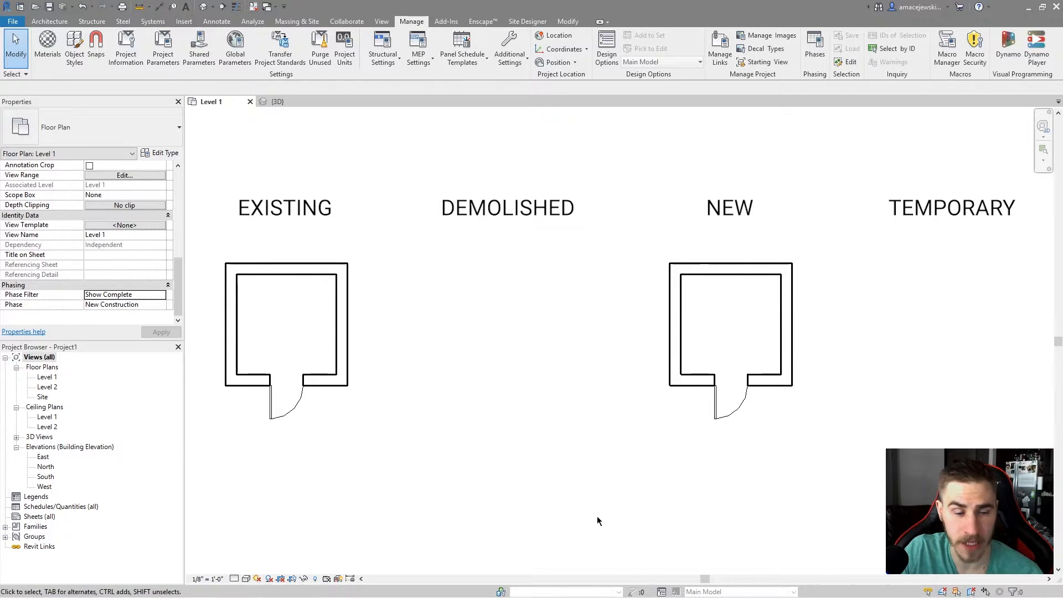
{"action": "left_click_drag", "start_coordinate": [851, 220], "coordinate": [1020, 496]}
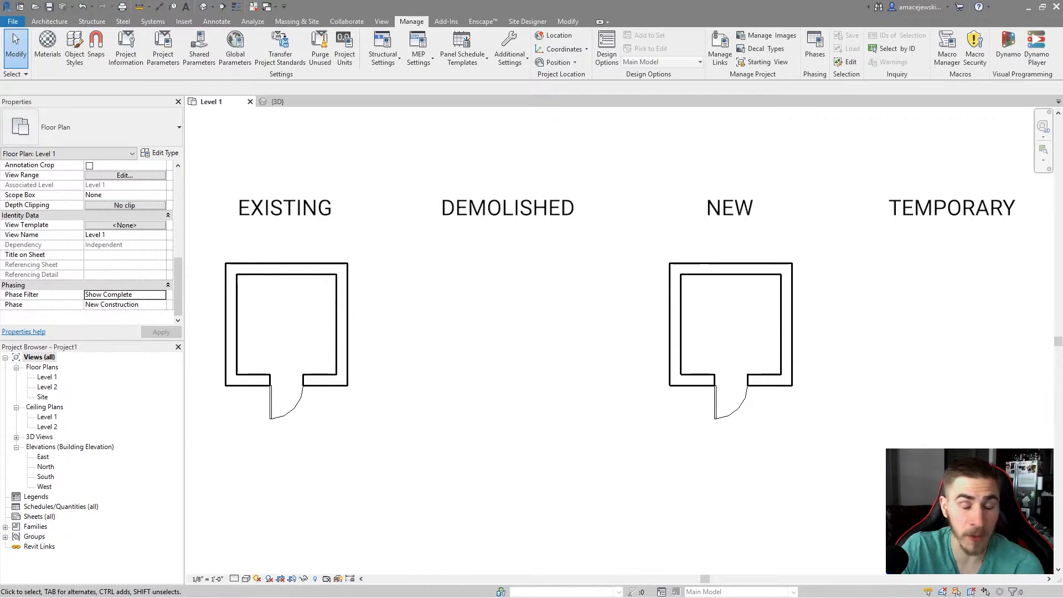
{"action": "left_click_drag", "start_coordinate": [201, 237], "coordinate": [388, 456]}
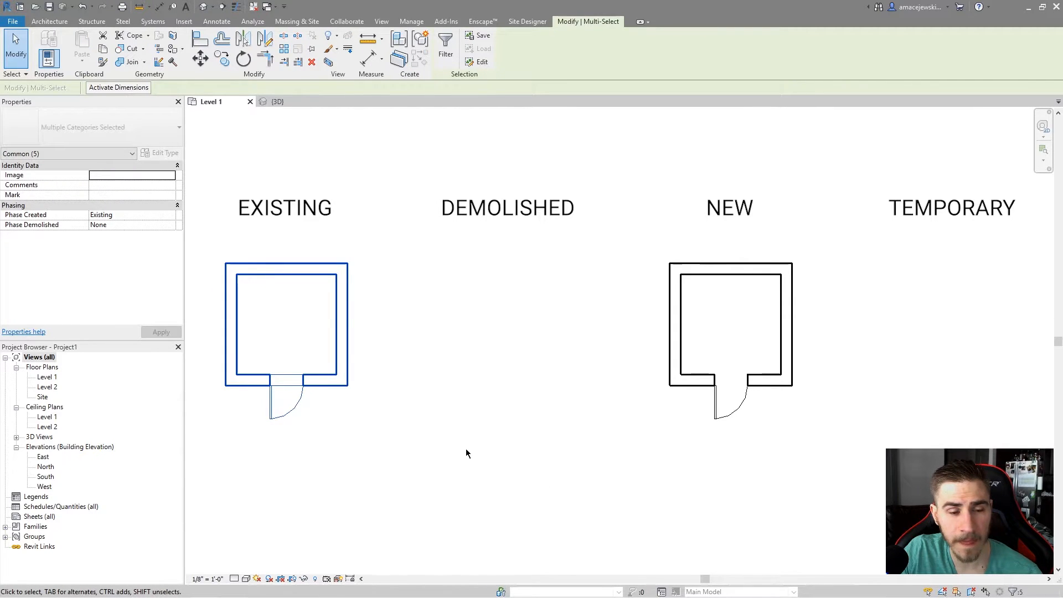
{"action": "left_click", "coordinate": [429, 334]}
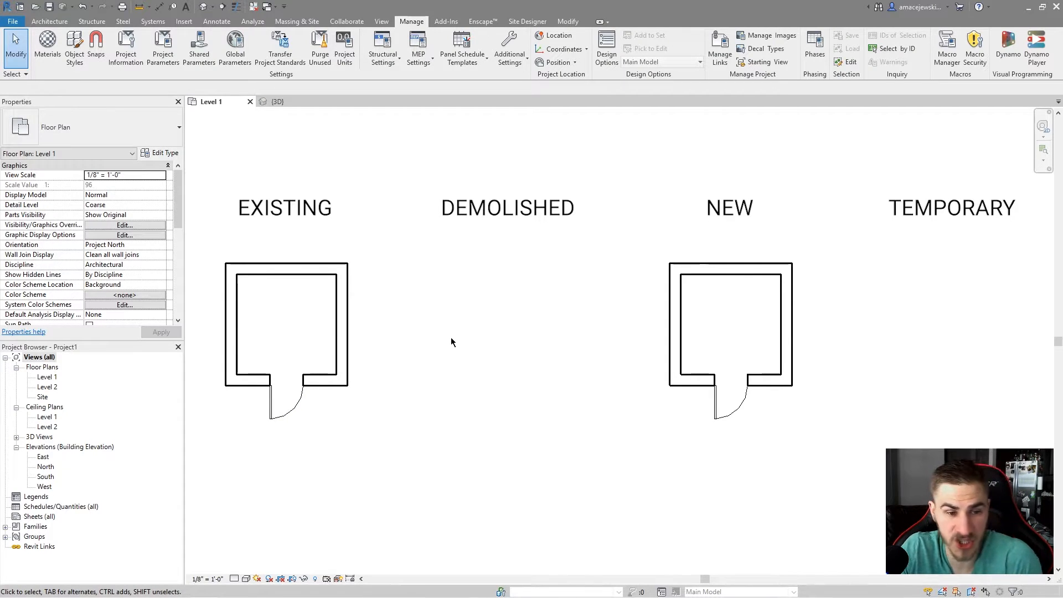
{"action": "left_click", "coordinate": [216, 21]}
{"action": "left_click", "coordinate": [447, 49]}
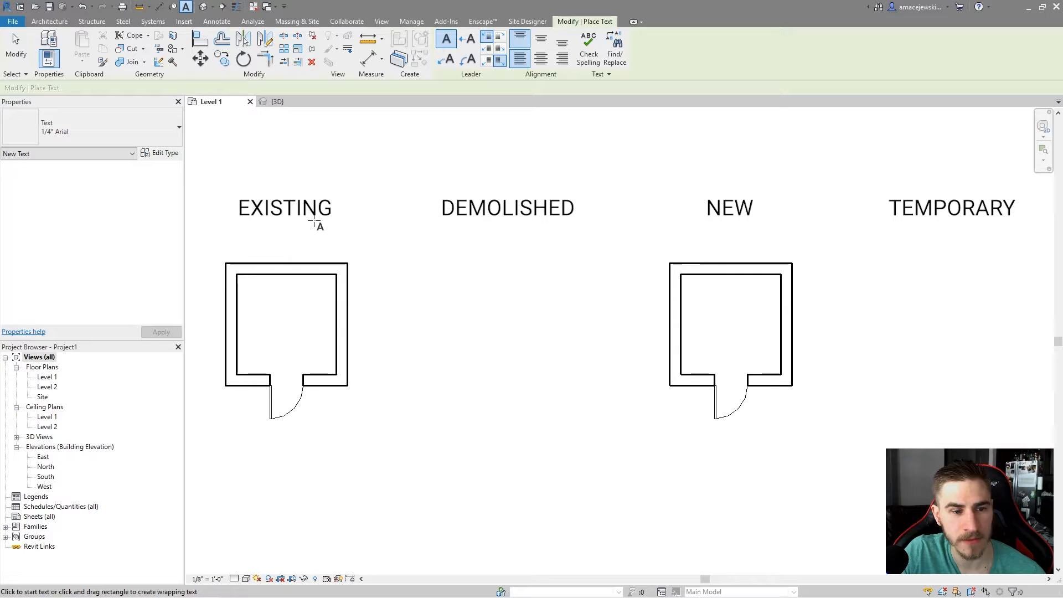
{"action": "key", "text": "Escape"}
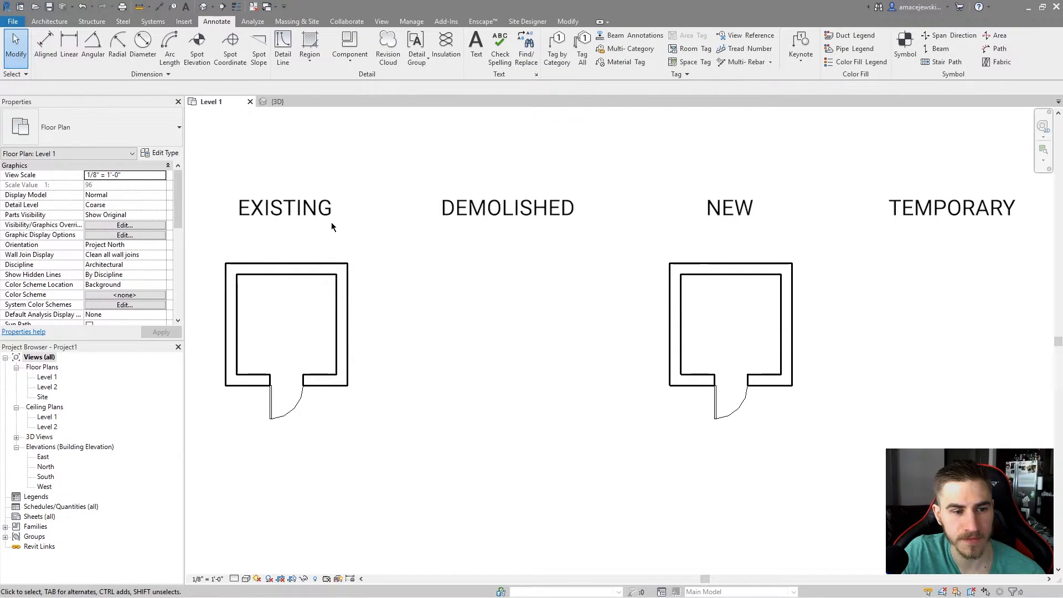
Set the floor plan view's Phase Filter to Show Demo + New.
{"action": "scroll", "coordinate": [86, 243], "scroll_direction": "down", "scroll_amount": 5}
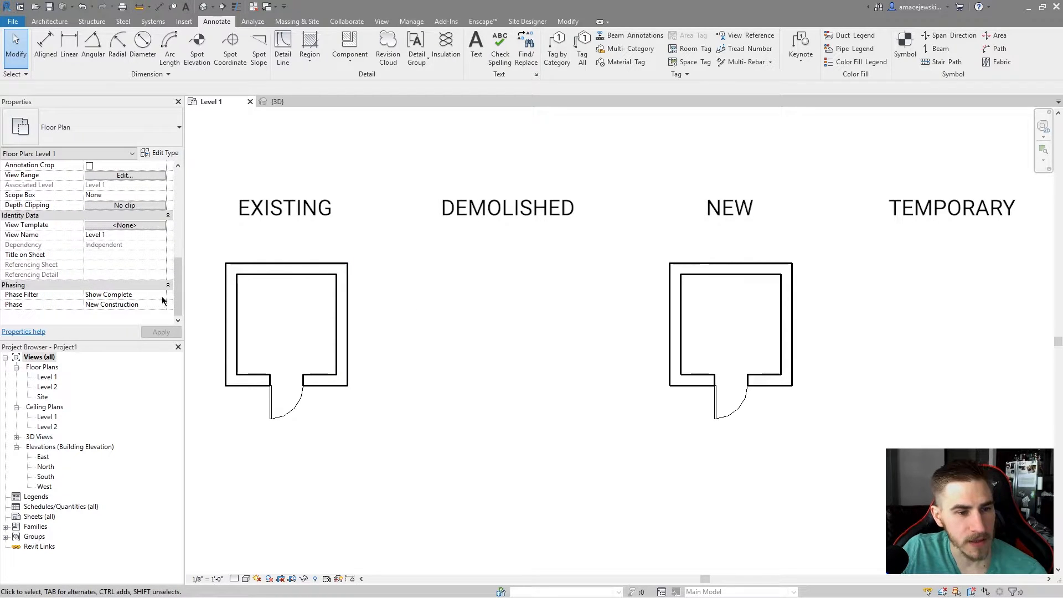
{"action": "left_click", "coordinate": [165, 297]}
{"action": "left_click", "coordinate": [162, 296]}
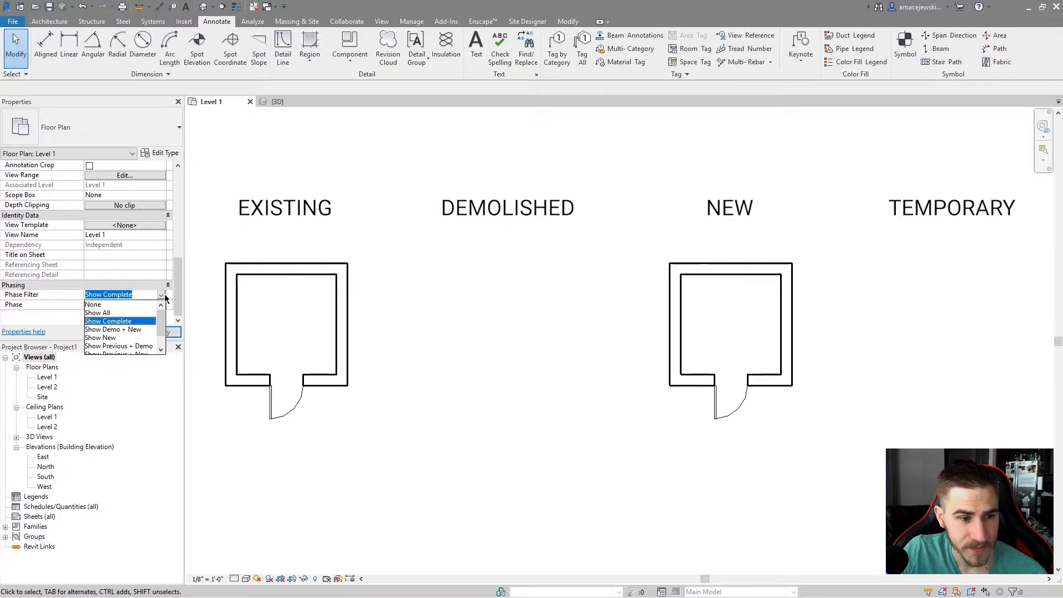
{"action": "left_click", "coordinate": [114, 330]}
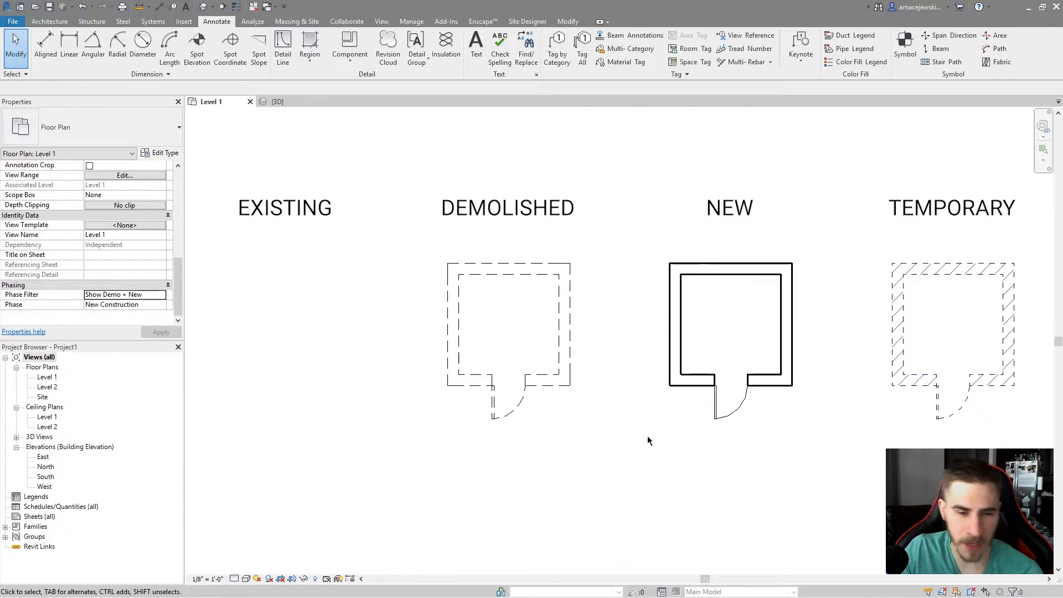
Select walls and doors in the displayed rooms to inspect their phase properties under this filter.
{"action": "left_click_drag", "start_coordinate": [417, 221], "coordinate": [615, 468]}
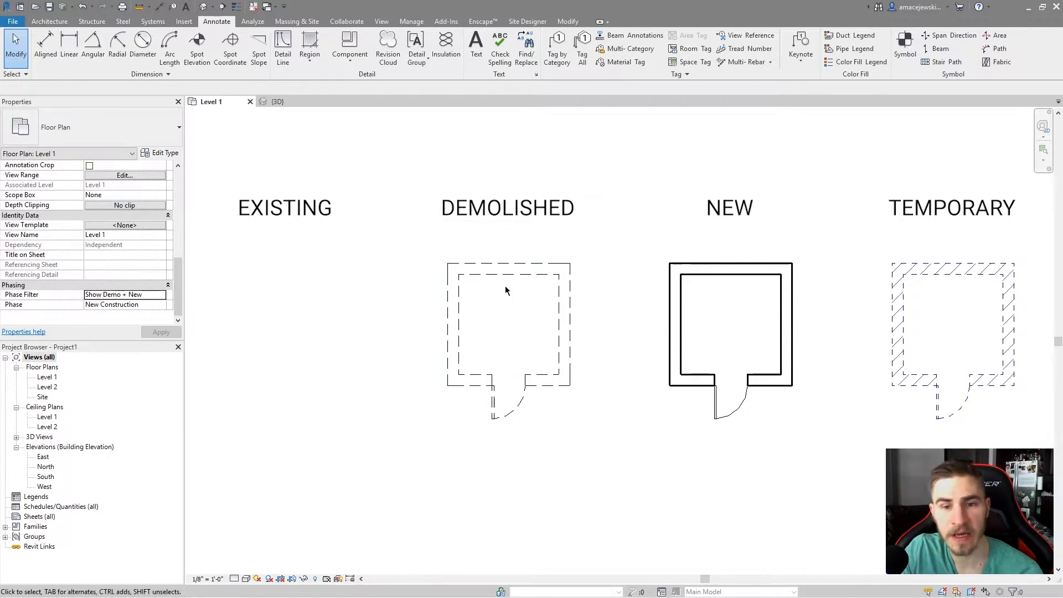
{"action": "left_click_drag", "start_coordinate": [621, 223], "coordinate": [636, 188]}
{"action": "left_click_drag", "start_coordinate": [857, 229], "coordinate": [836, 207]}
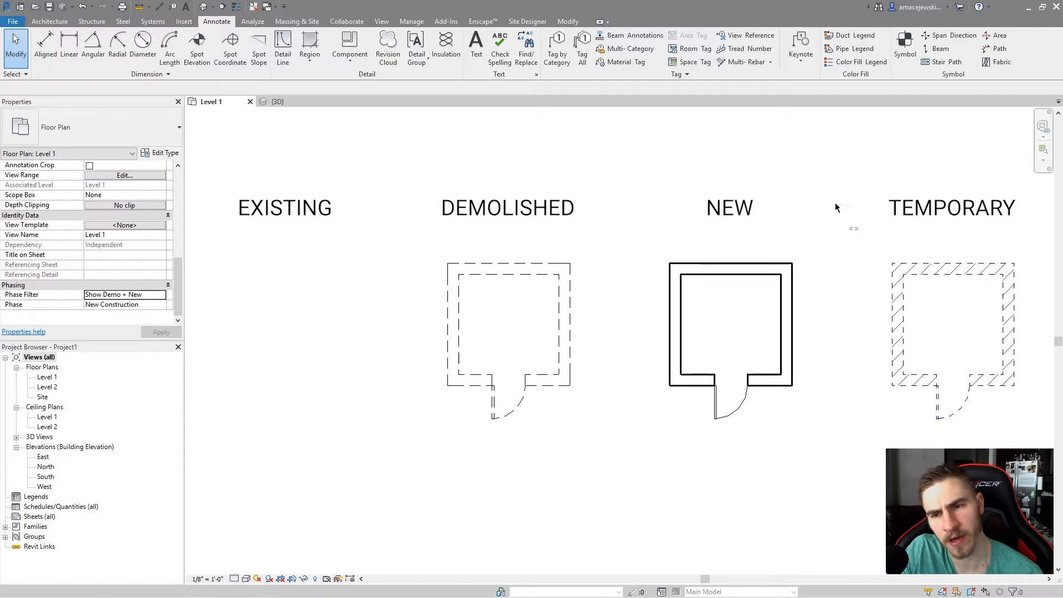
{"action": "left_click", "coordinate": [898, 322]}
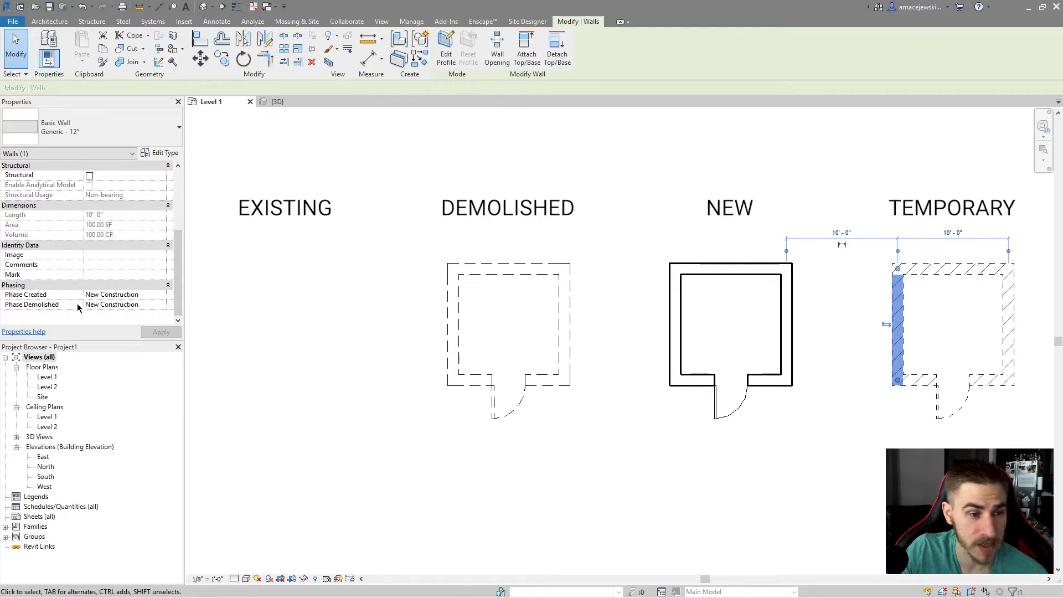
{"action": "left_click", "coordinate": [221, 296]}
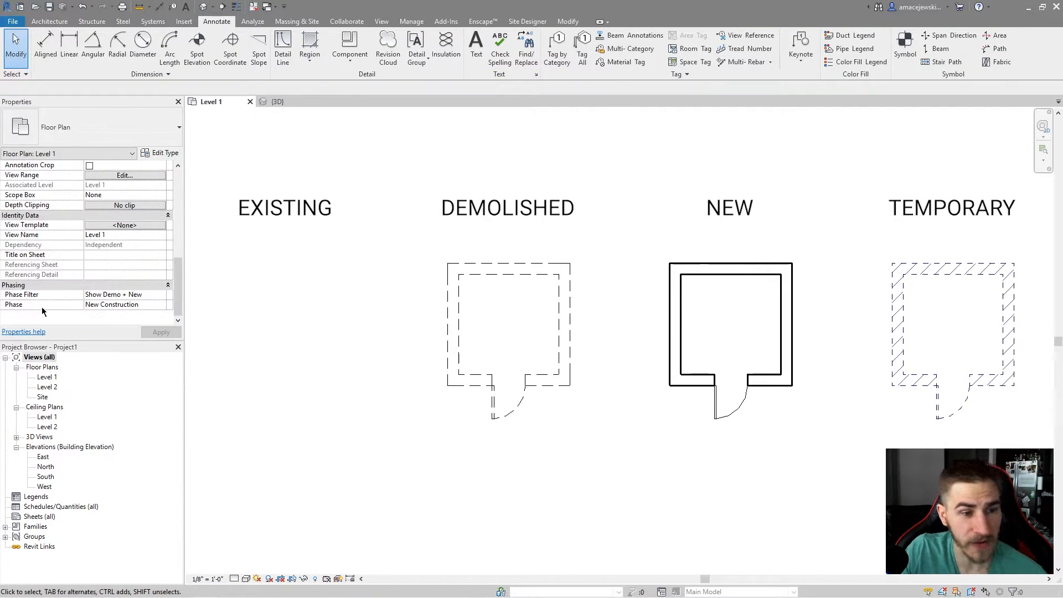
{"action": "left_click", "coordinate": [901, 319]}
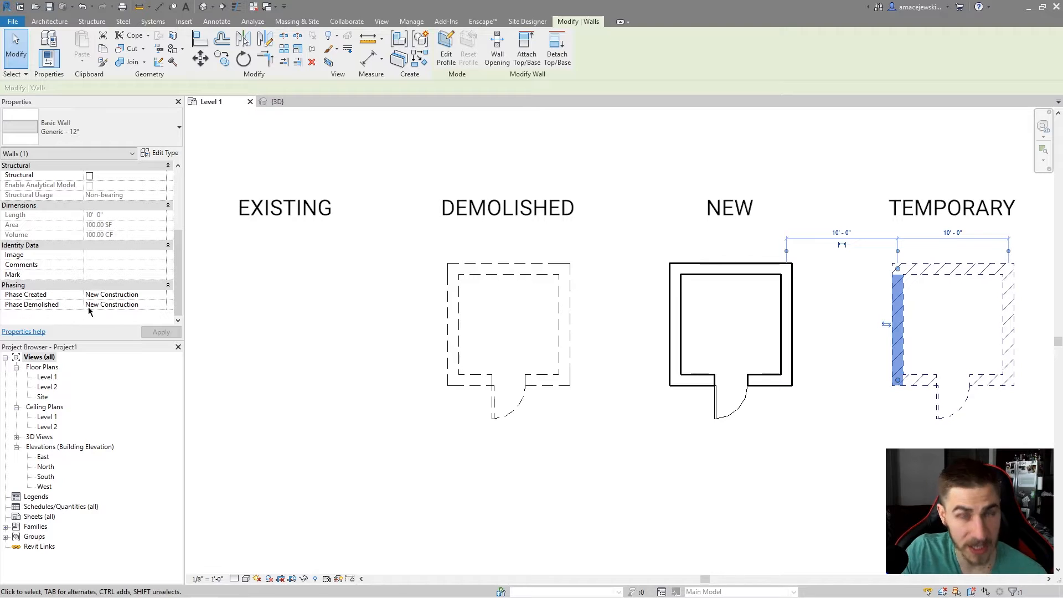
{"action": "left_click", "coordinate": [471, 493]}
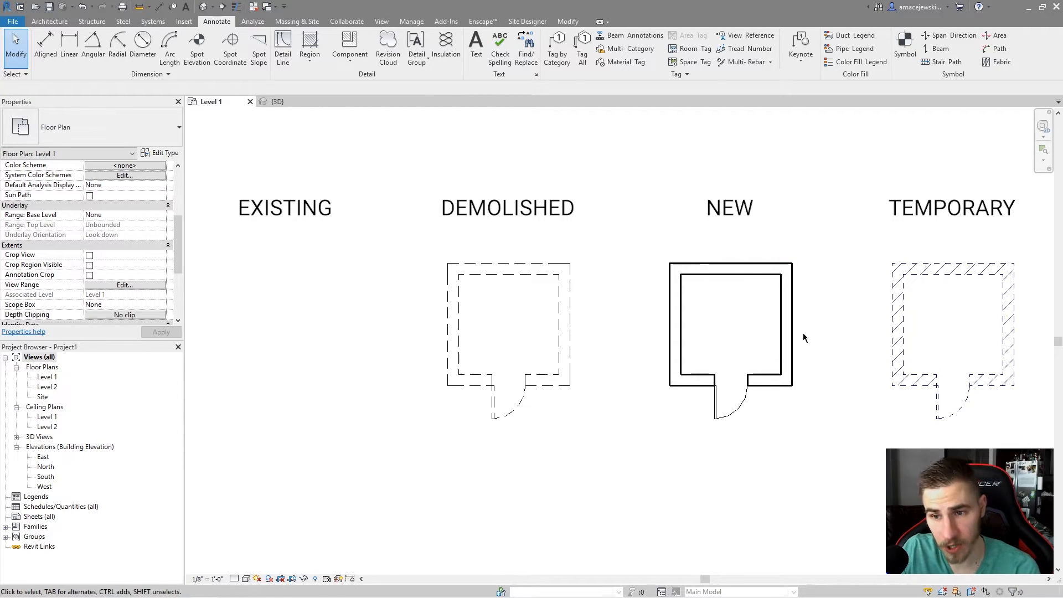
{"action": "left_click_drag", "start_coordinate": [361, 221], "coordinate": [588, 481]}
{"action": "left_click_drag", "start_coordinate": [843, 210], "coordinate": [1040, 485]}
{"action": "left_click", "coordinate": [771, 301]}
{"action": "left_click_drag", "start_coordinate": [844, 224], "coordinate": [1030, 425]}
{"action": "left_click", "coordinate": [936, 337]}
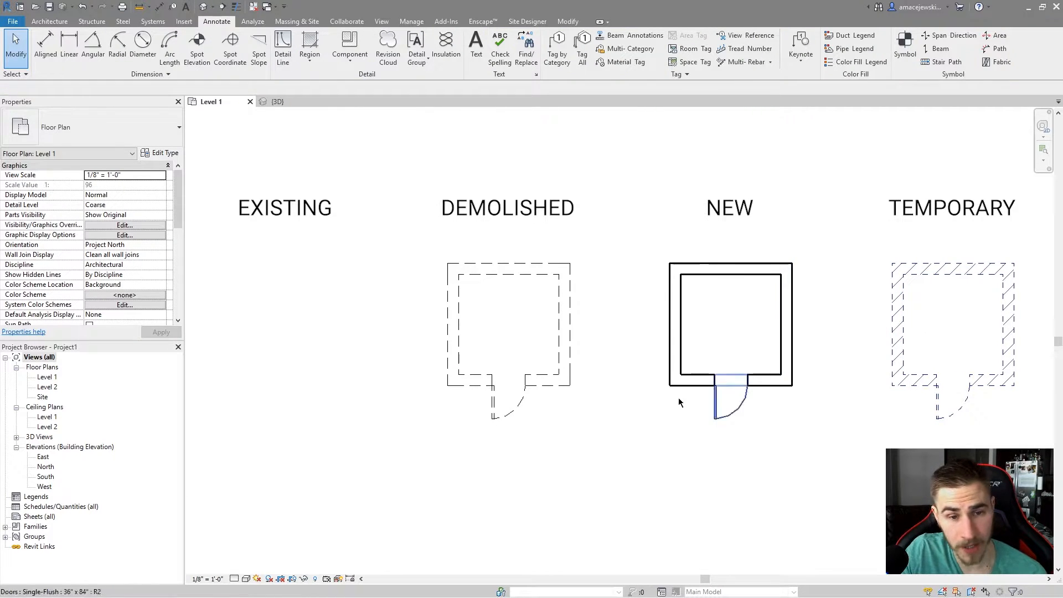
Set the floor plan view's Phase Filter to Show New.
{"action": "scroll", "coordinate": [131, 266], "scroll_direction": "down", "scroll_amount": 5}
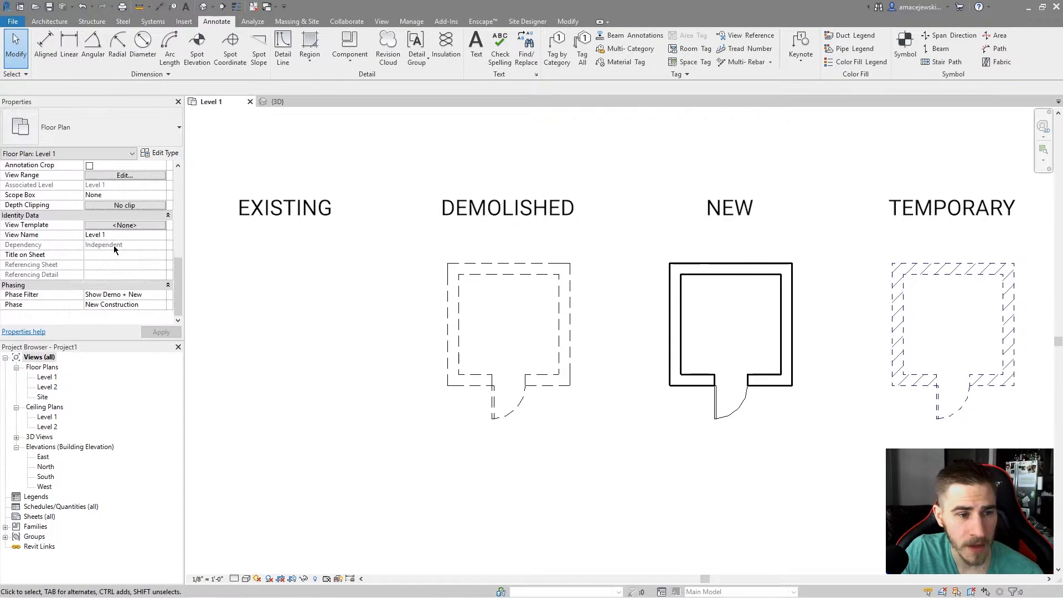
{"action": "left_click", "coordinate": [161, 294]}
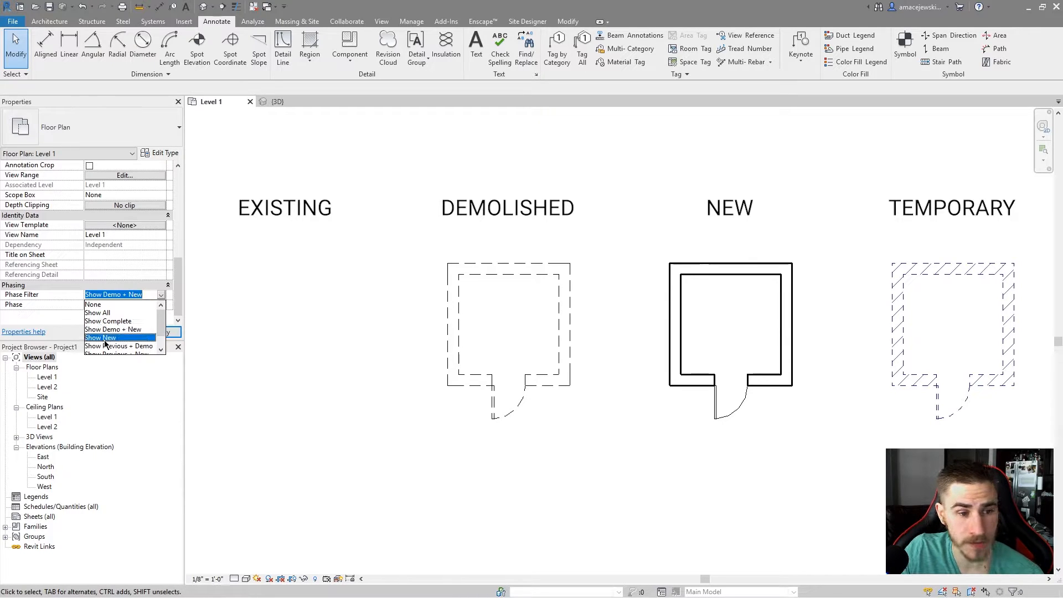
{"action": "scroll", "coordinate": [104, 344], "scroll_direction": "down", "scroll_amount": 1}
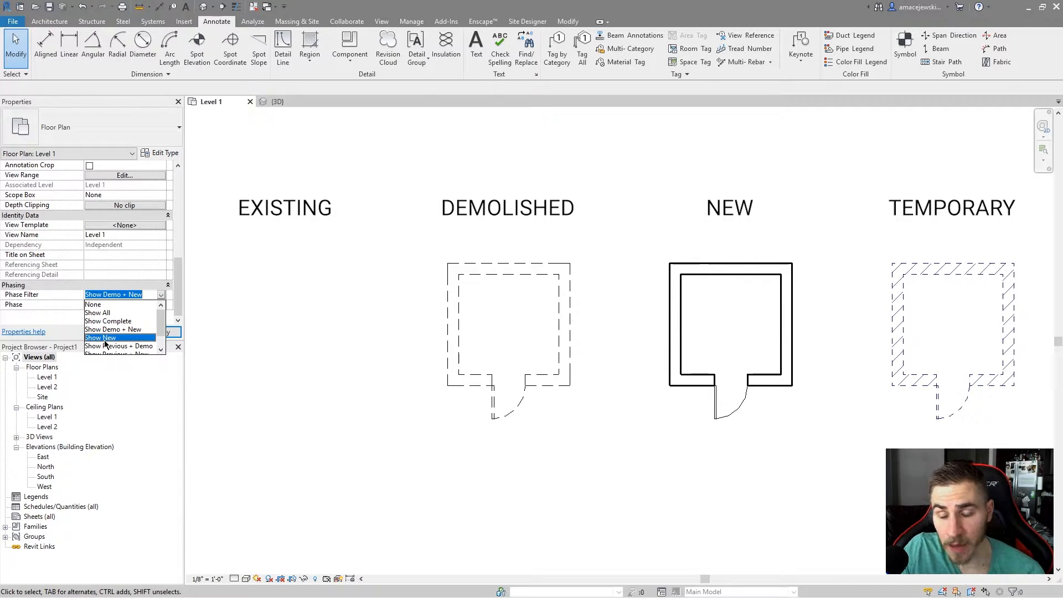
{"action": "scroll", "coordinate": [665, 360], "scroll_direction": "up", "scroll_amount": 1}
{"action": "scroll", "coordinate": [811, 287], "scroll_direction": "down", "scroll_amount": 1}
{"action": "scroll", "coordinate": [787, 310], "scroll_direction": "up", "scroll_amount": 1}
{"action": "scroll", "coordinate": [722, 364], "scroll_direction": "down", "scroll_amount": 1}
{"action": "scroll", "coordinate": [723, 364], "scroll_direction": "up", "scroll_amount": 1}
{"action": "left_click", "coordinate": [104, 339]}
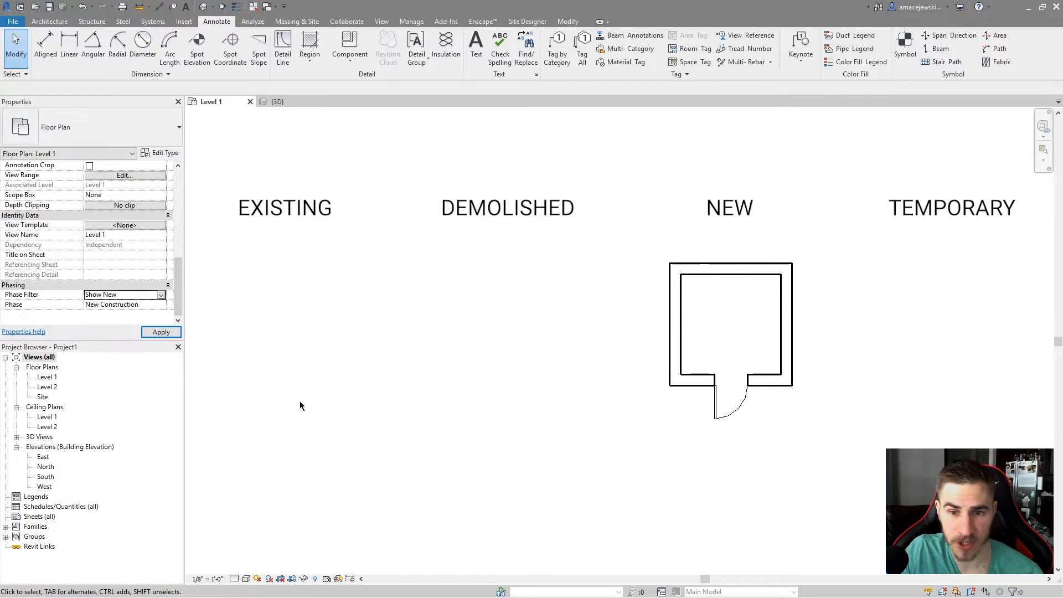
{"action": "left_click_drag", "start_coordinate": [662, 188], "coordinate": [738, 237]}
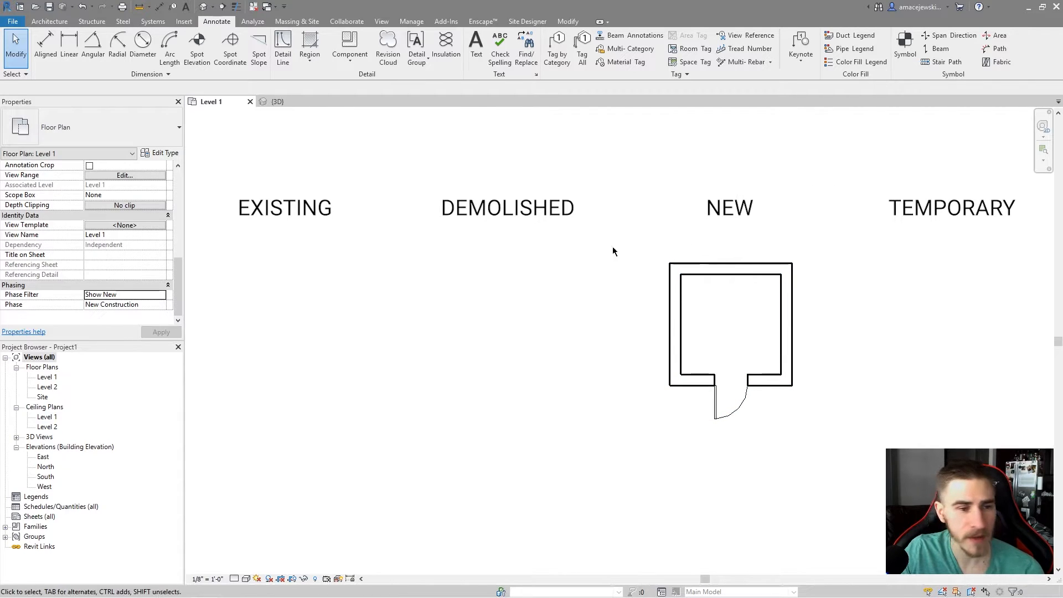
Set the floor plan view's Phase Filter to Show Previous + Demo.
{"action": "left_click", "coordinate": [162, 295]}
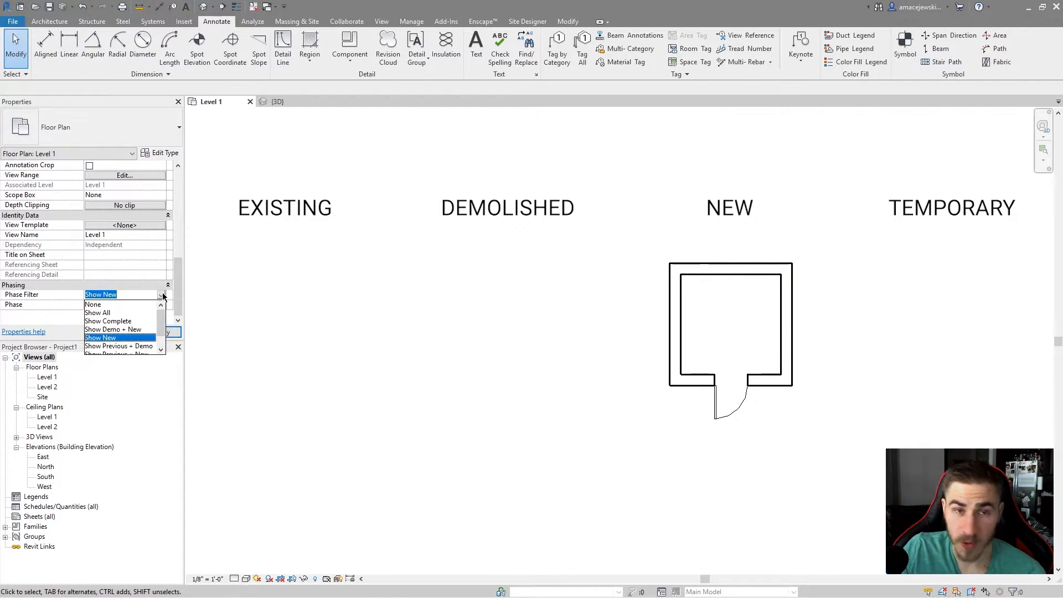
{"action": "scroll", "coordinate": [135, 326], "scroll_direction": "down", "scroll_amount": 1}
{"action": "left_click", "coordinate": [126, 332]}
{"action": "left_click", "coordinate": [161, 332]}
Window-select around the rooms to check which elements remain selectable with Show Previous + Demo.
{"action": "left_click_drag", "start_coordinate": [647, 203], "coordinate": [804, 472]}
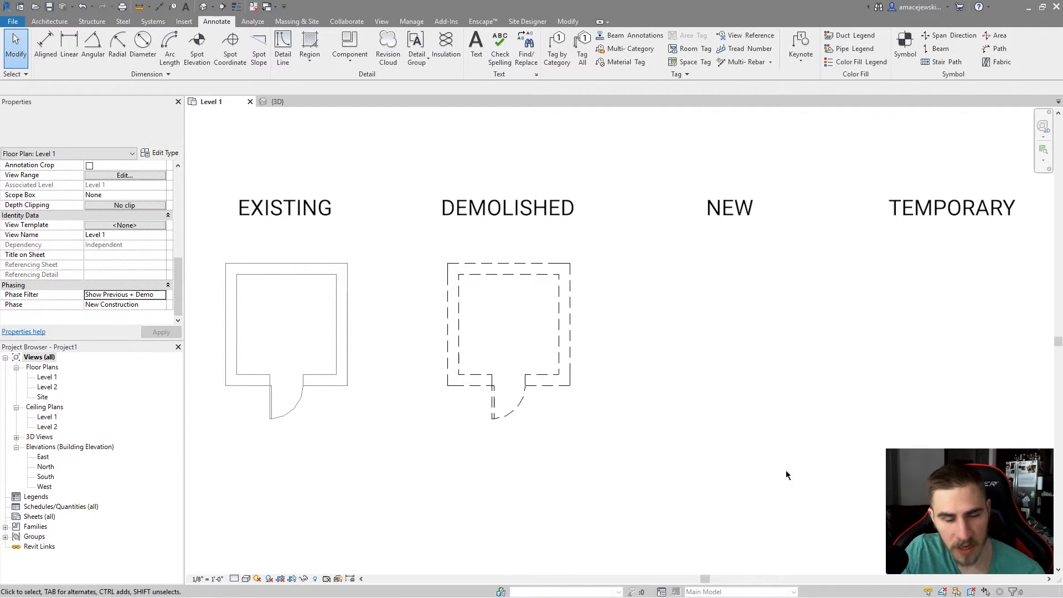
{"action": "mouse_move", "coordinate": [217, 214]}
{"action": "left_mouse_down"}
{"action": "mouse_move", "coordinate": [372, 524]}
{"action": "mouse_move", "coordinate": [230, 219]}
{"action": "mouse_move", "coordinate": [380, 434]}
{"action": "mouse_move", "coordinate": [357, 384]}
{"action": "mouse_move", "coordinate": [226, 222]}
{"action": "left_mouse_up"}
{"action": "left_click_drag", "start_coordinate": [215, 185], "coordinate": [301, 221]}
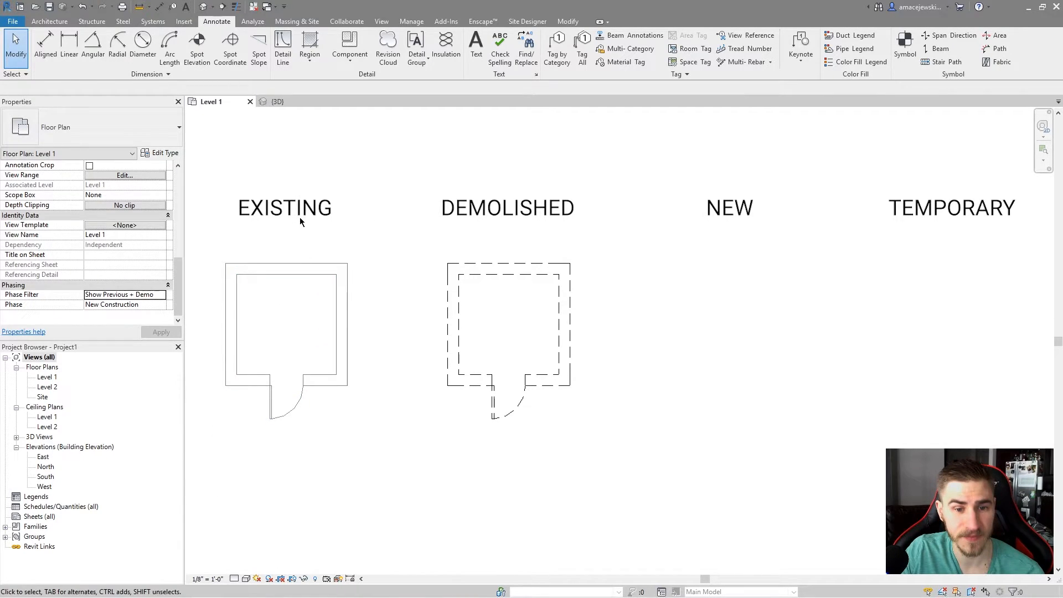
{"action": "left_click_drag", "start_coordinate": [428, 238], "coordinate": [443, 266]}
{"action": "left_click_drag", "start_coordinate": [408, 221], "coordinate": [607, 439]}
{"action": "left_click_drag", "start_coordinate": [844, 223], "coordinate": [1039, 510]}
{"action": "left_click_drag", "start_coordinate": [758, 218], "coordinate": [1035, 479]}
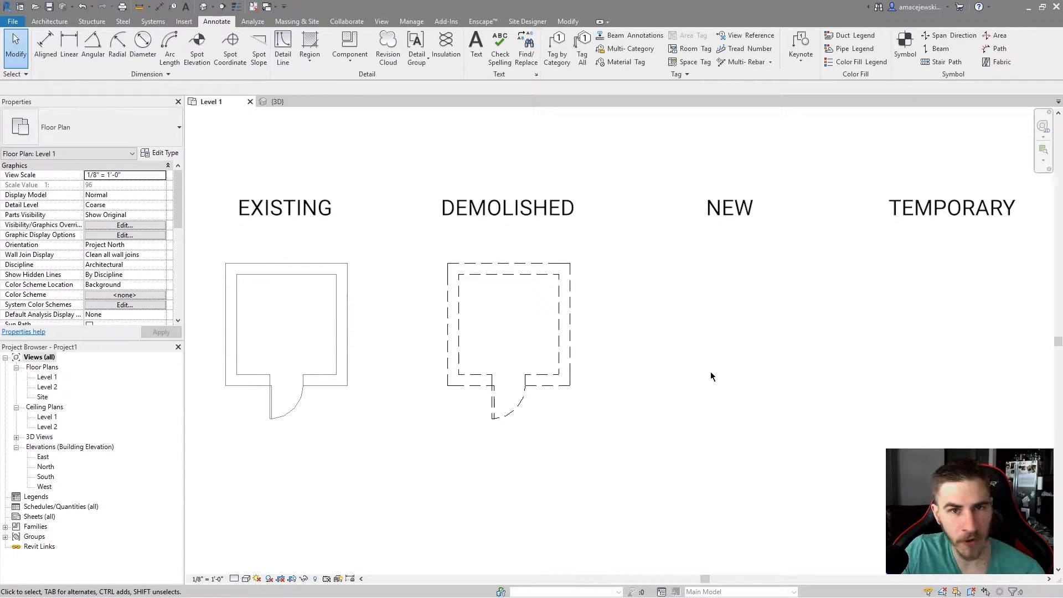
{"action": "left_click_drag", "start_coordinate": [743, 255], "coordinate": [970, 445]}
{"action": "scroll", "coordinate": [61, 258], "scroll_direction": "down", "scroll_amount": 5}
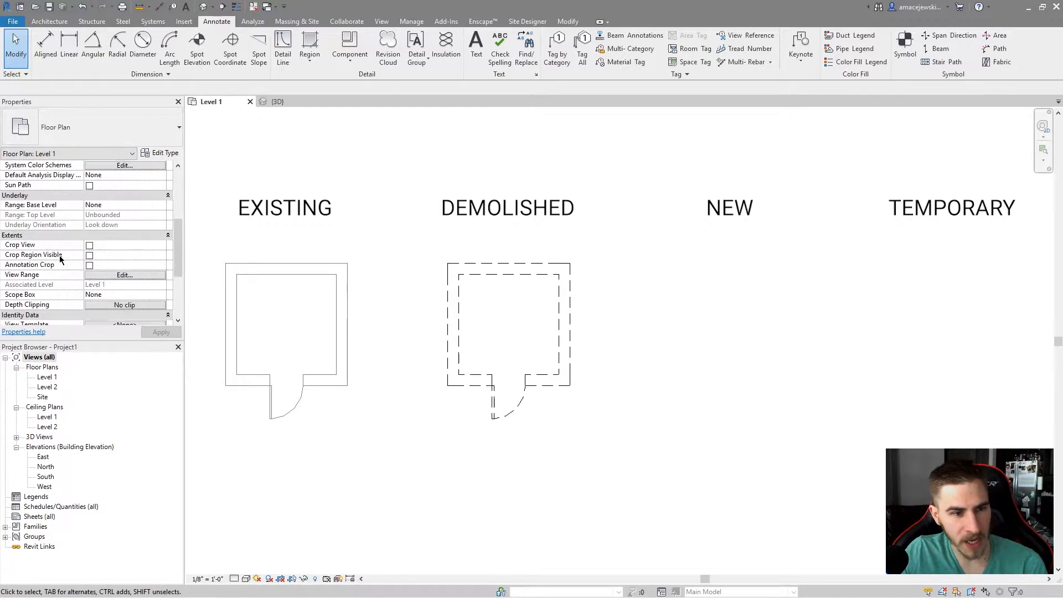
{"action": "scroll", "coordinate": [61, 259], "scroll_direction": "down", "scroll_amount": 3}
{"action": "scroll", "coordinate": [61, 234], "scroll_direction": "down", "scroll_amount": 3}
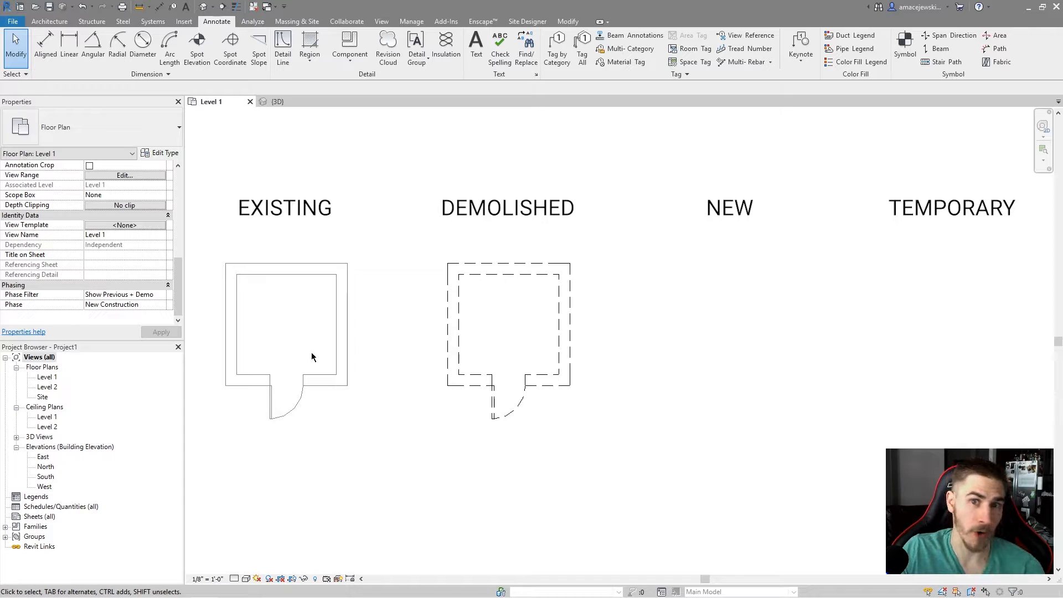
{"action": "left_click_drag", "start_coordinate": [873, 248], "coordinate": [1003, 496]}
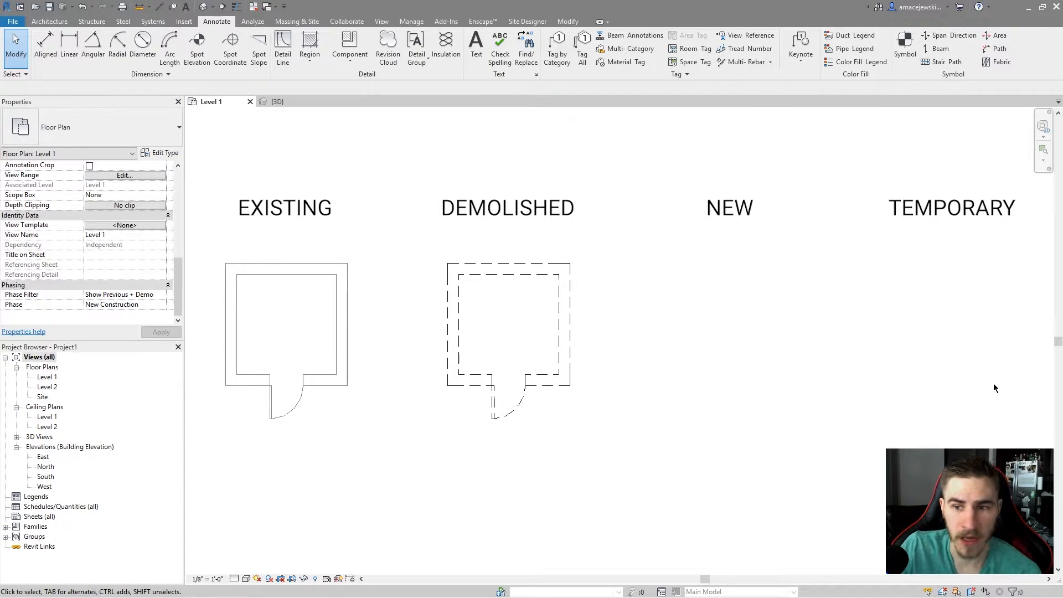
{"action": "left_click_drag", "start_coordinate": [839, 234], "coordinate": [1019, 484]}
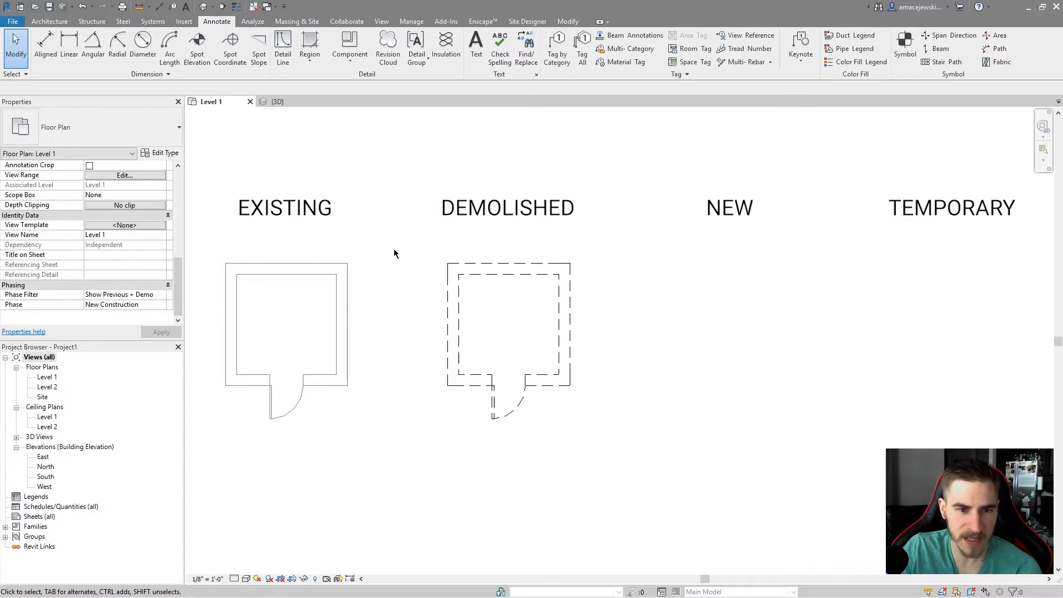
{"action": "left_click_drag", "start_coordinate": [209, 214], "coordinate": [366, 244]}
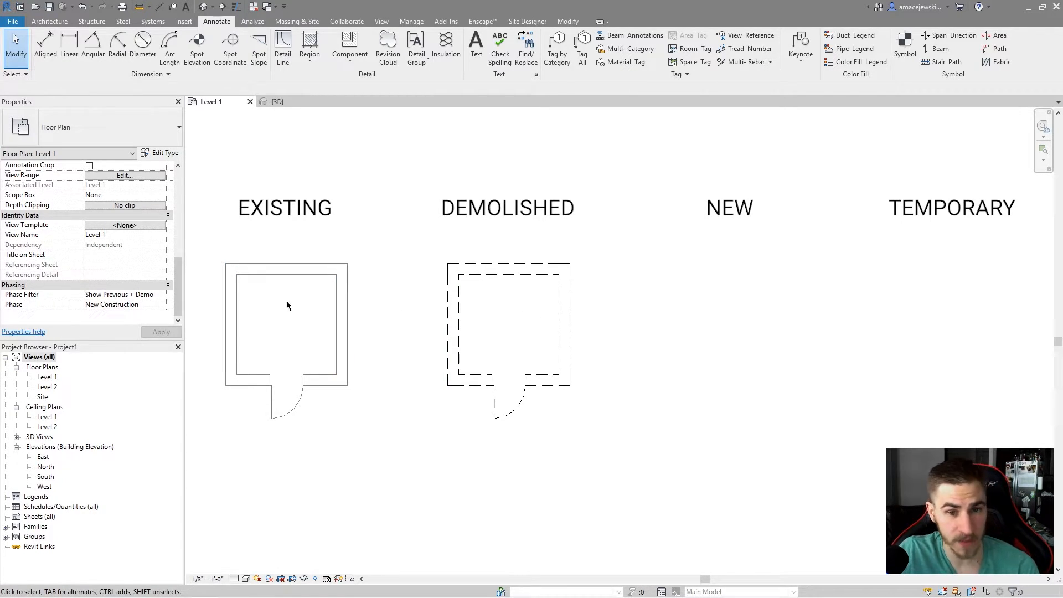
Set the floor plan view's Phase Filter to Show Previous + New.
{"action": "left_click", "coordinate": [160, 299]}
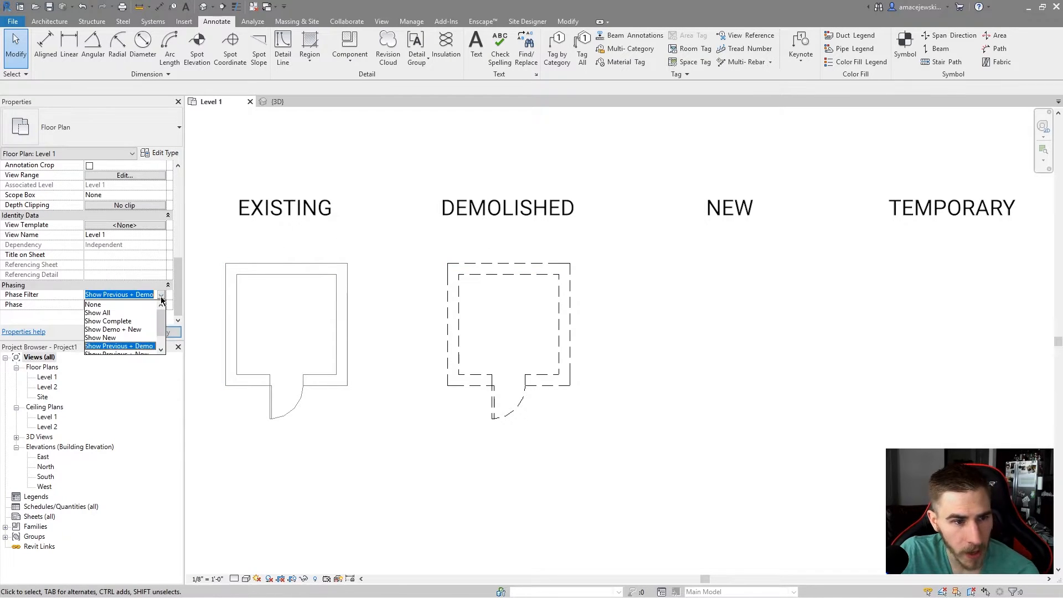
{"action": "scroll", "coordinate": [141, 311], "scroll_direction": "down", "scroll_amount": 1}
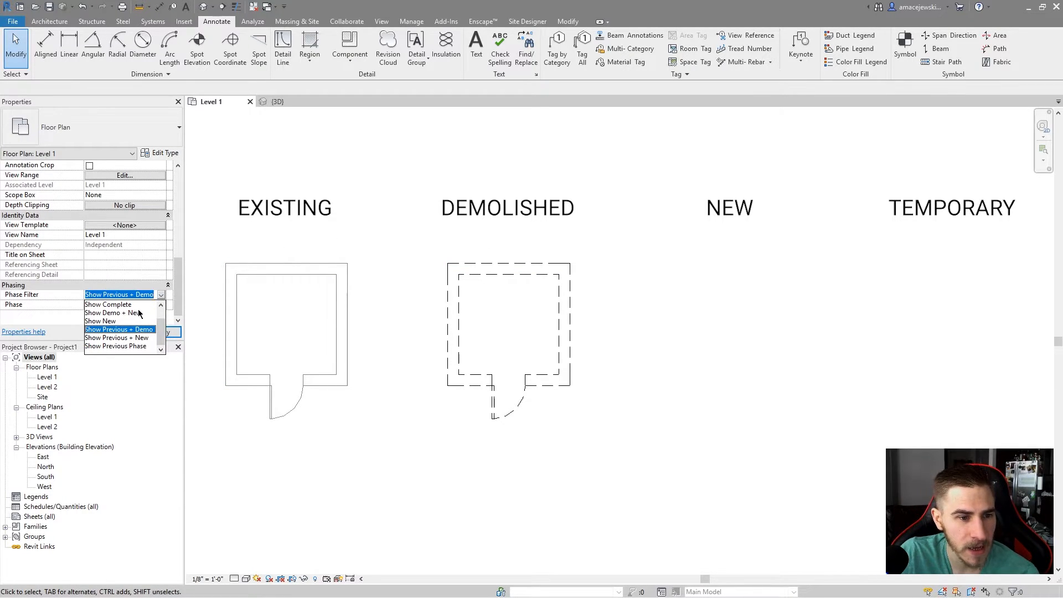
{"action": "left_click", "coordinate": [124, 338]}
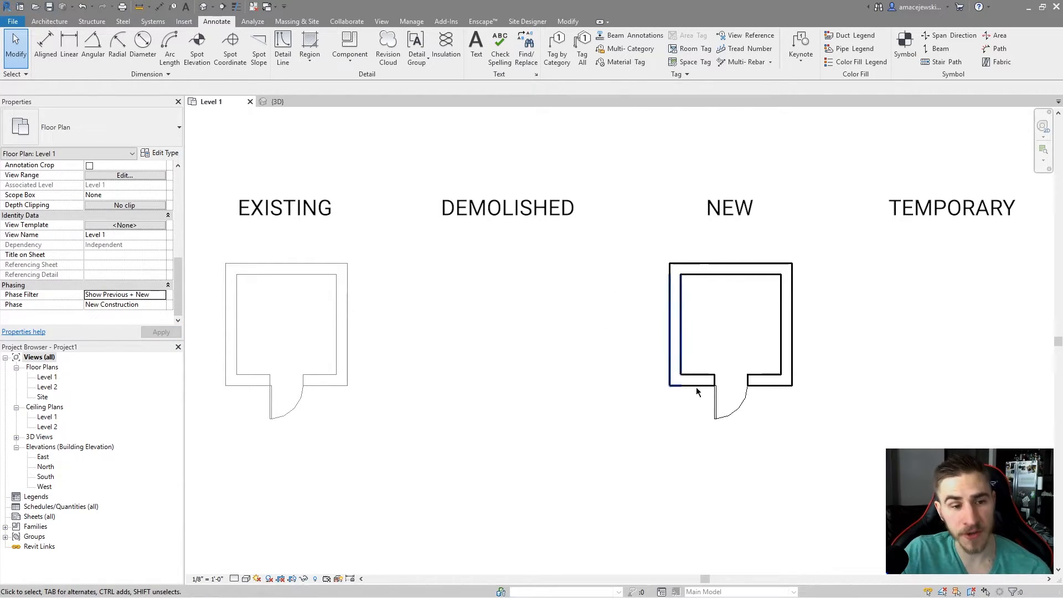
Window-select around the rooms to check which elements remain selectable with Show Previous + New.
{"action": "left_click_drag", "start_coordinate": [218, 234], "coordinate": [281, 227]}
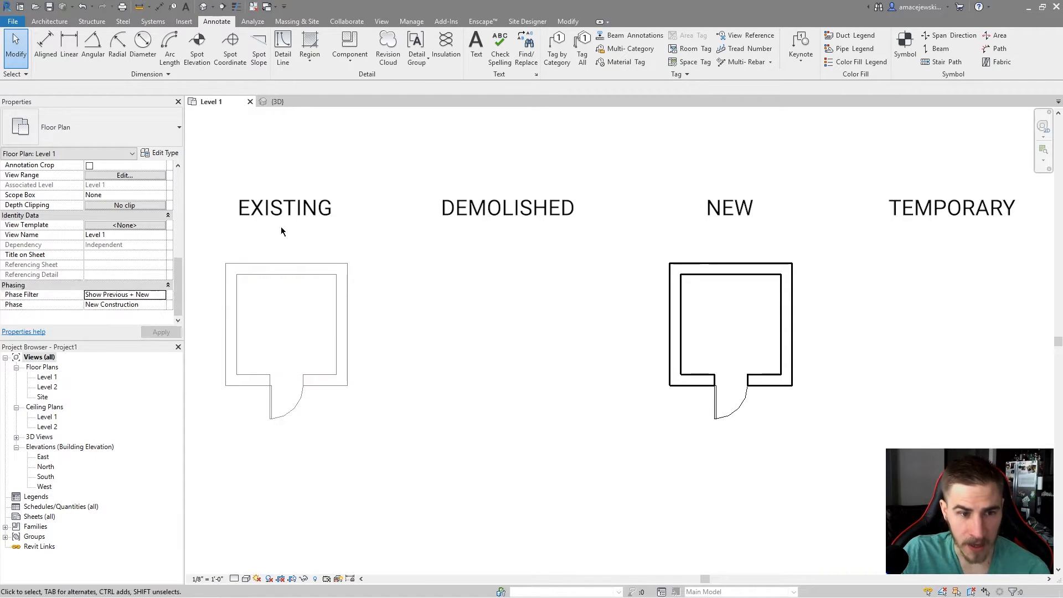
{"action": "left_click_drag", "start_coordinate": [382, 206], "coordinate": [609, 454]}
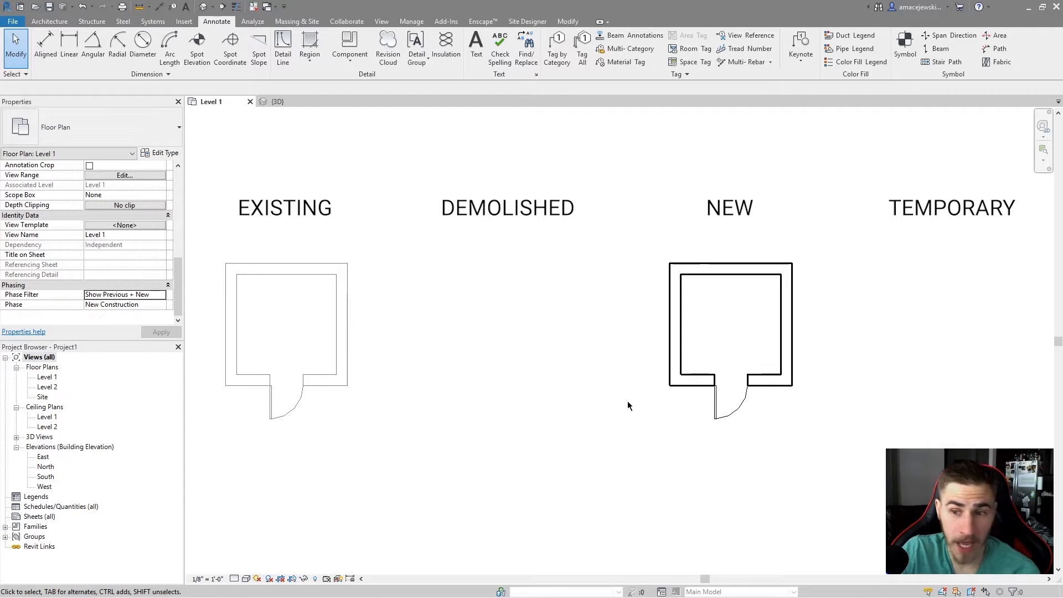
{"action": "left_click_drag", "start_coordinate": [852, 203], "coordinate": [1014, 515]}
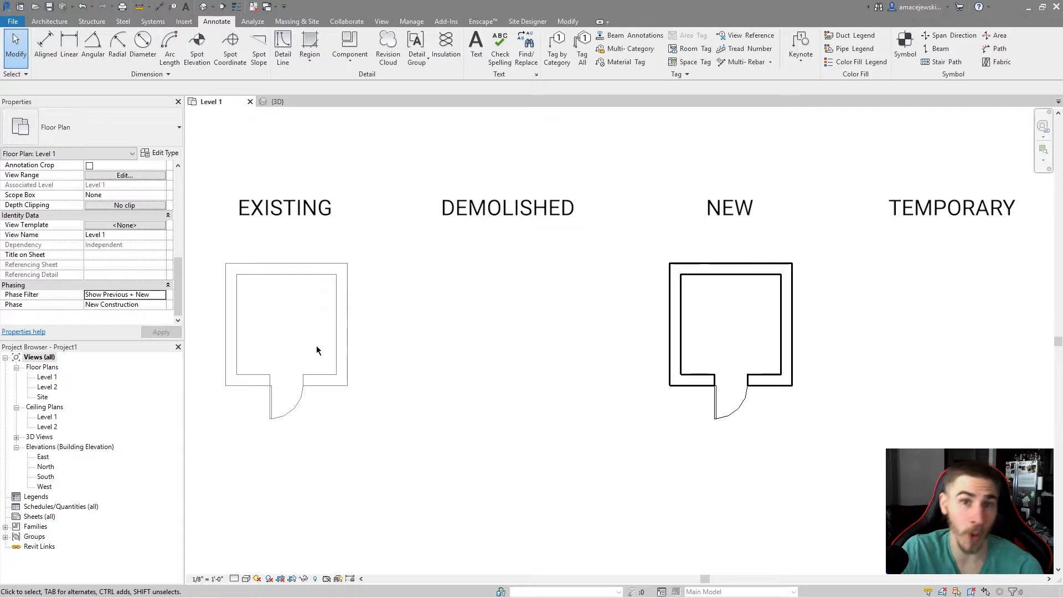
Set the floor plan view's Phase Filter to Show Previous Phase.
{"action": "left_click", "coordinate": [162, 296]}
{"action": "scroll", "coordinate": [141, 310], "scroll_direction": "down", "scroll_amount": 1}
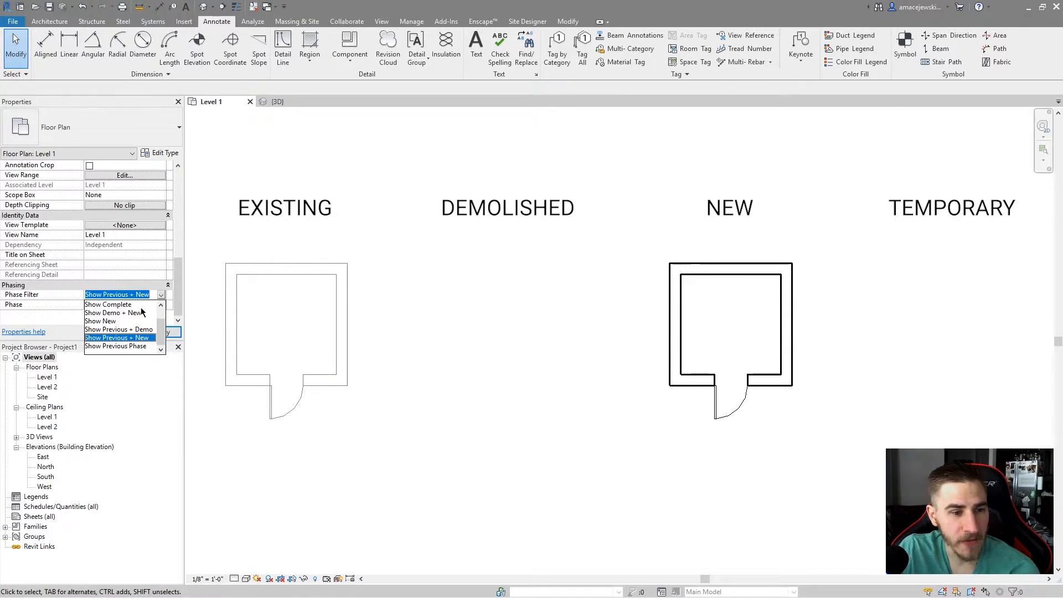
{"action": "left_click", "coordinate": [115, 347]}
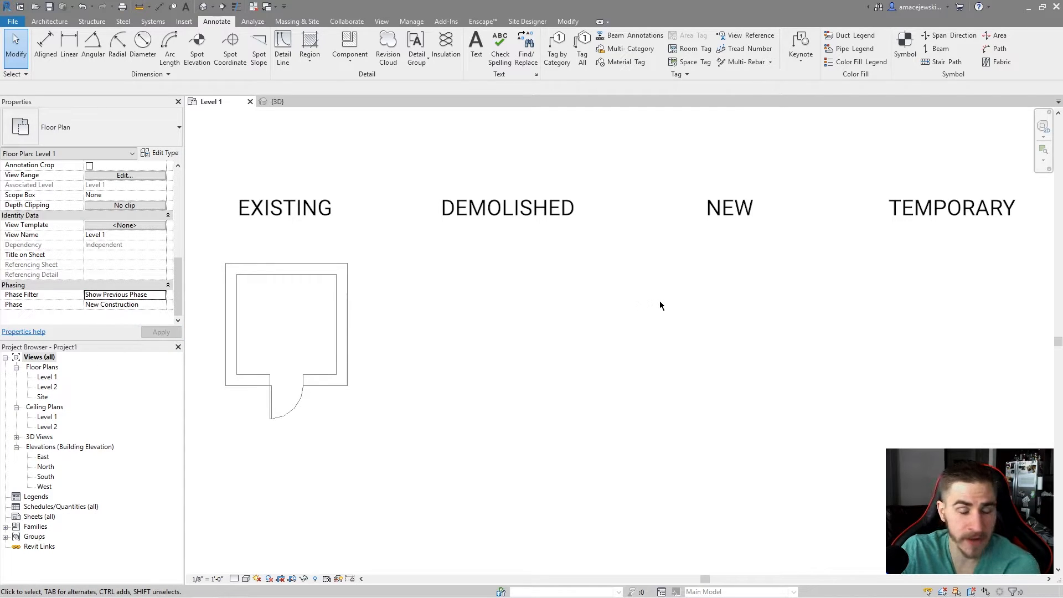
Window-select around the rooms to check which elements remain selectable with Show Previous Phase.
{"action": "mouse_move", "coordinate": [219, 253]}
{"action": "left_mouse_down"}
{"action": "mouse_move", "coordinate": [397, 455]}
{"action": "mouse_move", "coordinate": [423, 456]}
{"action": "left_mouse_up"}
{"action": "left_click", "coordinate": [408, 320]}
{"action": "left_click_drag", "start_coordinate": [392, 231], "coordinate": [1035, 469]}
{"action": "left_click_drag", "start_coordinate": [194, 252], "coordinate": [407, 424]}
{"action": "left_click", "coordinate": [395, 381]}
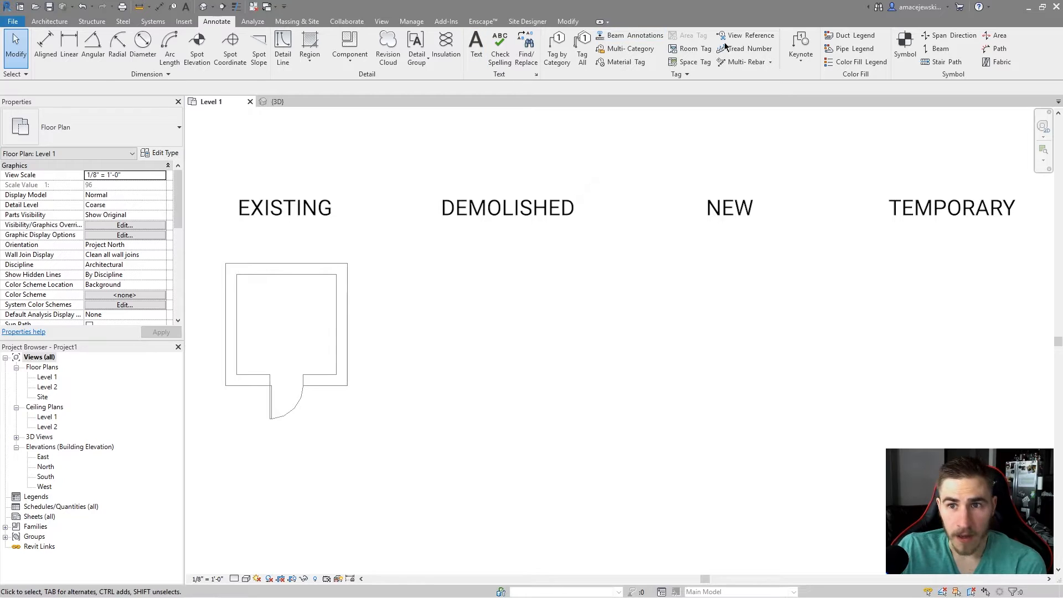
Open the Phasing settings, review the Phase Filters table, and cancel the dialog.
{"action": "left_click", "coordinate": [411, 21]}
{"action": "left_click", "coordinate": [815, 51]}
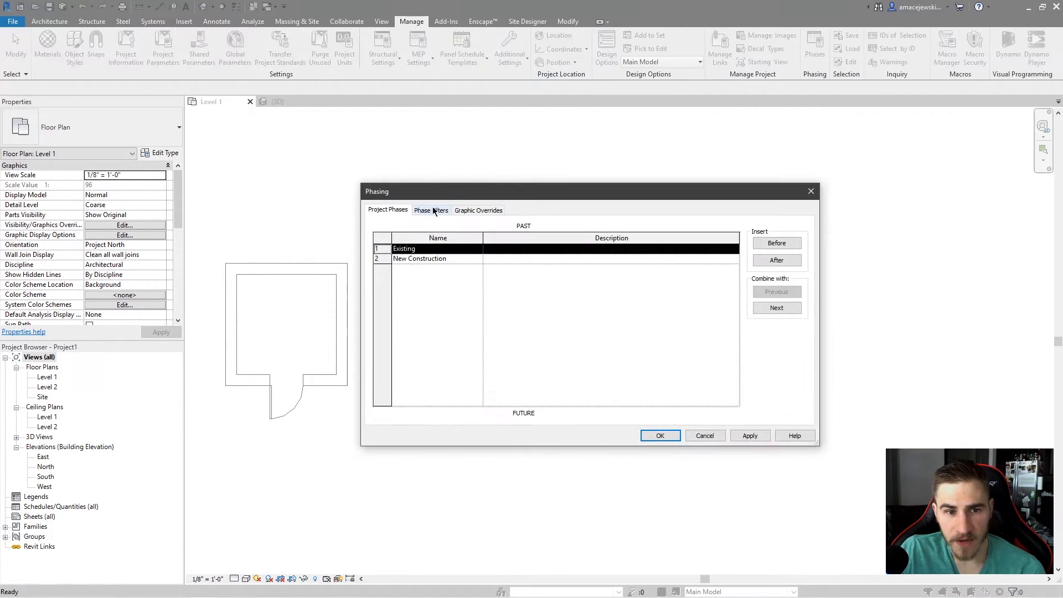
{"action": "left_click", "coordinate": [432, 211]}
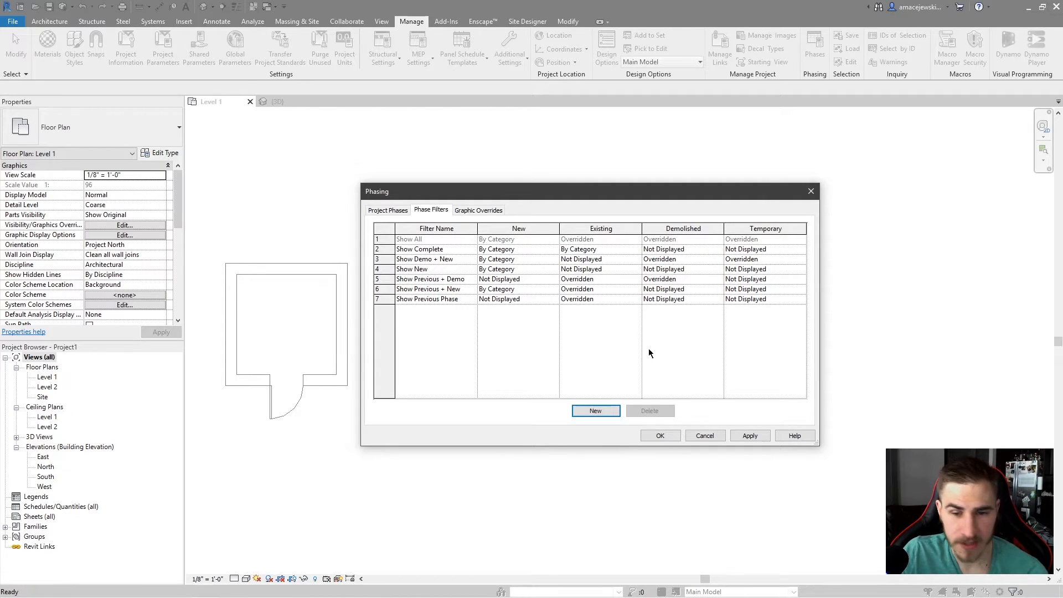
{"action": "left_click", "coordinate": [705, 436]}
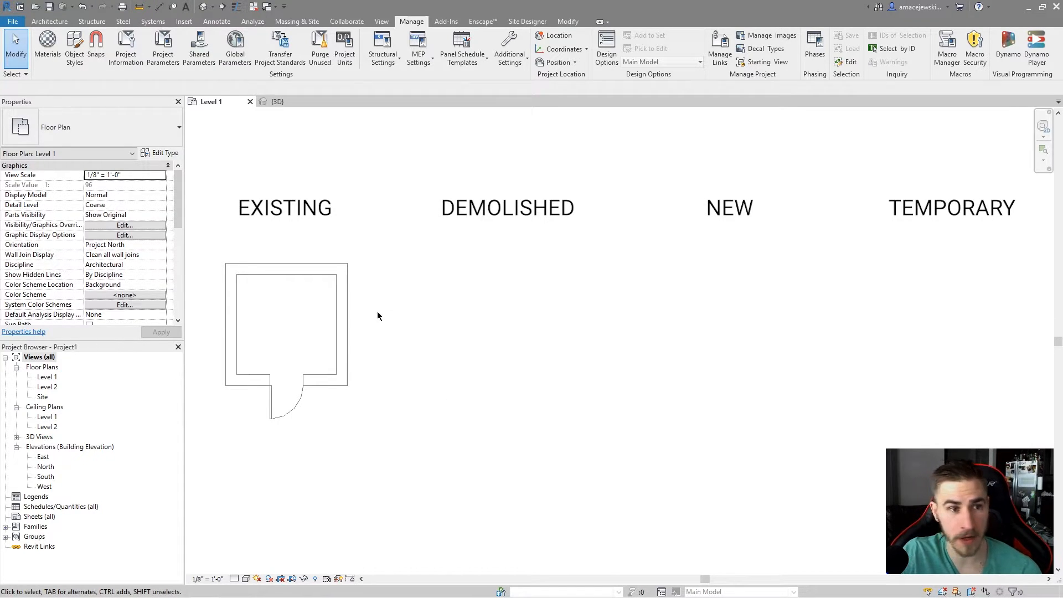
Set the floor plan view's Phase Filter to None.
{"action": "scroll", "coordinate": [70, 249], "scroll_direction": "down", "scroll_amount": 5}
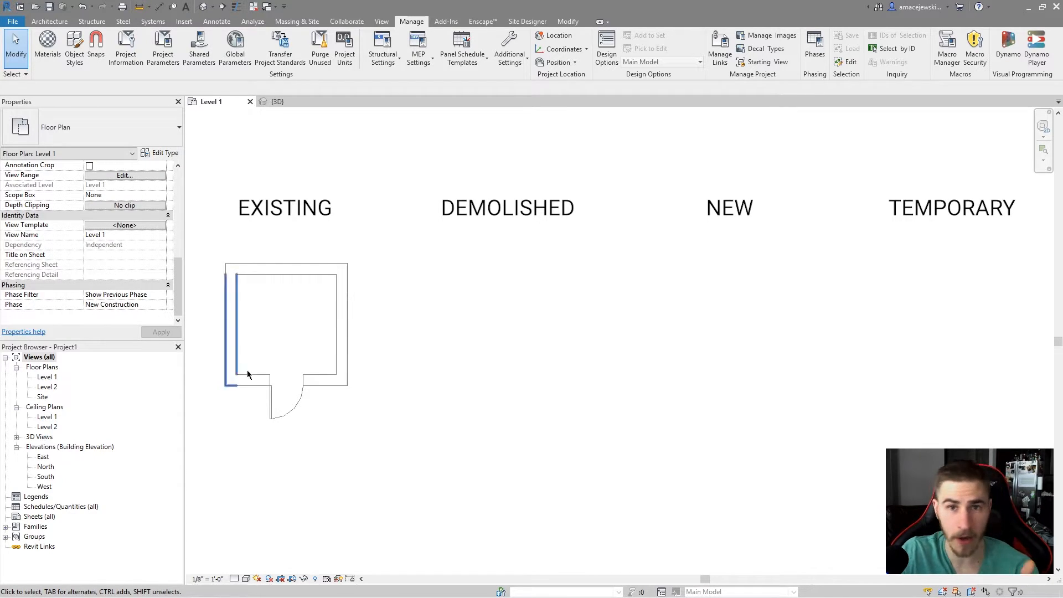
{"action": "left_click", "coordinate": [160, 296]}
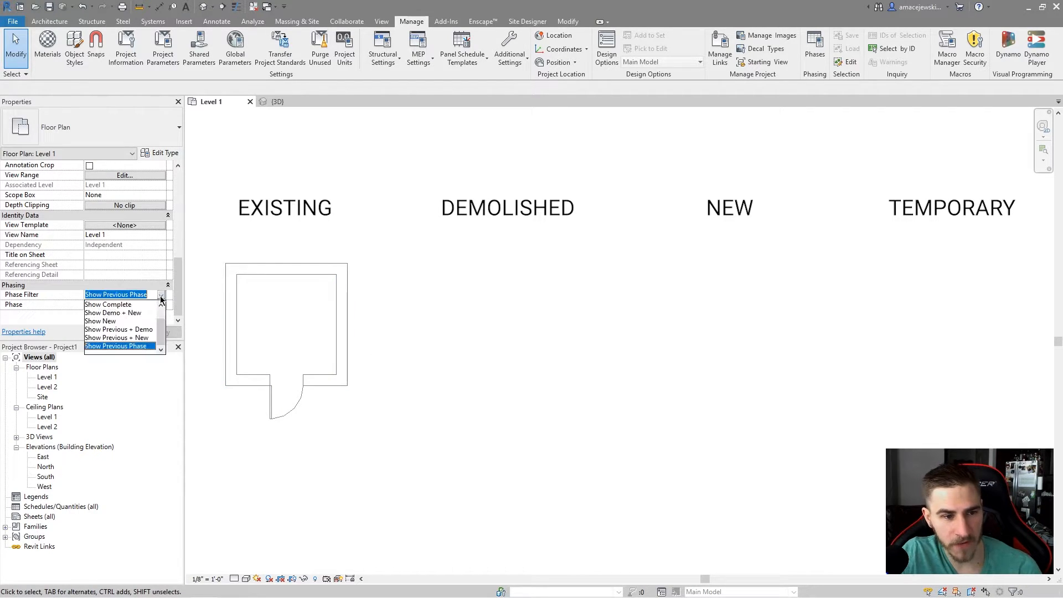
{"action": "scroll", "coordinate": [134, 318], "scroll_direction": "up", "scroll_amount": 1}
{"action": "left_click", "coordinate": [100, 307]}
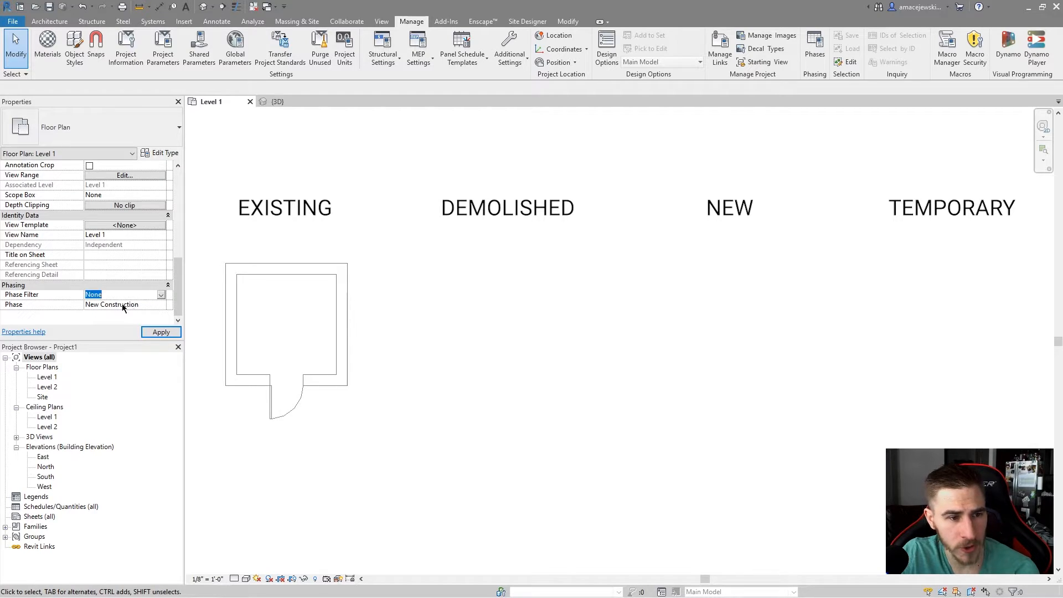
{"action": "left_click", "coordinate": [161, 295]}
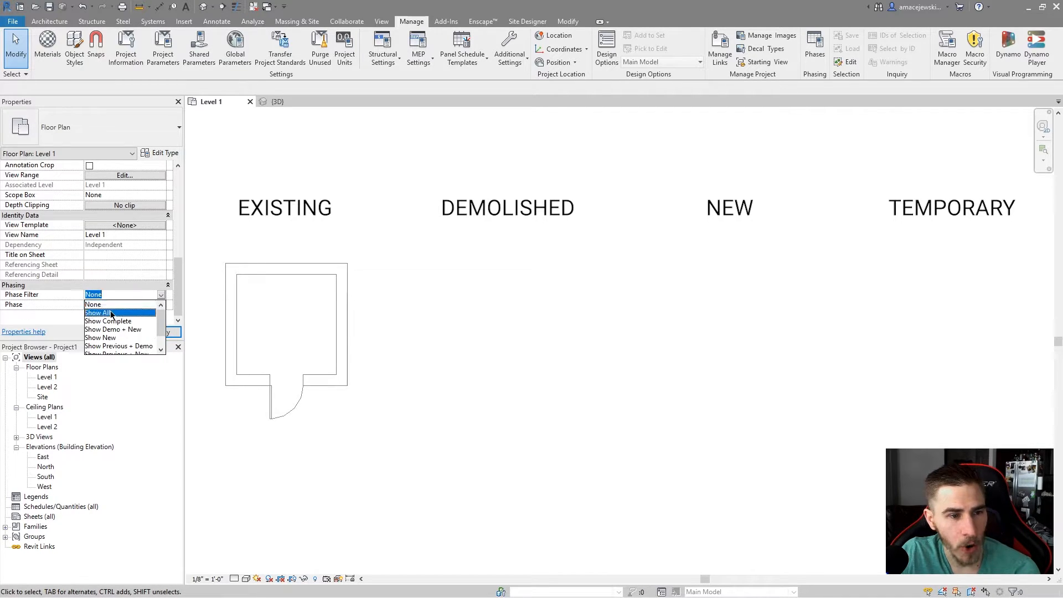
{"action": "left_click", "coordinate": [111, 313]}
{"action": "left_click", "coordinate": [161, 298]}
{"action": "left_click", "coordinate": [100, 304]}
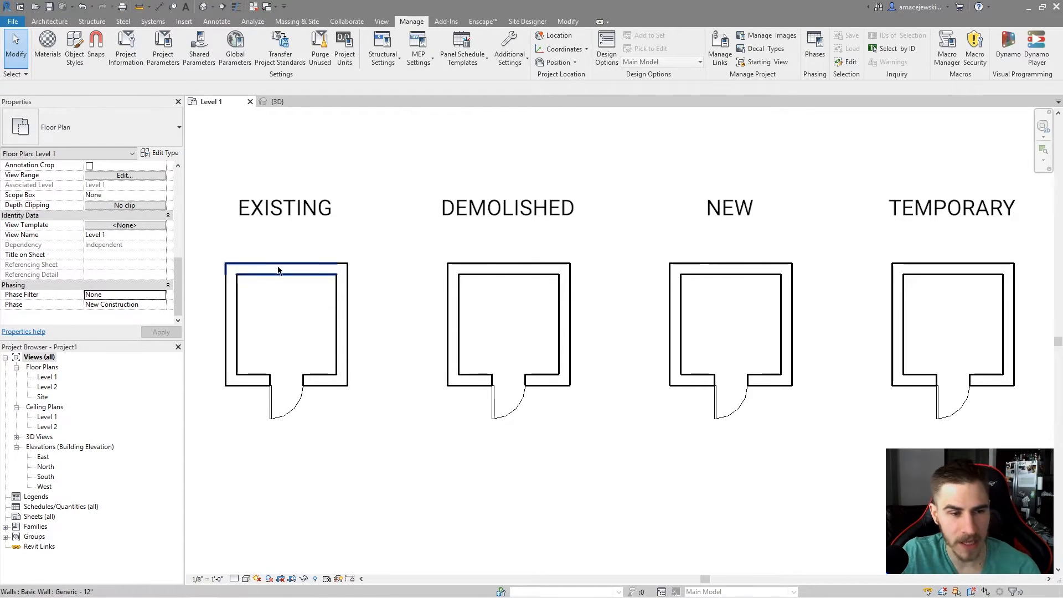
Set the floor plan view's Phase Filter to Show All.
{"action": "left_click", "coordinate": [124, 295]}
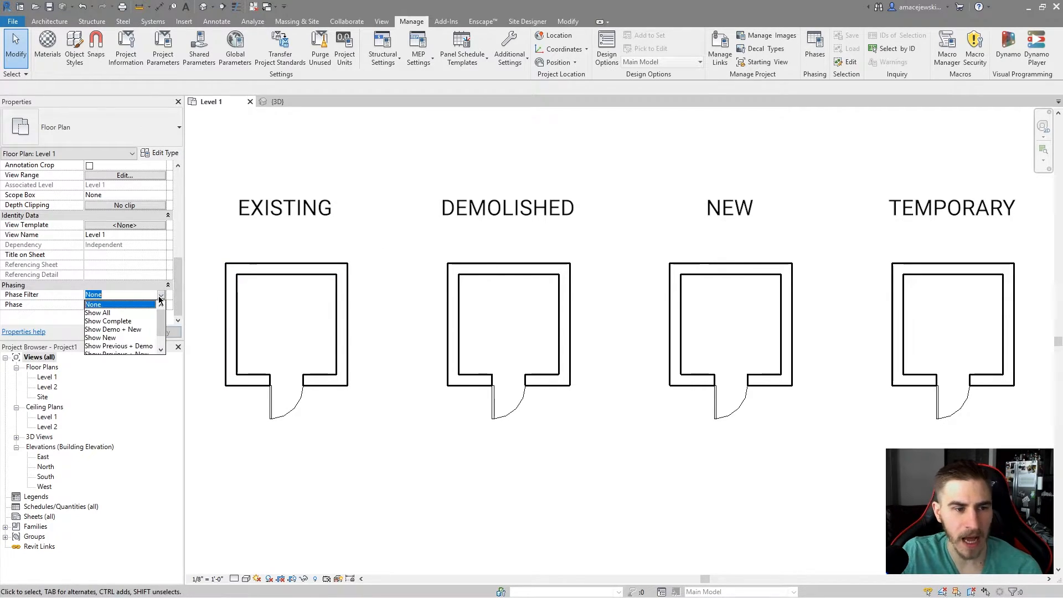
{"action": "left_click", "coordinate": [111, 313]}
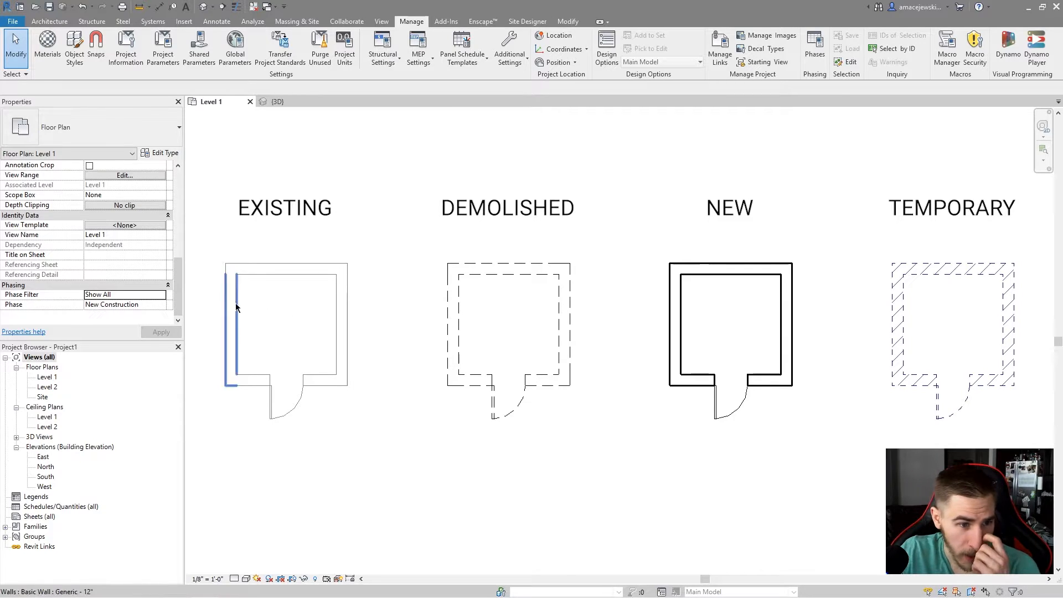
Set the floor plan view's Phase to Existing.
{"action": "left_click", "coordinate": [158, 305]}
{"action": "left_click", "coordinate": [160, 305]}
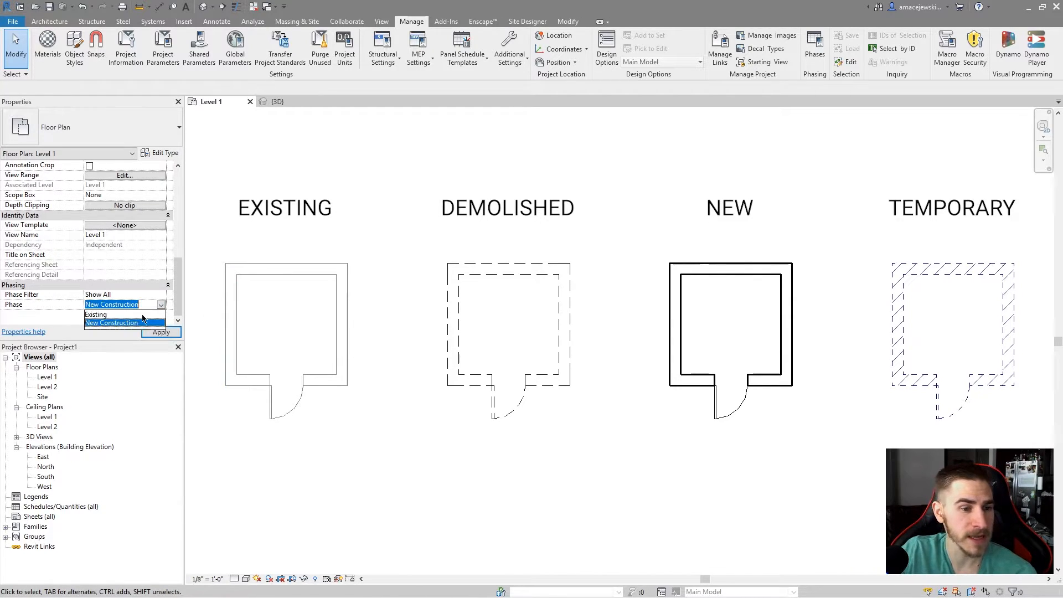
{"action": "left_click", "coordinate": [111, 316]}
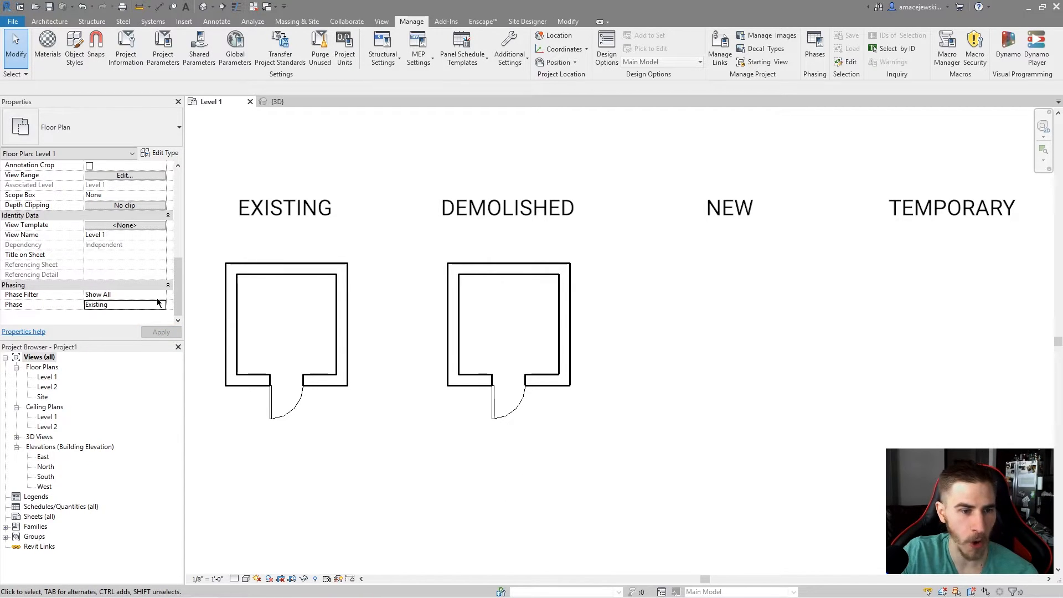
Select the existing and demolished rooms' walls and door to inspect their Phase Created and Phase Demolished.
{"action": "left_click_drag", "start_coordinate": [194, 228], "coordinate": [405, 473]}
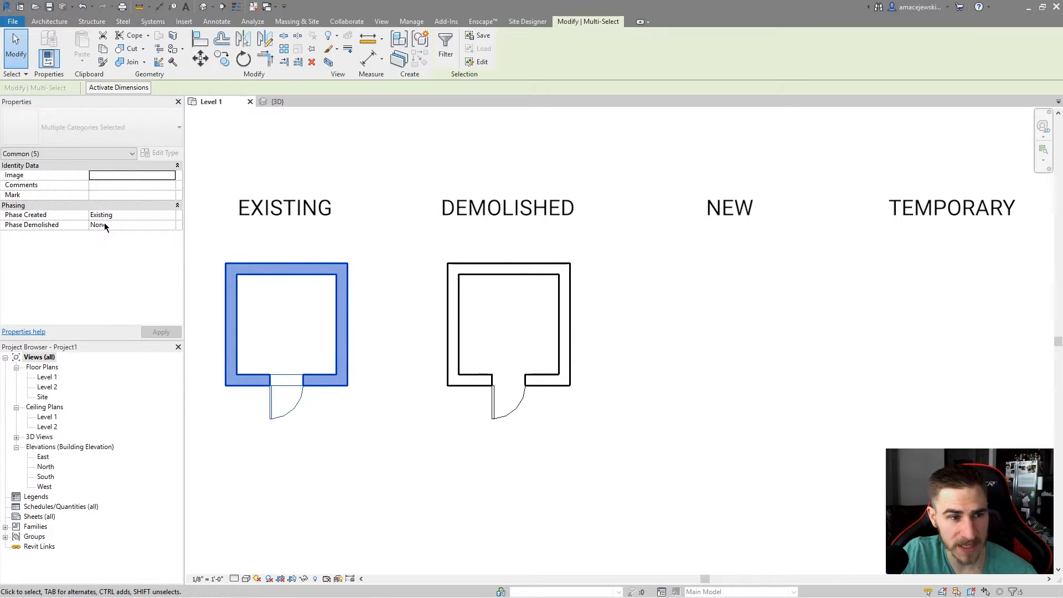
{"action": "left_click", "coordinate": [360, 212]}
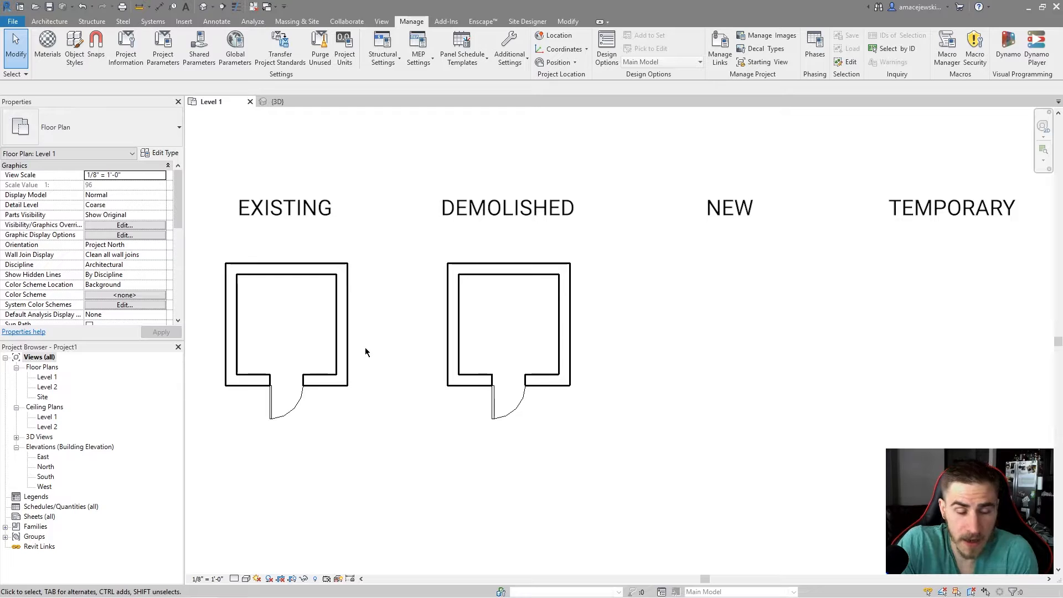
{"action": "left_click_drag", "start_coordinate": [218, 241], "coordinate": [282, 242]}
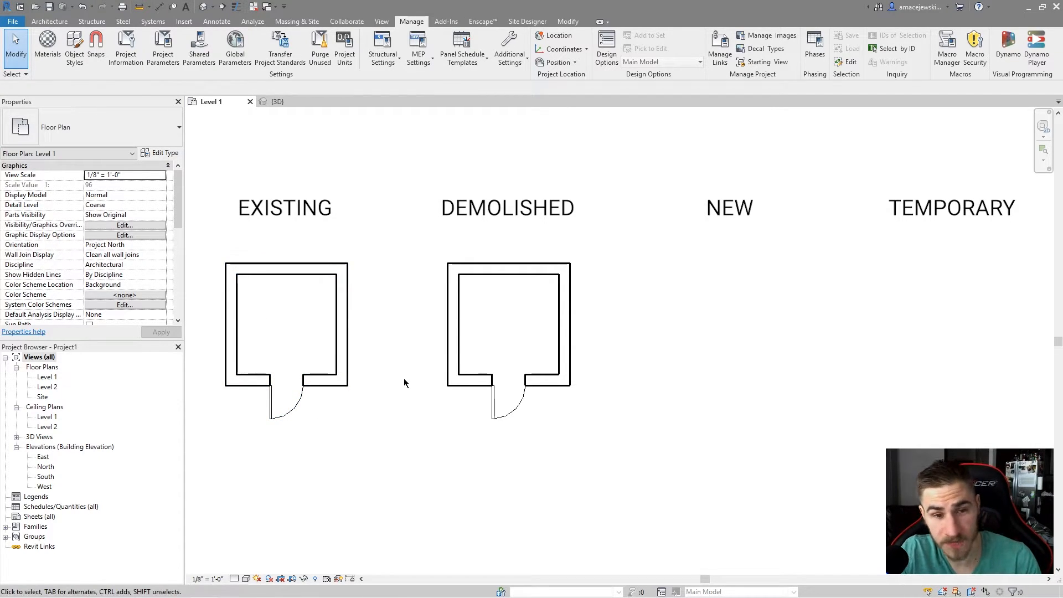
{"action": "left_click_drag", "start_coordinate": [412, 213], "coordinate": [624, 419]}
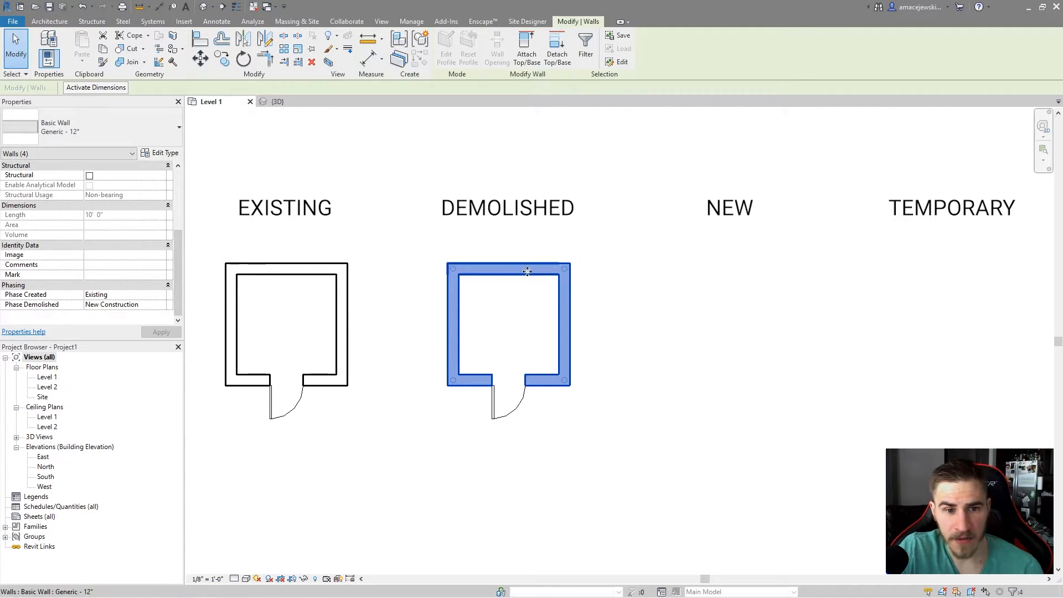
{"action": "left_click", "coordinate": [533, 326]}
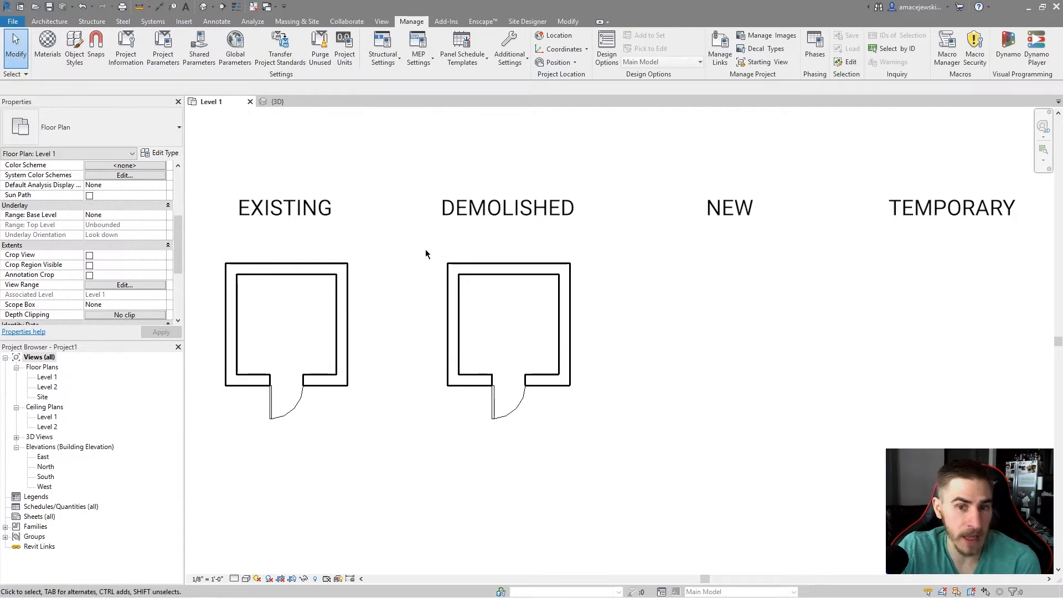
Set the floor plan view's Phase Filter to Show Complete.
{"action": "left_click_drag", "start_coordinate": [397, 246], "coordinate": [443, 236]}
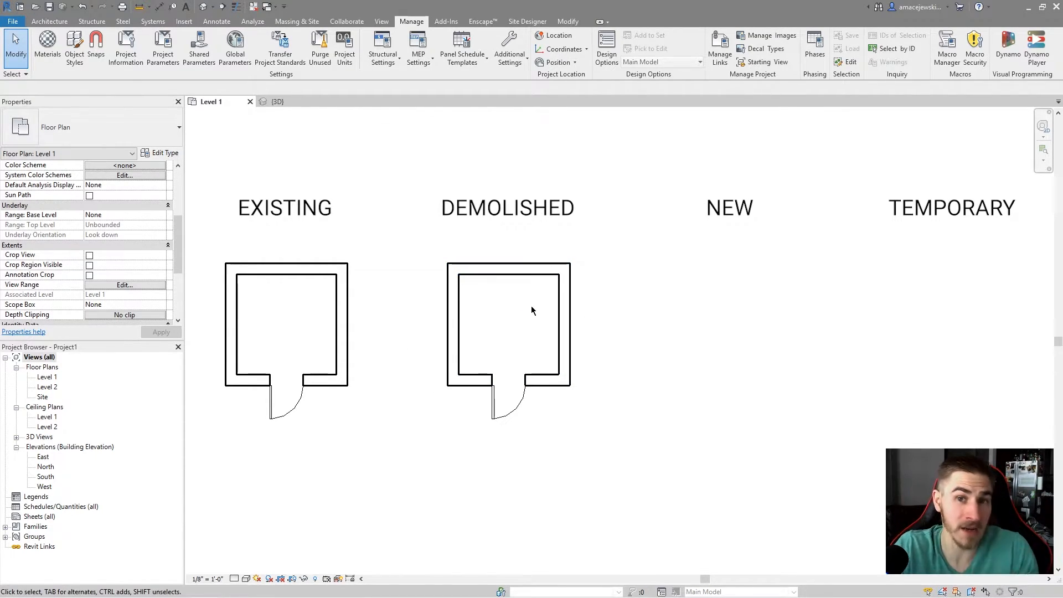
{"action": "scroll", "coordinate": [97, 266], "scroll_direction": "down", "scroll_amount": 4}
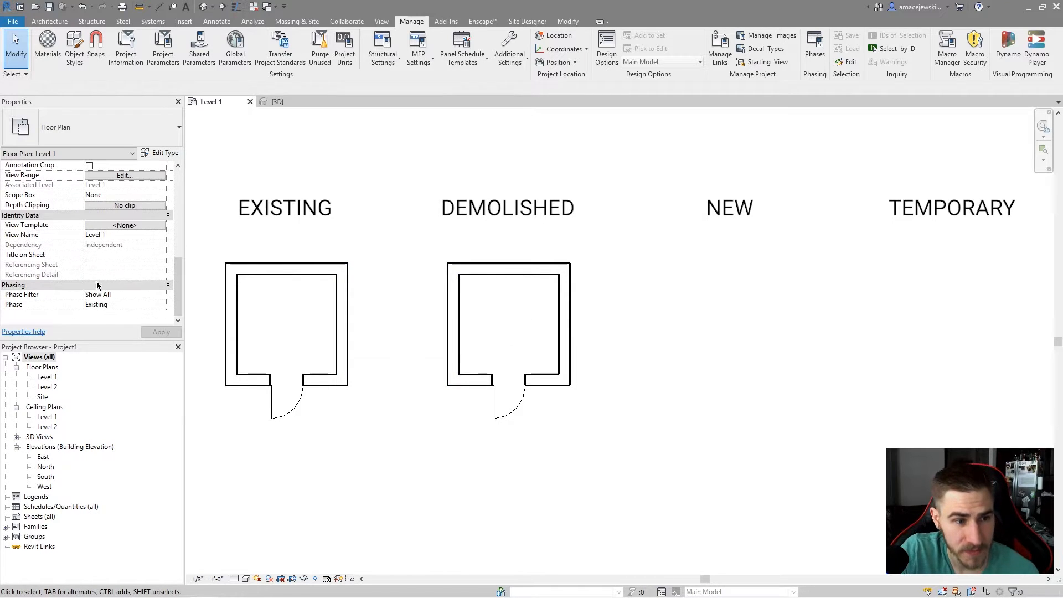
{"action": "left_click", "coordinate": [138, 295]}
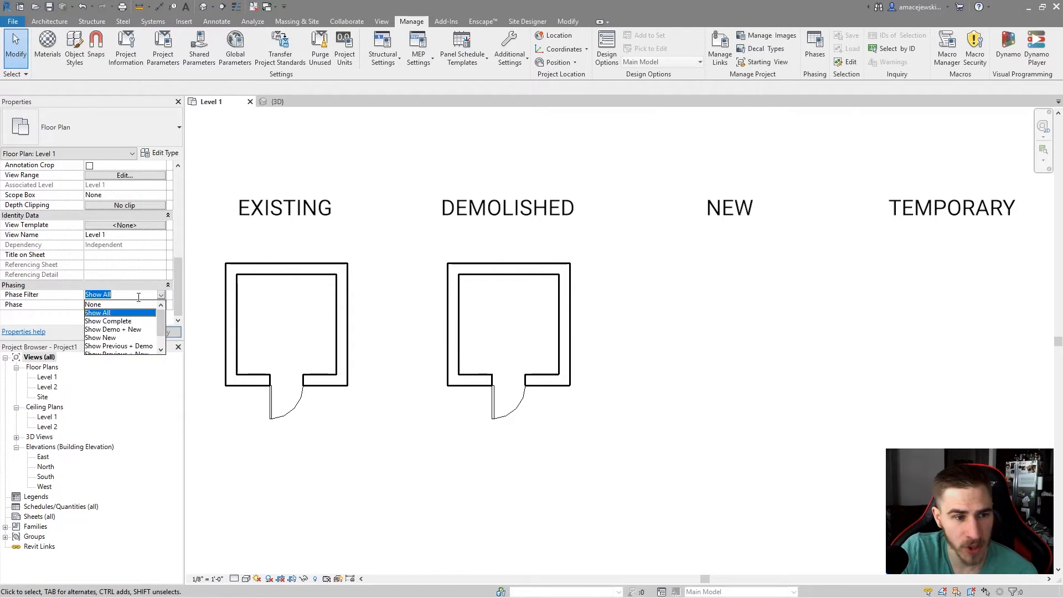
{"action": "left_click", "coordinate": [117, 321]}
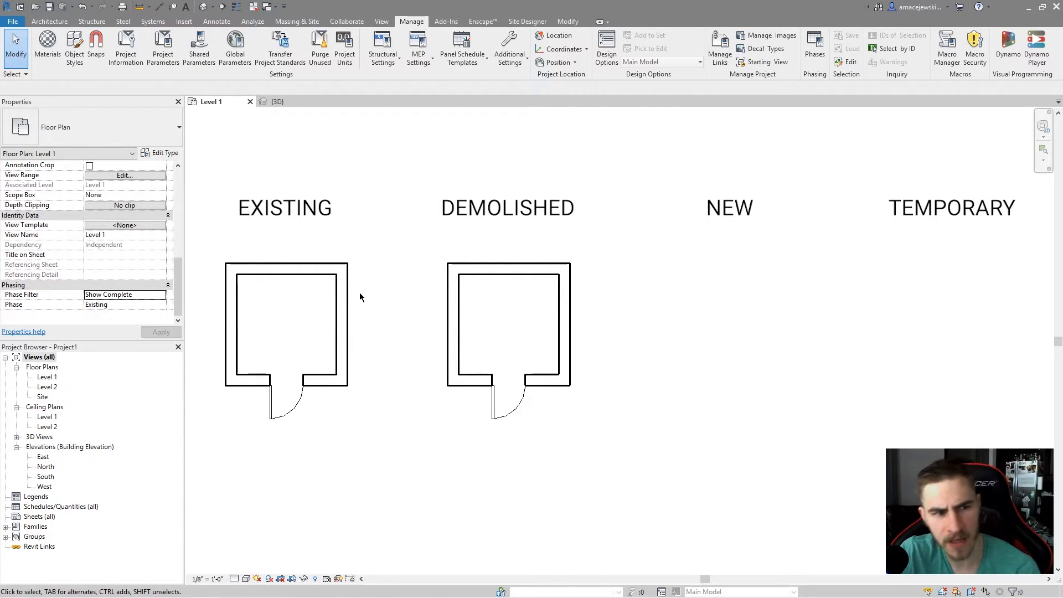
Set the floor plan view's Phase Filter to Show Demo + New.
{"action": "left_click", "coordinate": [159, 294]}
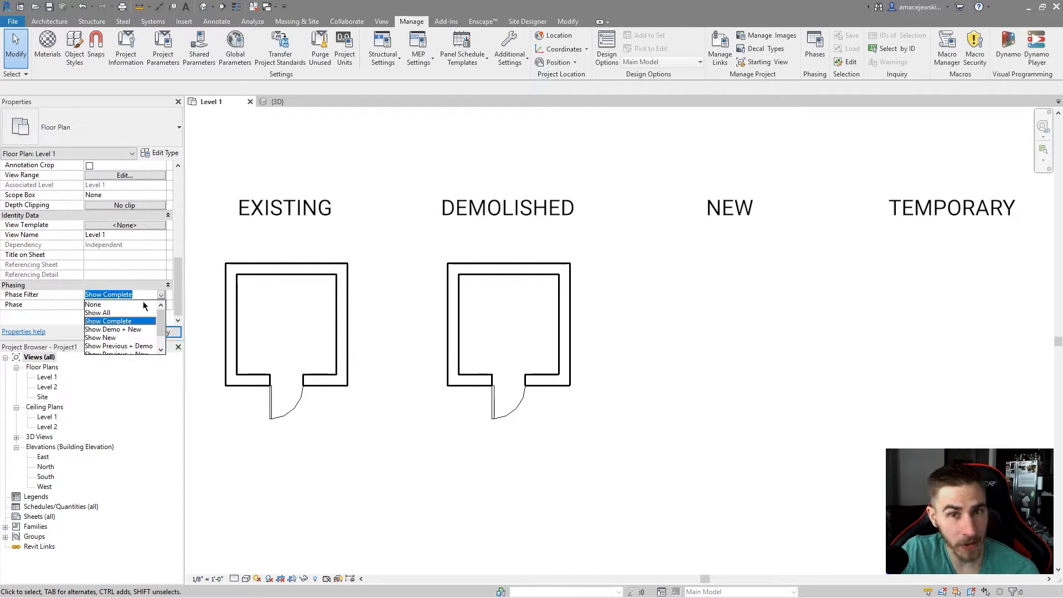
{"action": "left_click", "coordinate": [124, 329]}
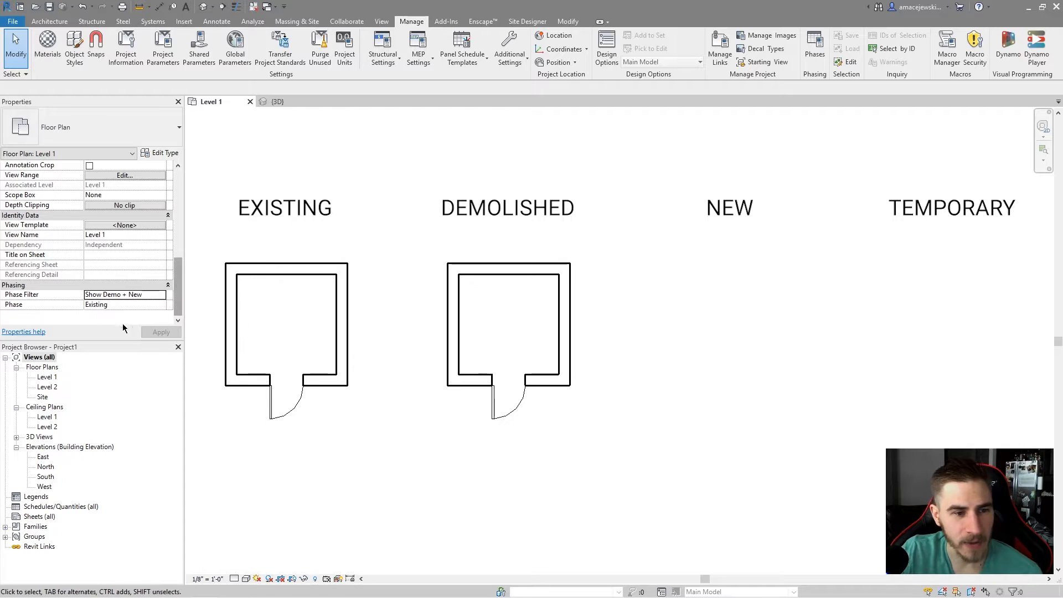
{"action": "mouse_move", "coordinate": [407, 258]}
{"action": "left_mouse_down"}
{"action": "mouse_move", "coordinate": [602, 449]}
{"action": "mouse_move", "coordinate": [407, 274]}
{"action": "left_mouse_up"}
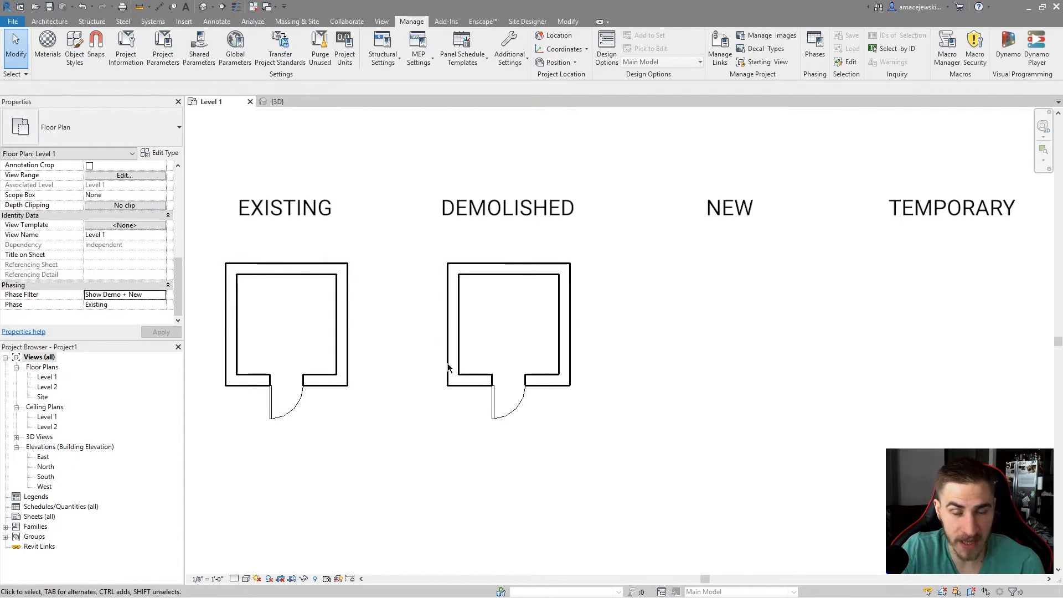
Set the floor plan view's Phase Filter to Show New, then to Show Previous + Demo.
{"action": "left_click", "coordinate": [153, 295]}
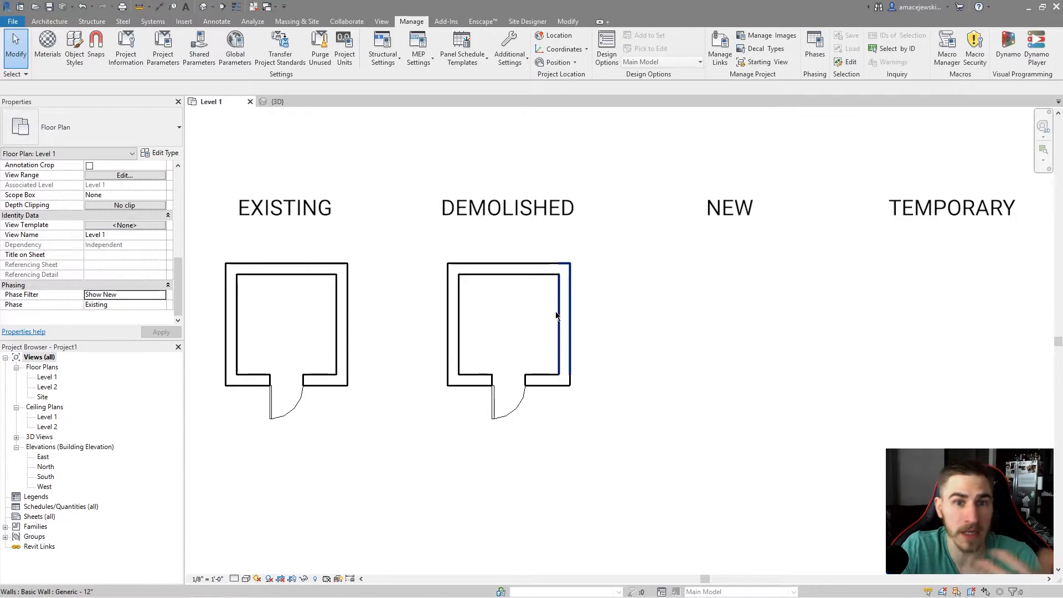
{"action": "left_click", "coordinate": [160, 298]}
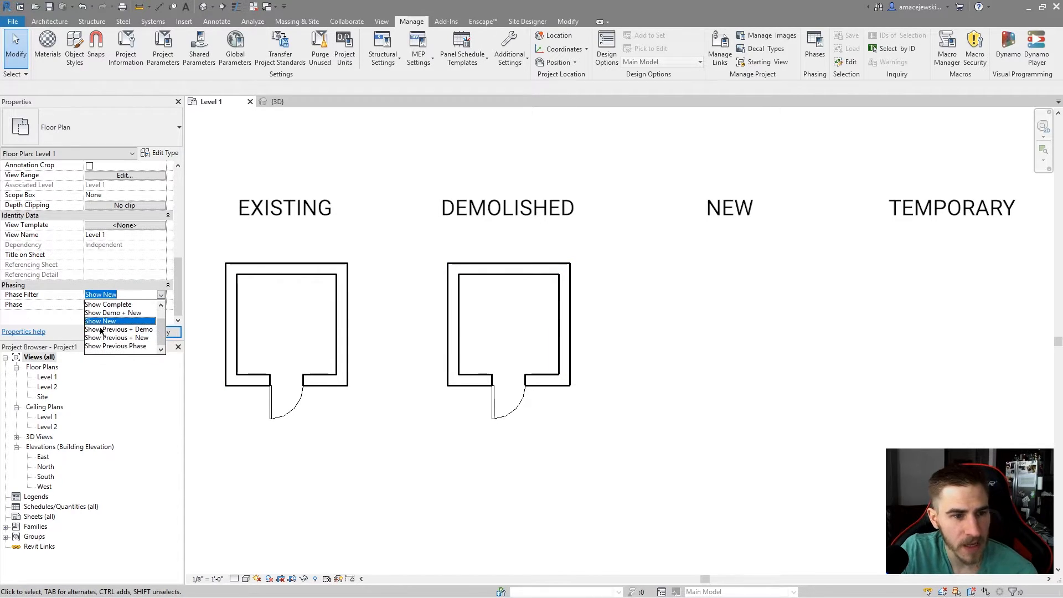
{"action": "left_click", "coordinate": [114, 331]}
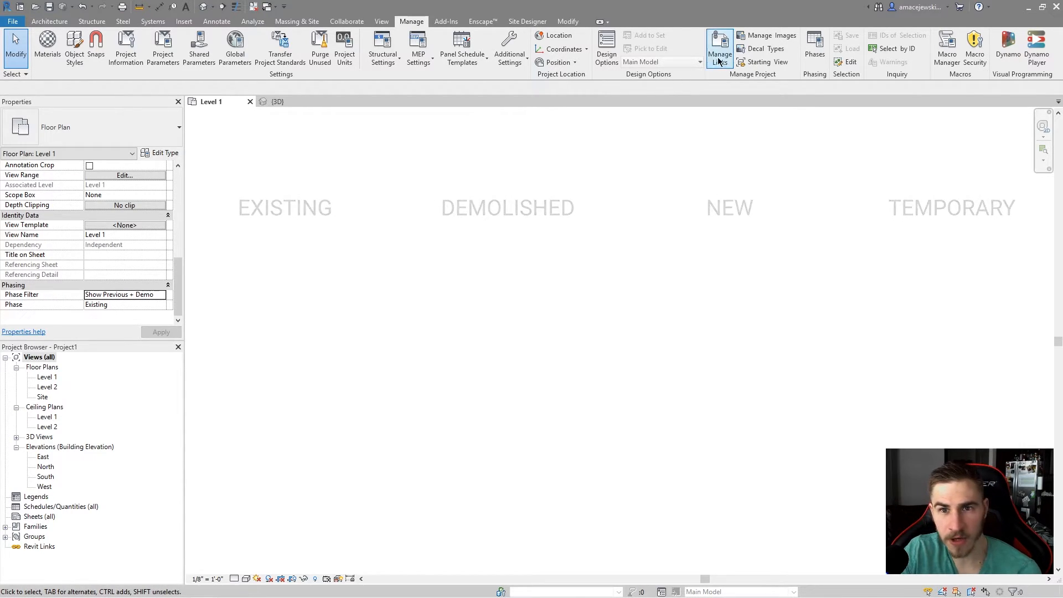
Open the Phasing dialog to review the project phases, then cancel it.
{"action": "left_click", "coordinate": [815, 46]}
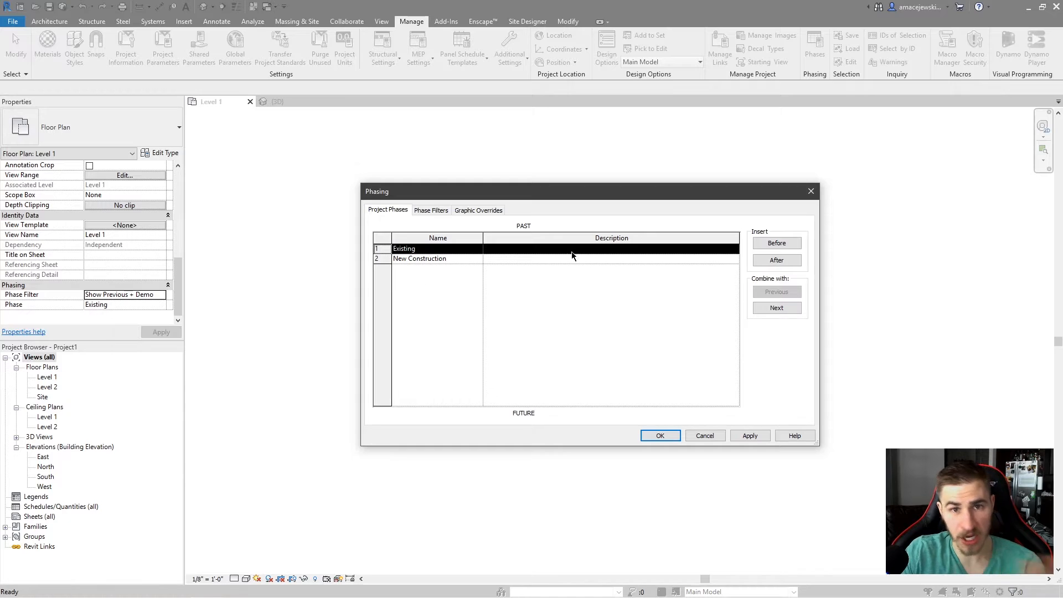
{"action": "left_click", "coordinate": [702, 436]}
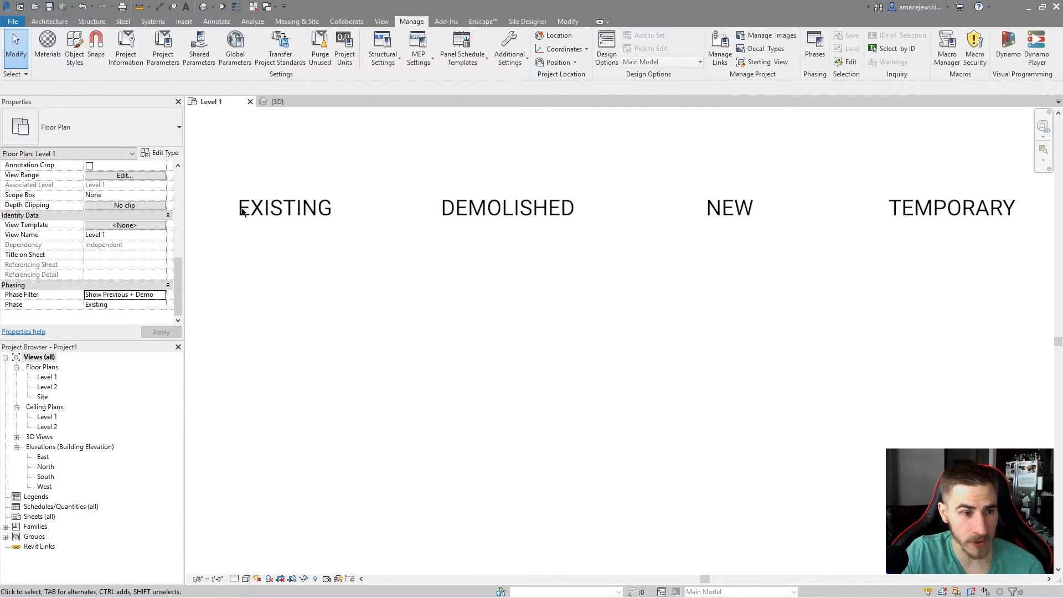
{"action": "left_click_drag", "start_coordinate": [228, 199], "coordinate": [864, 450]}
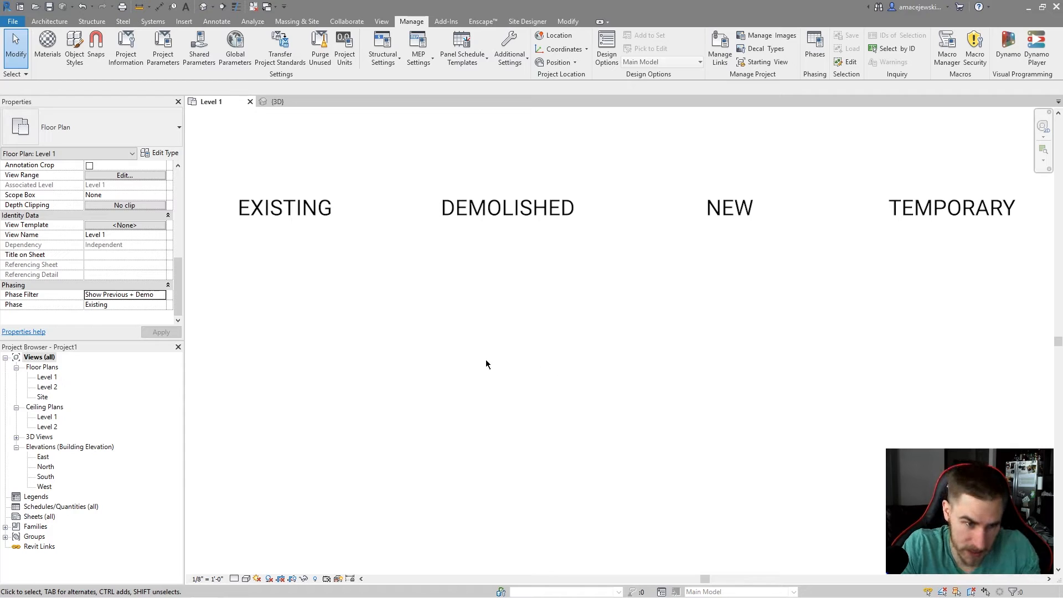
Set the floor plan view's Phase Filter to Show Previous + New.
{"action": "left_click", "coordinate": [165, 295]}
{"action": "scroll", "coordinate": [130, 320], "scroll_direction": "down", "scroll_amount": 1}
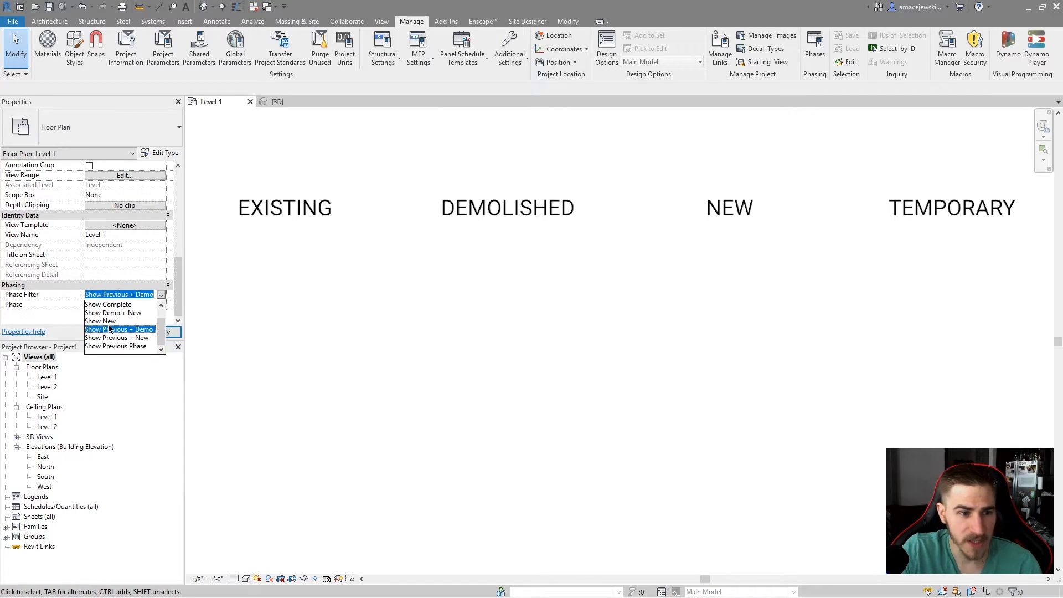
{"action": "left_click", "coordinate": [105, 338]}
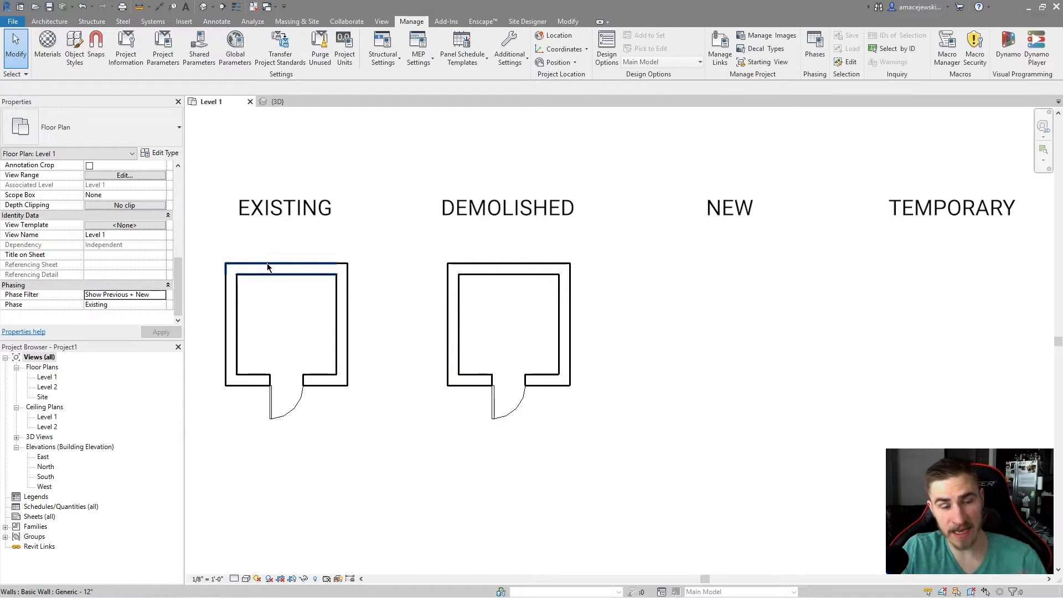
Set the floor plan view's Phase Filter to Show Previous Phase.
{"action": "left_click", "coordinate": [127, 295]}
{"action": "left_click", "coordinate": [161, 295]}
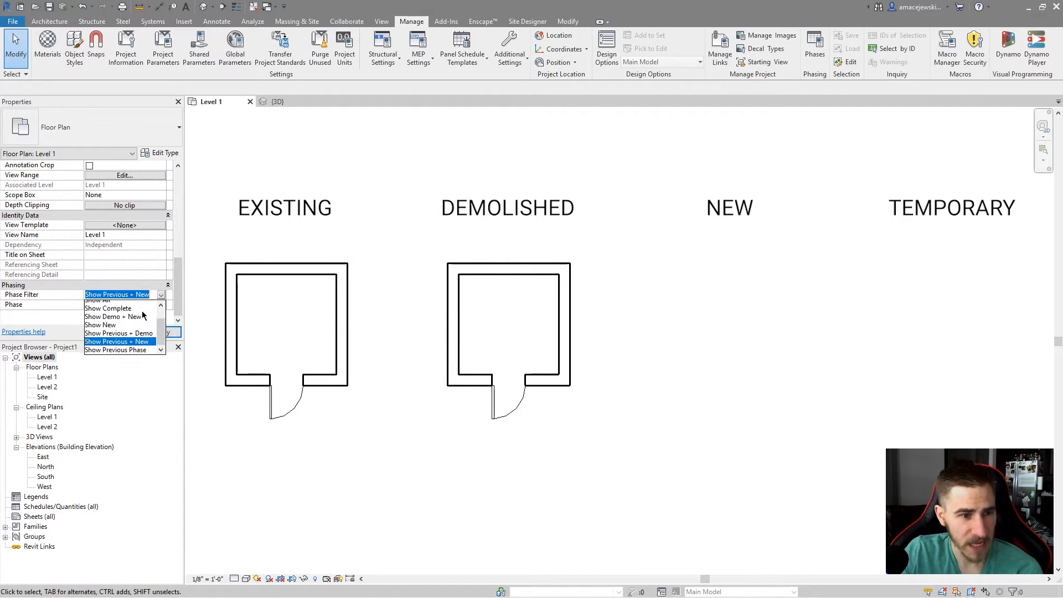
{"action": "left_click", "coordinate": [129, 346]}
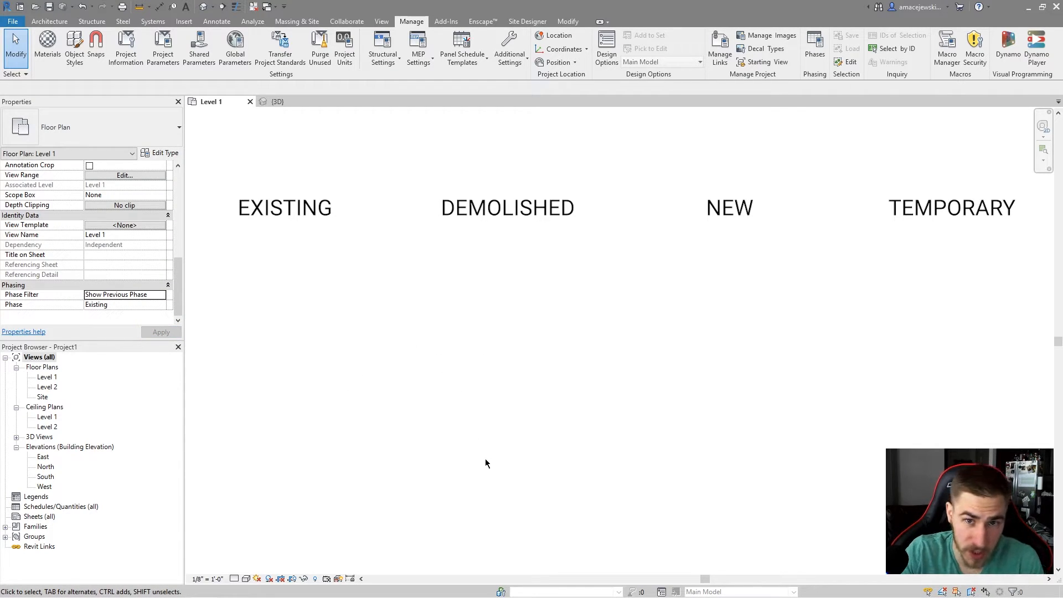
{"action": "left_click_drag", "start_coordinate": [241, 249], "coordinate": [975, 505]}
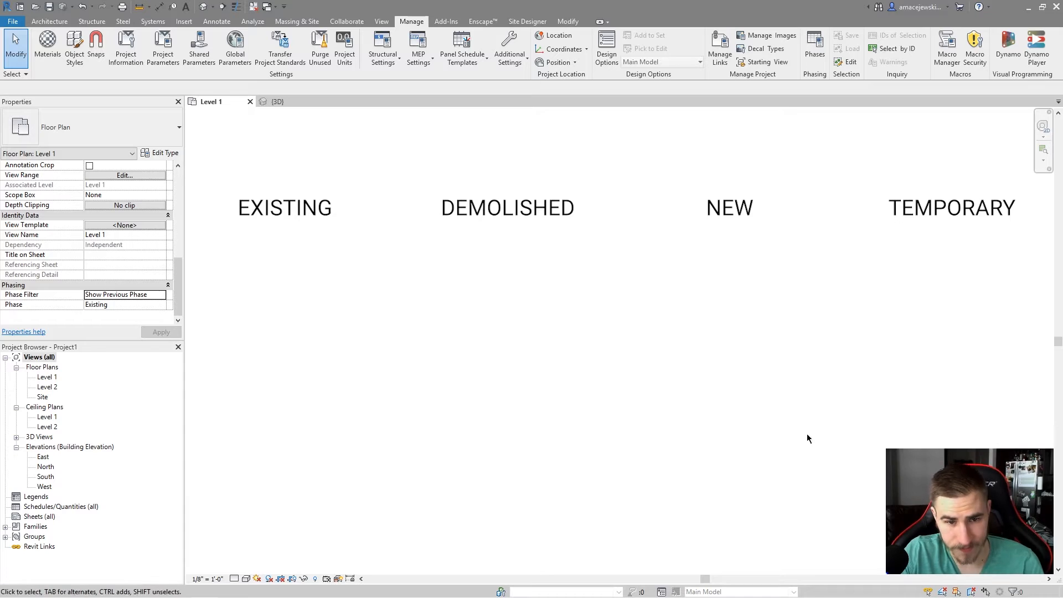
Set the floor plan view's Phase to New Construction and its Phase Filter to Show All.
{"action": "left_click", "coordinate": [160, 306]}
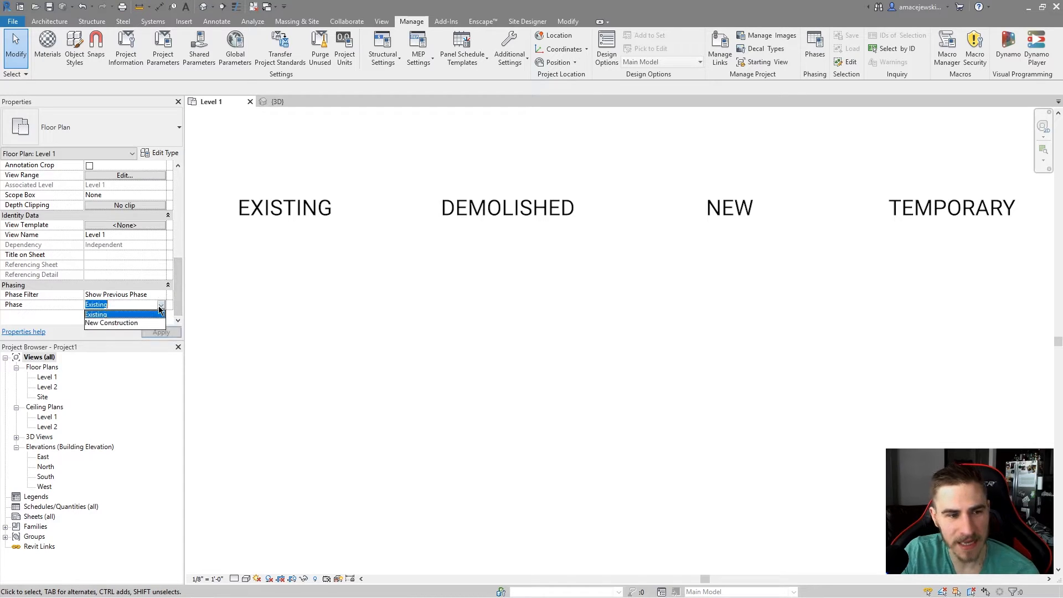
{"action": "left_click", "coordinate": [118, 323]}
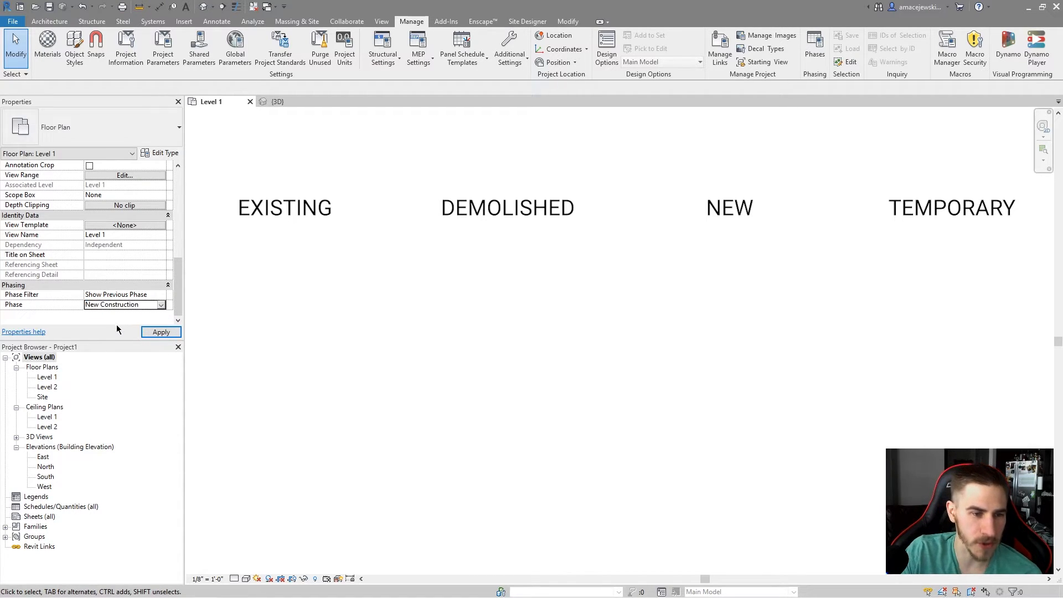
{"action": "left_click", "coordinate": [161, 294]}
{"action": "scroll", "coordinate": [109, 311], "scroll_direction": "up", "scroll_amount": 1}
{"action": "left_click", "coordinate": [100, 313]}
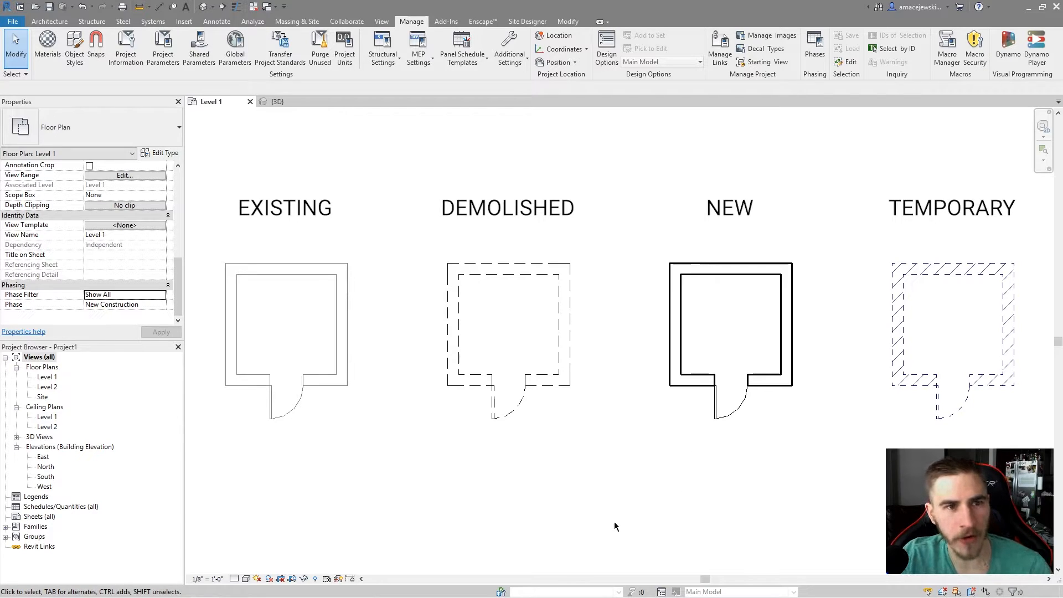
In the 3D view, set the existing room's door Phase Demolished to New Construction.
{"action": "left_click", "coordinate": [277, 102]}
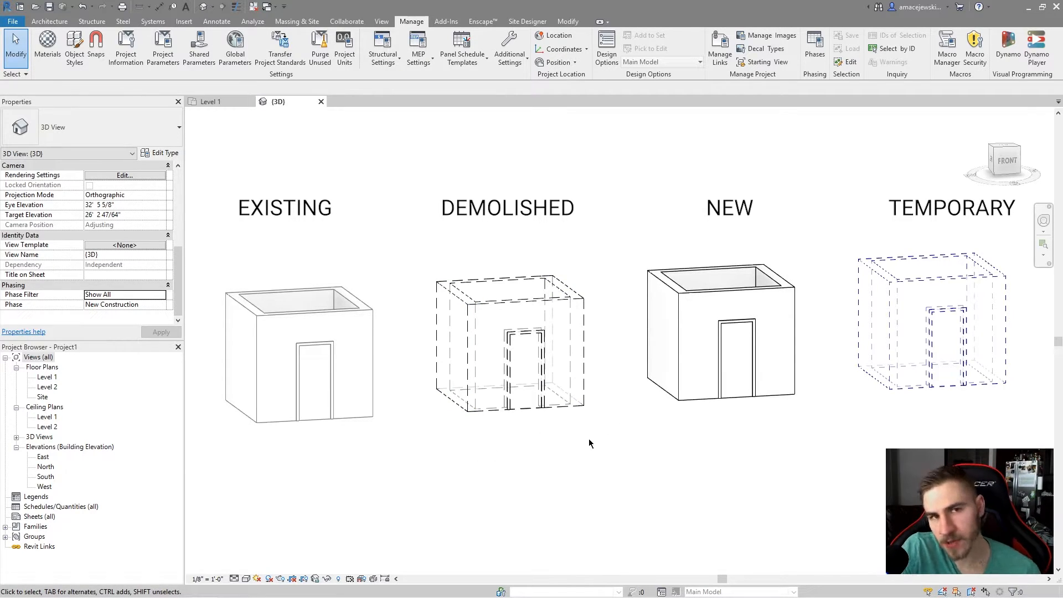
{"action": "middle_click_drag", "start_coordinate": [598, 441], "coordinate": [617, 464]}
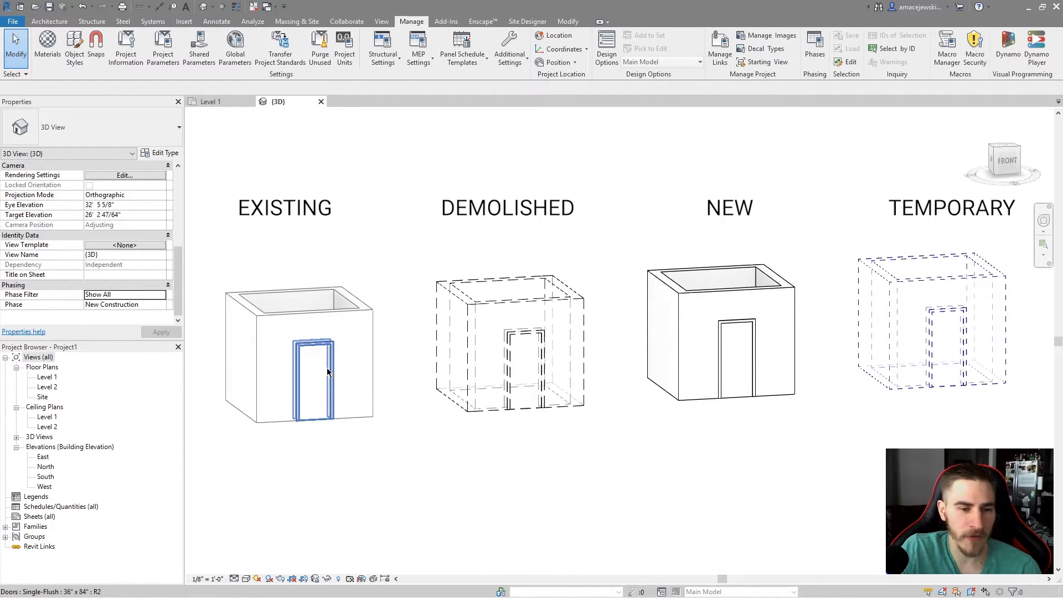
{"action": "left_click", "coordinate": [325, 314]}
{"action": "left_click", "coordinate": [368, 458]}
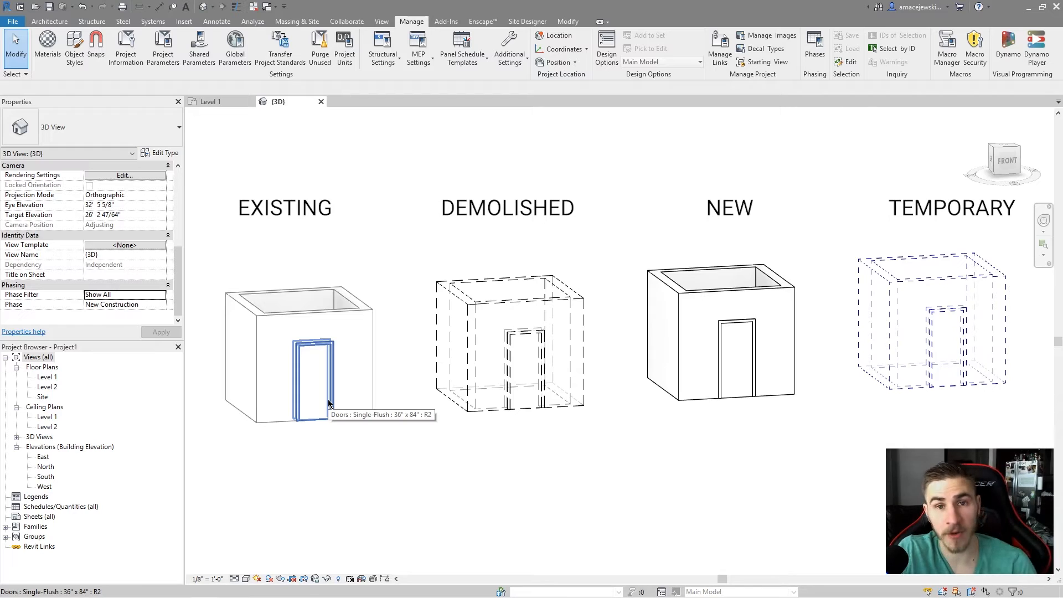
{"action": "left_click", "coordinate": [320, 421]}
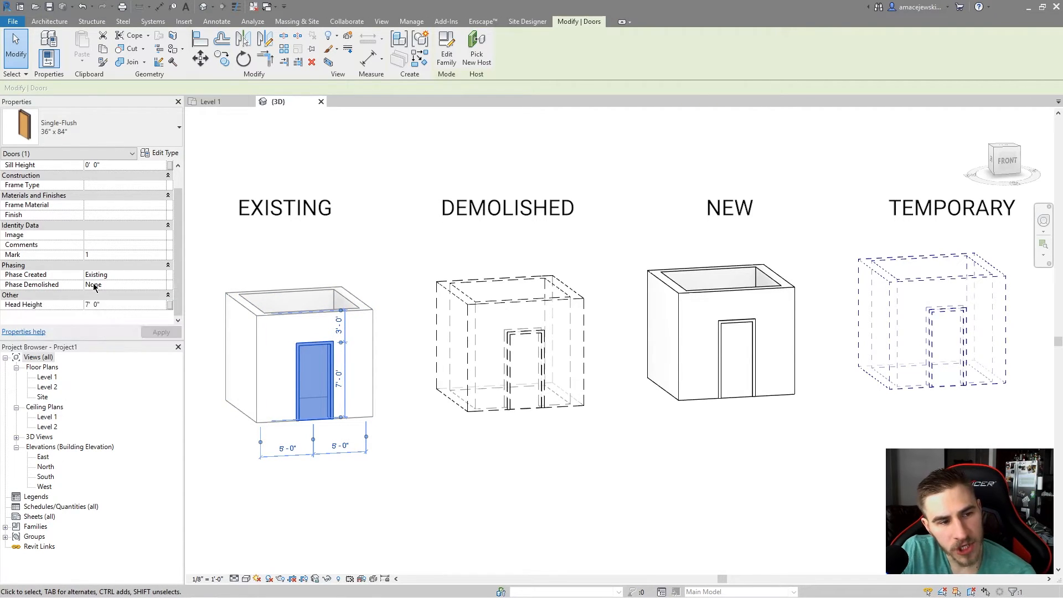
{"action": "left_click", "coordinate": [157, 286]}
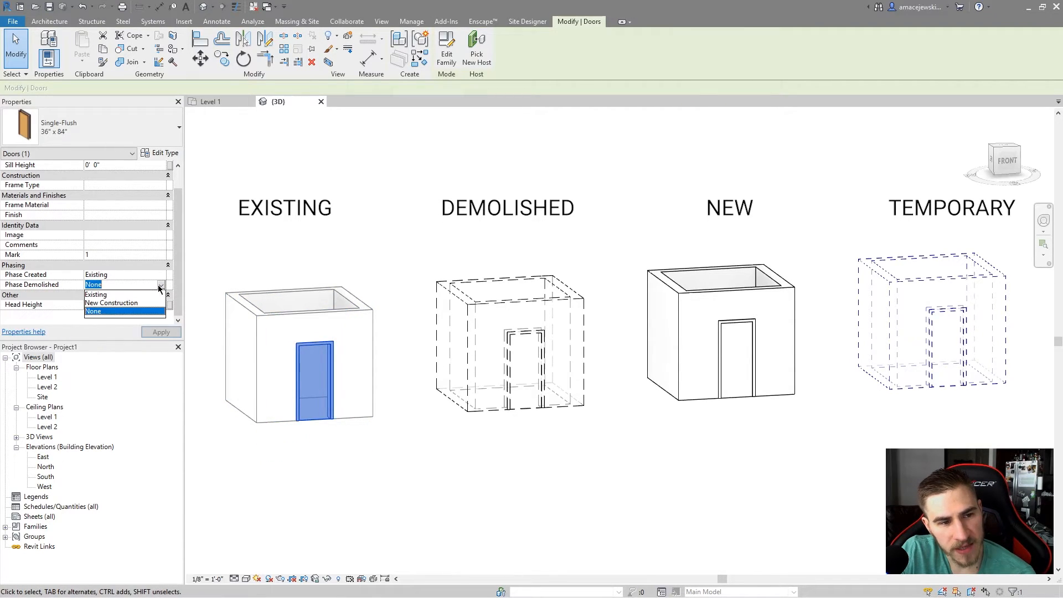
{"action": "left_click", "coordinate": [115, 303]}
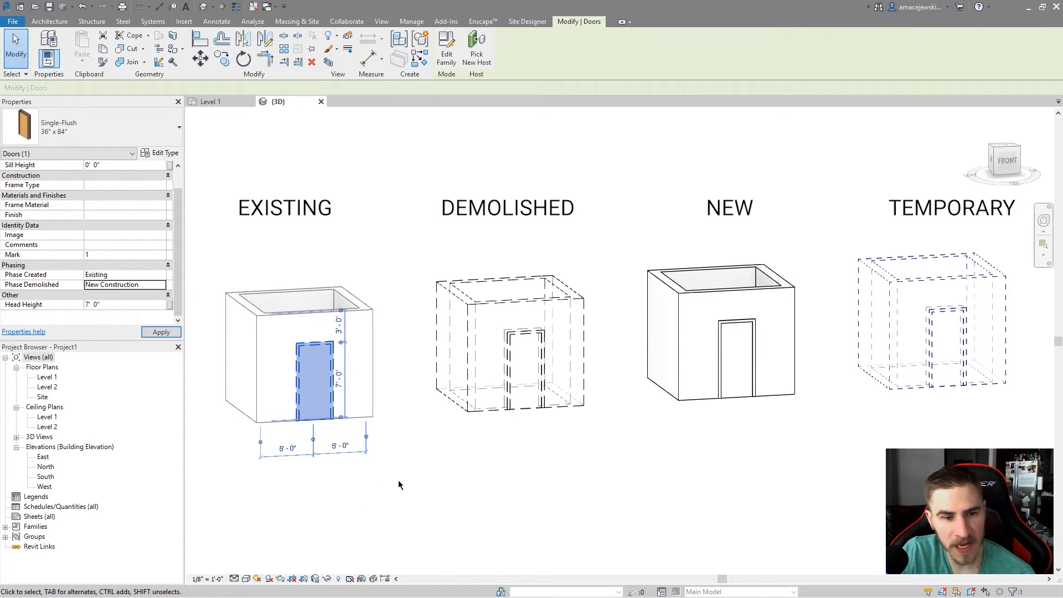
{"action": "left_click", "coordinate": [507, 454]}
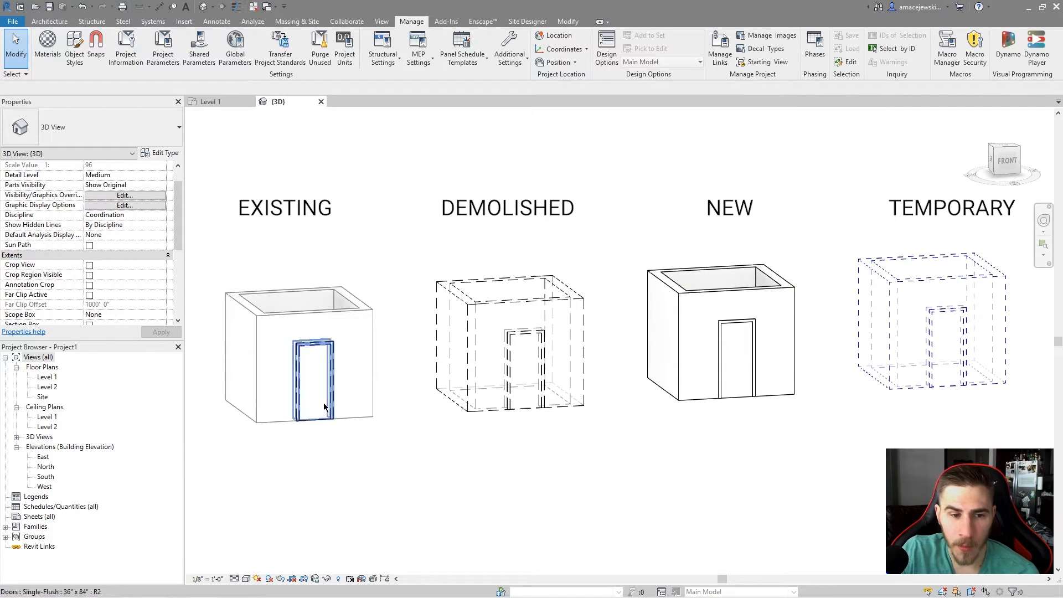
Move the existing room's demolished door about 1'-6" to the left along its wall.
{"action": "scroll", "coordinate": [101, 262], "scroll_direction": "down", "scroll_amount": 5}
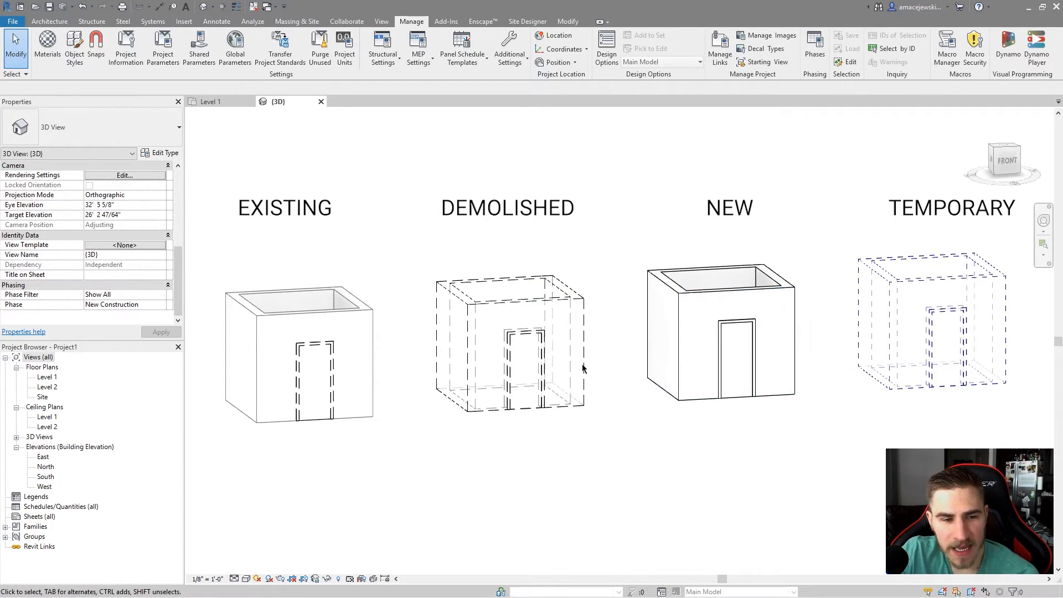
{"action": "left_click", "coordinate": [304, 354]}
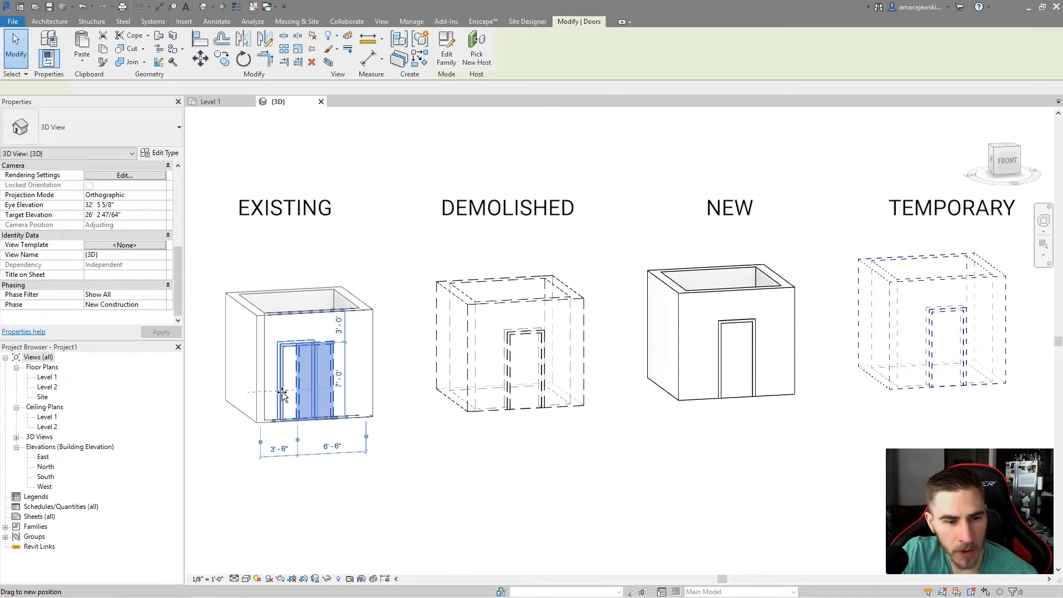
{"action": "left_click", "coordinate": [379, 445]}
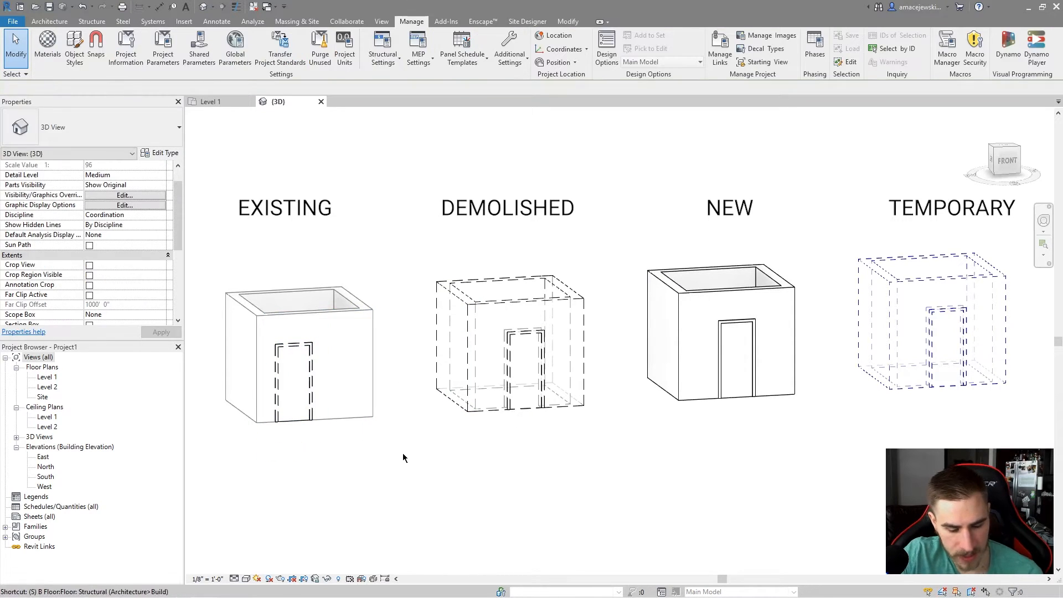
Split the existing room's front wall with Split Element to the right of the door.
{"action": "left_click", "coordinate": [604, 348]}
{"action": "key", "text": "s"}
{"action": "key", "text": "l"}
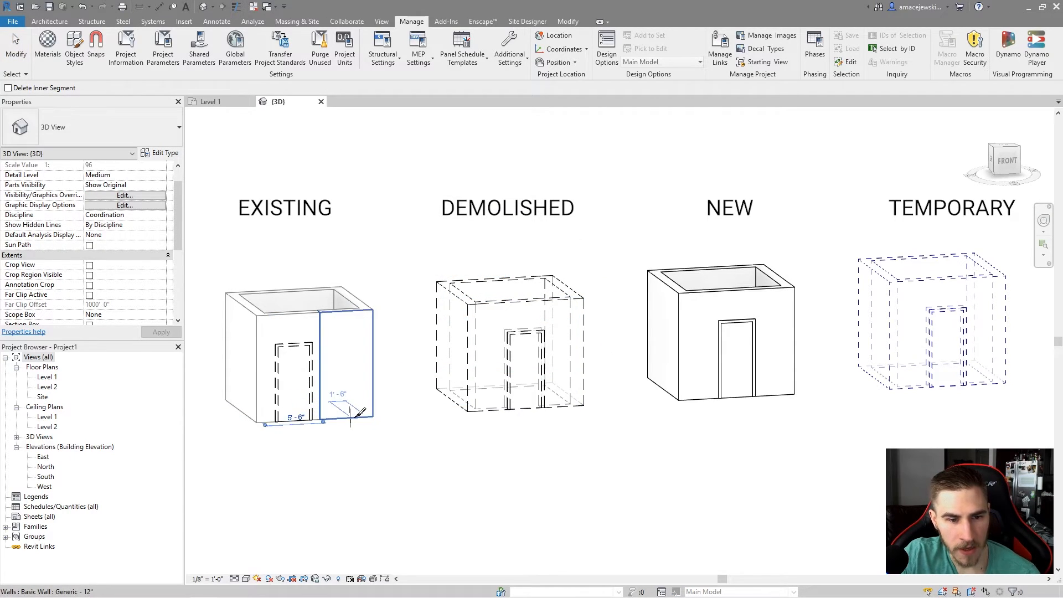
{"action": "key", "text": "Escape"}
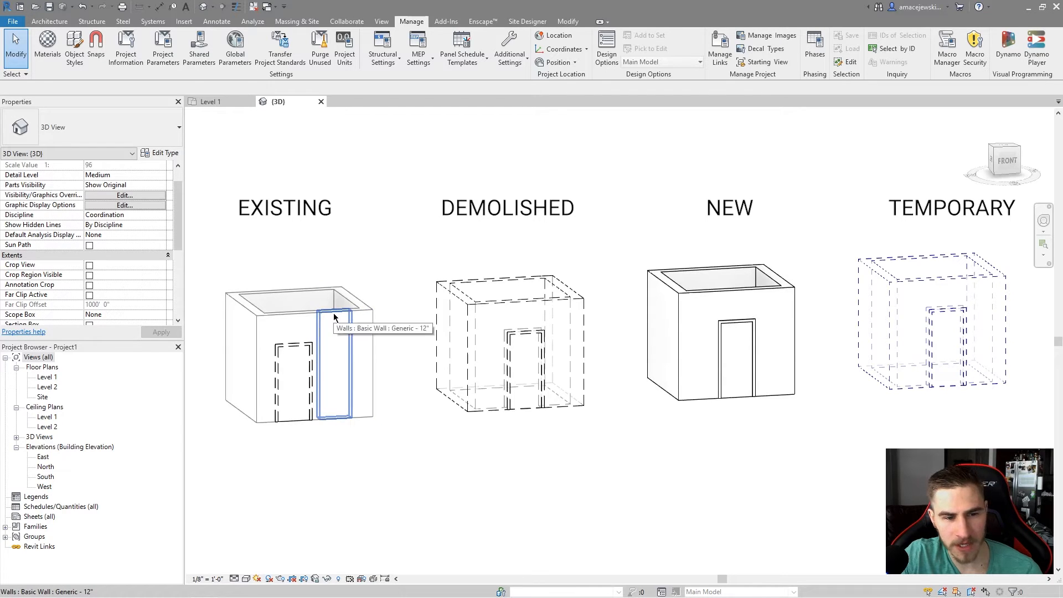
Select the split-off front wall segment and set its Phase Demolished to New Construction.
{"action": "left_click", "coordinate": [334, 314]}
{"action": "scroll", "coordinate": [117, 235], "scroll_direction": "down", "scroll_amount": 4}
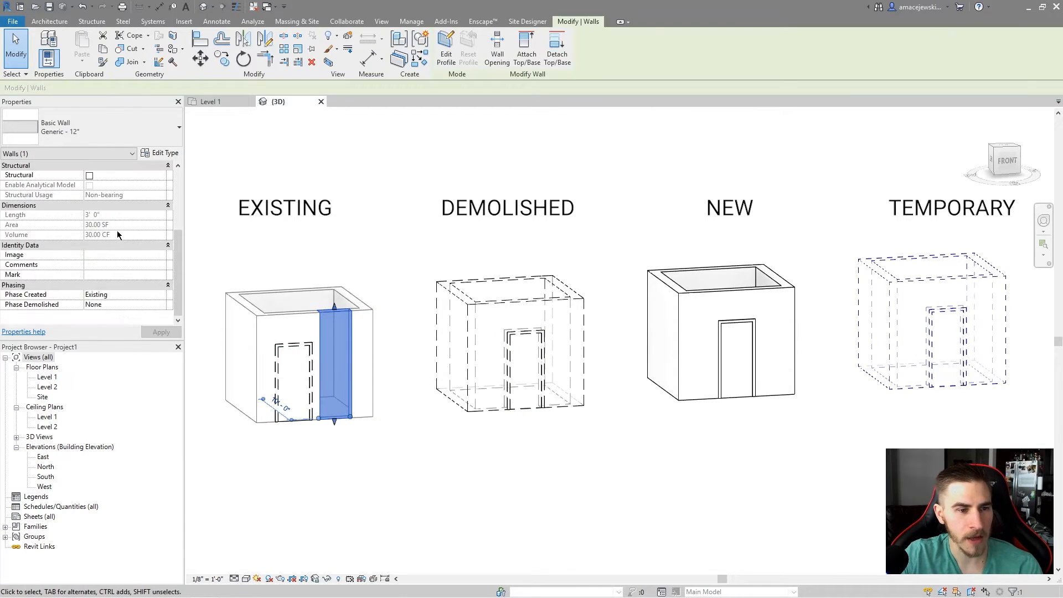
{"action": "left_click", "coordinate": [167, 305]}
{"action": "left_click", "coordinate": [125, 333]}
Set the 3D view's Phase Filter to Show Complete.
{"action": "left_click", "coordinate": [378, 459]}
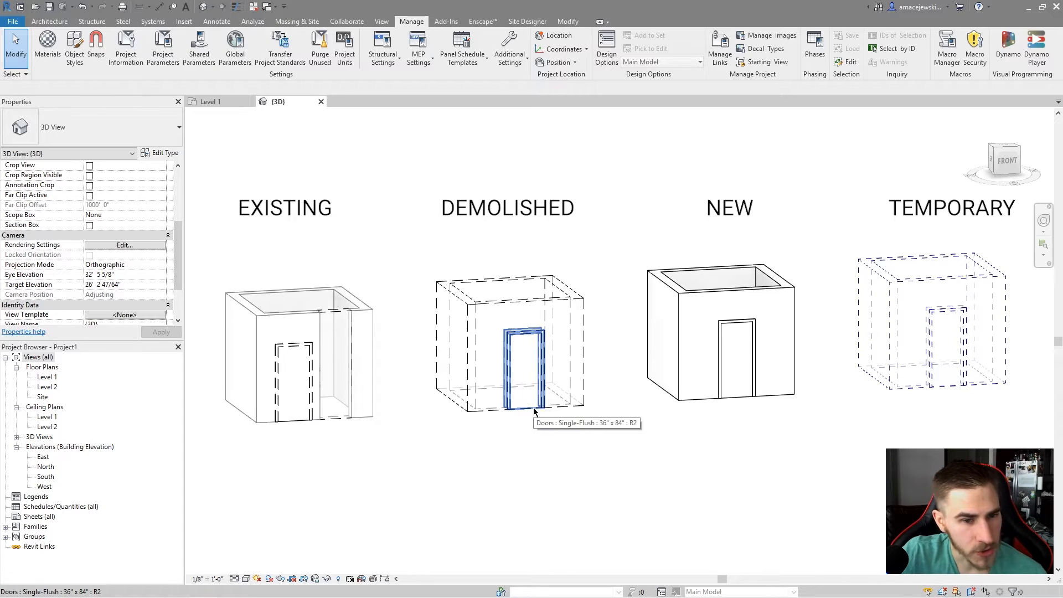
{"action": "scroll", "coordinate": [79, 244], "scroll_direction": "down", "scroll_amount": 3}
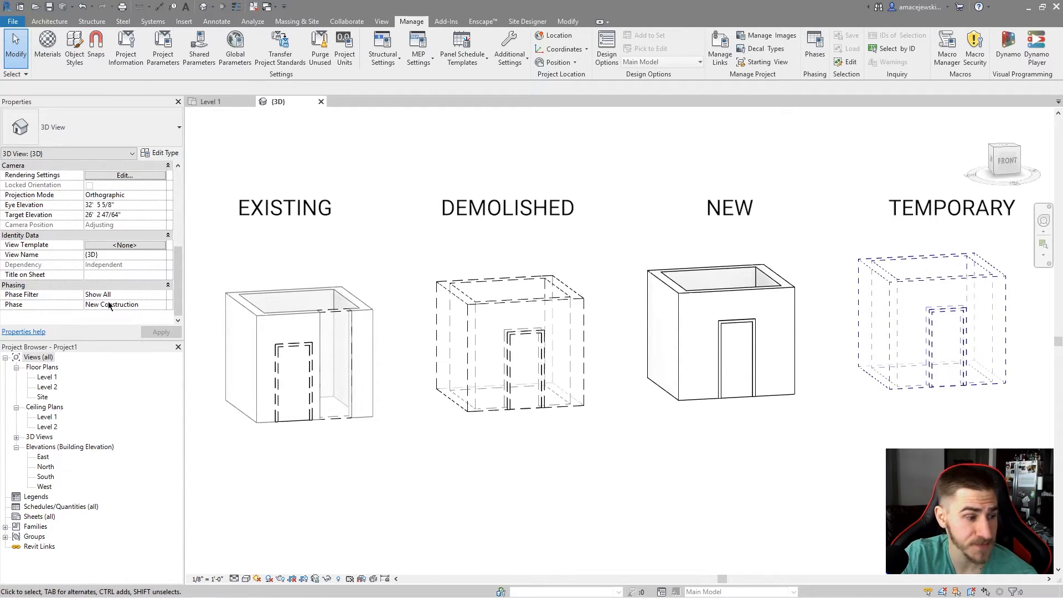
{"action": "left_click", "coordinate": [162, 297]}
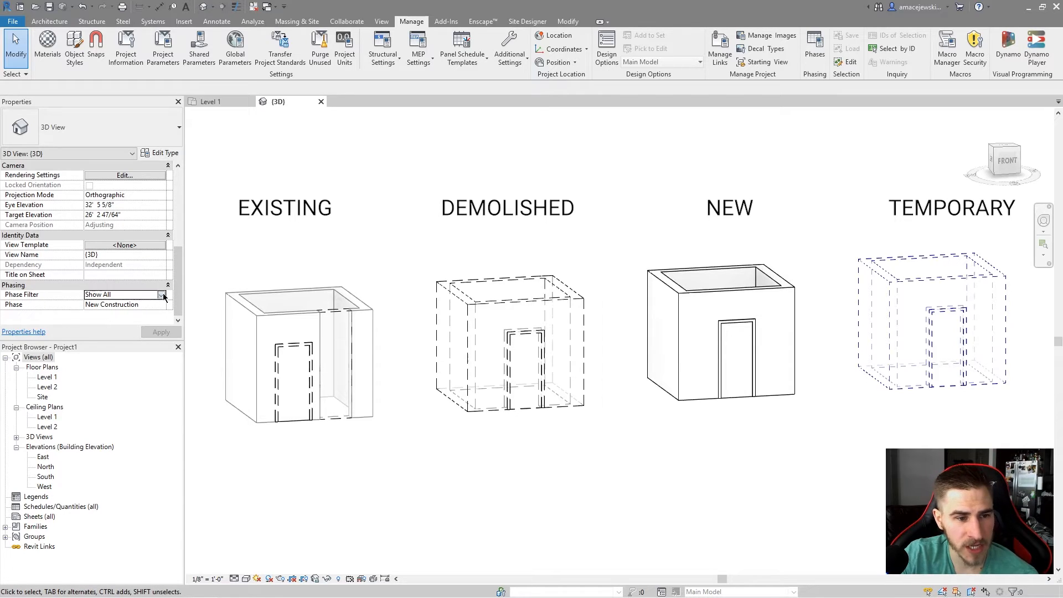
{"action": "left_click", "coordinate": [164, 298]}
{"action": "left_click", "coordinate": [108, 321]}
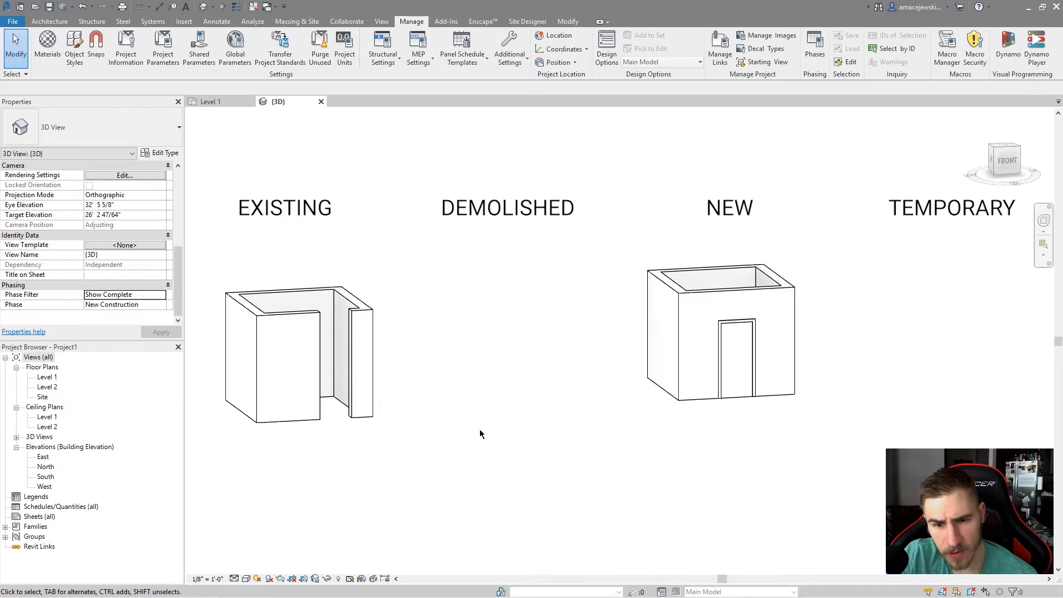
Select the wall infill left where the demolished door was.
{"action": "left_click_drag", "start_coordinate": [590, 192], "coordinate": [740, 219]}
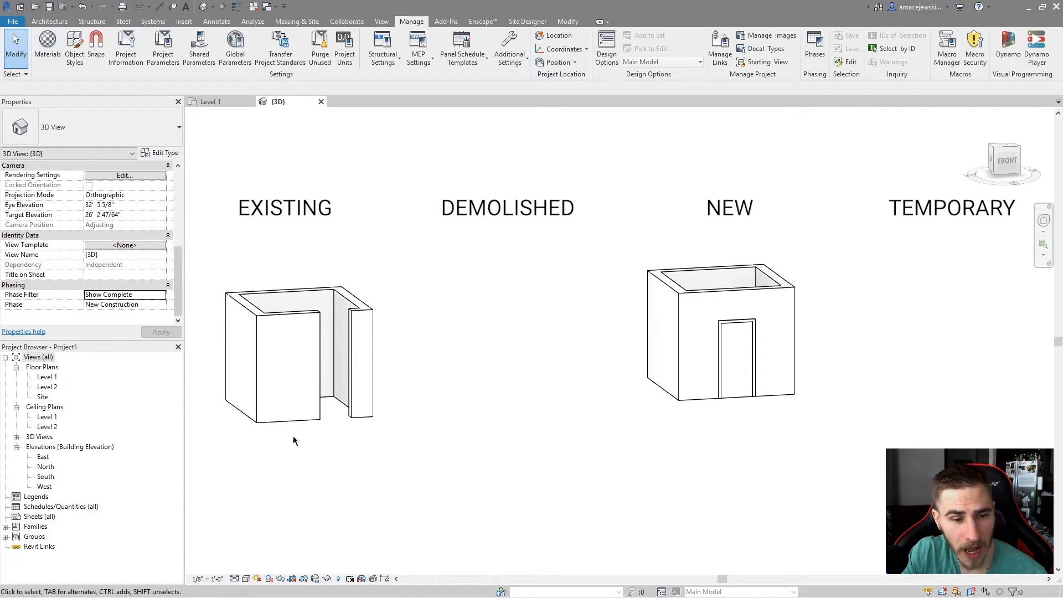
{"action": "left_click", "coordinate": [294, 419]}
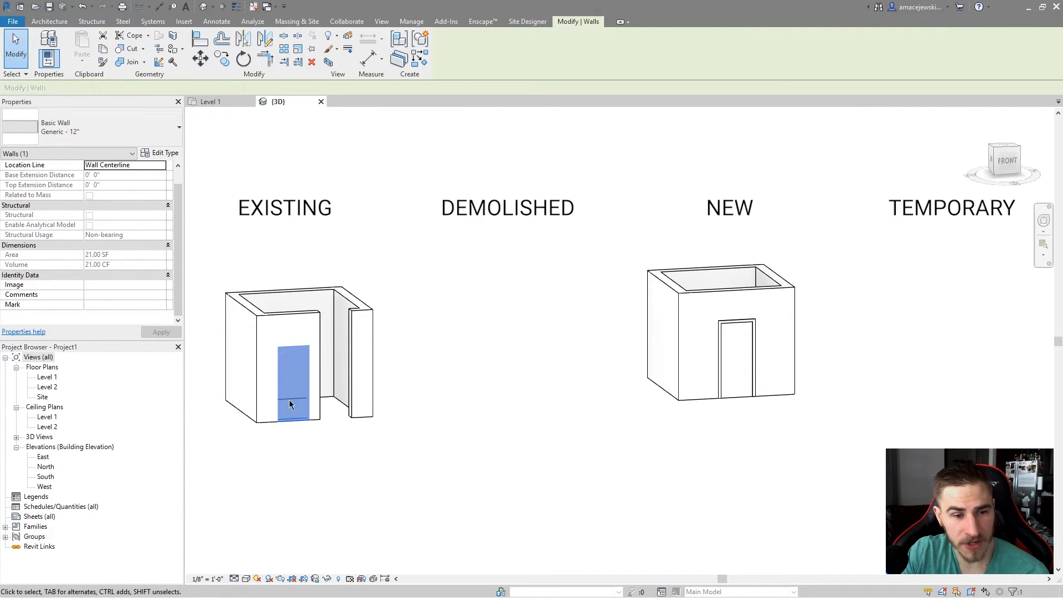
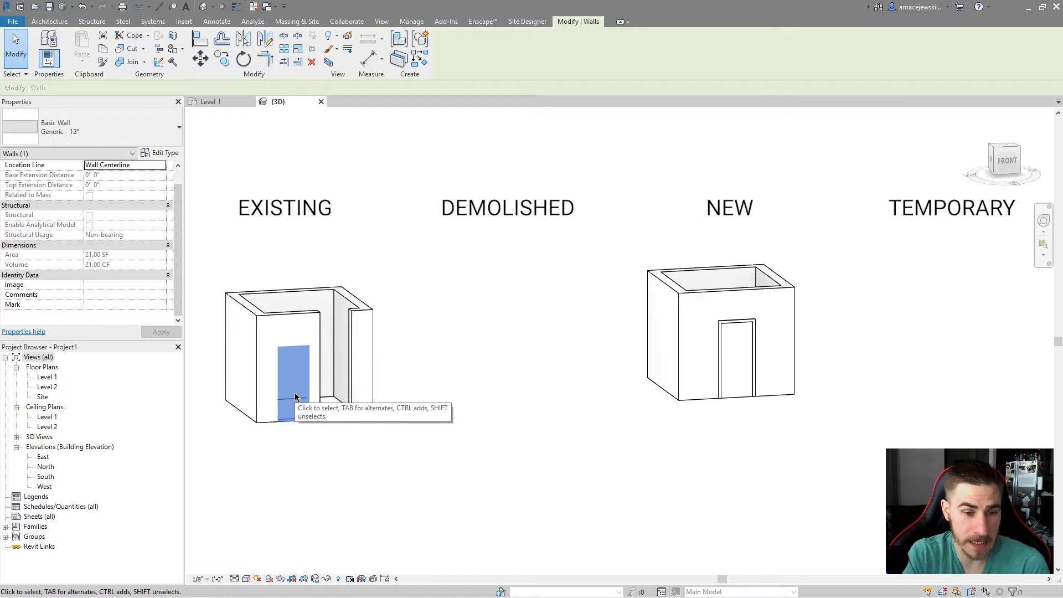
{"action": "key", "text": "t"}
{"action": "key", "text": "r"}
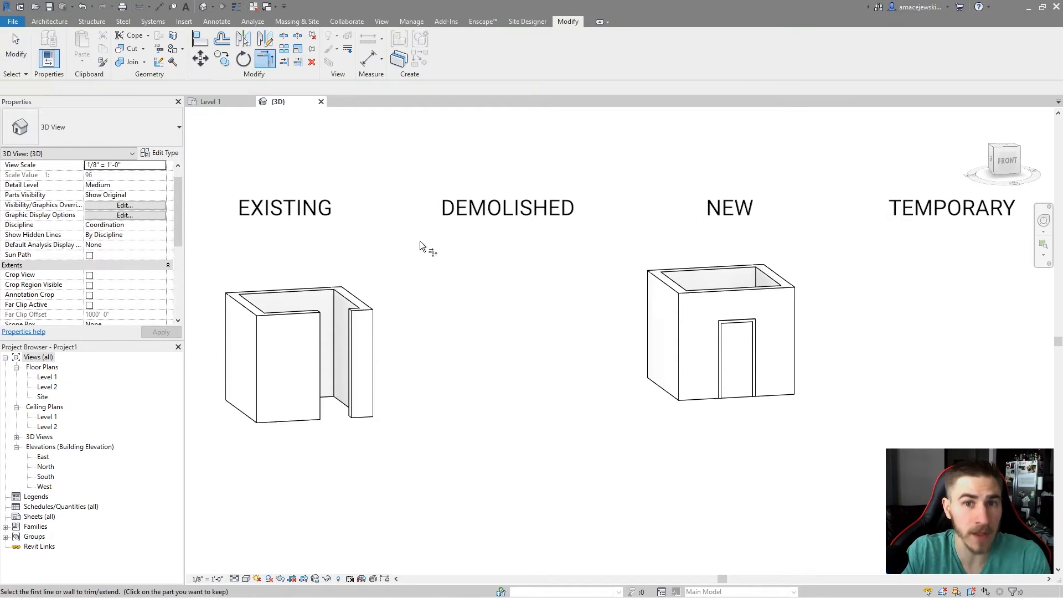
{"action": "key", "text": "Escape"}
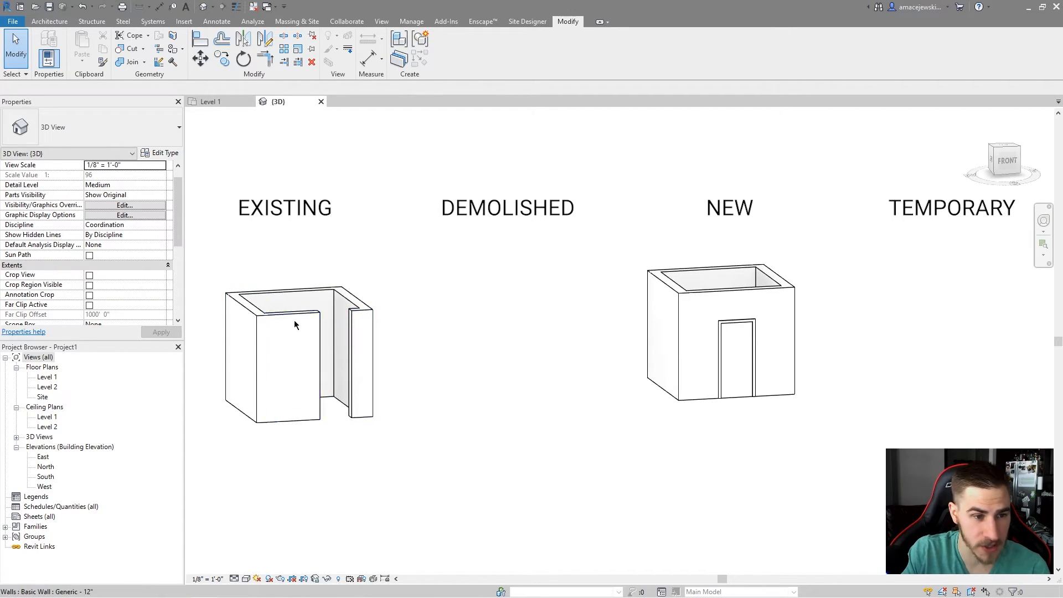
Set the 3D view's Phase Filter to Show Demo + New.
{"action": "scroll", "coordinate": [111, 235], "scroll_direction": "down", "scroll_amount": 5}
{"action": "scroll", "coordinate": [126, 246], "scroll_direction": "down", "scroll_amount": 3}
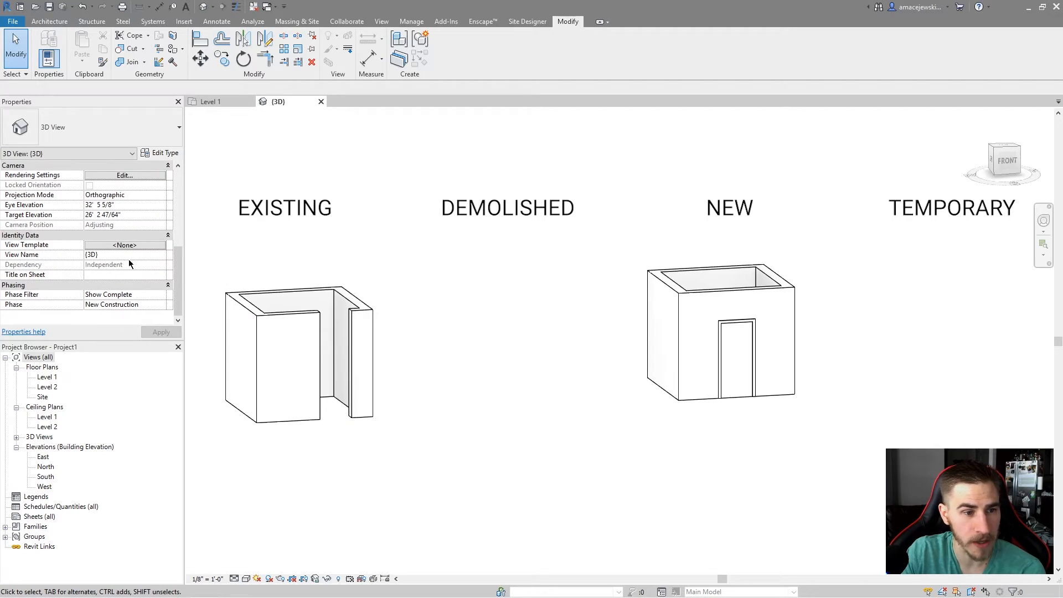
{"action": "left_click", "coordinate": [161, 295]}
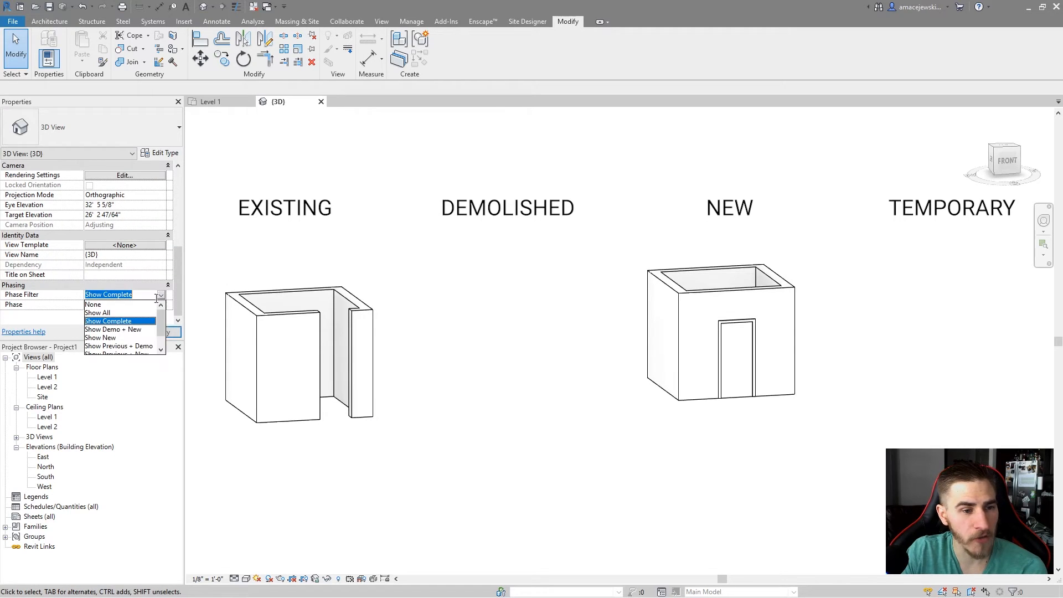
{"action": "left_click", "coordinate": [111, 329]}
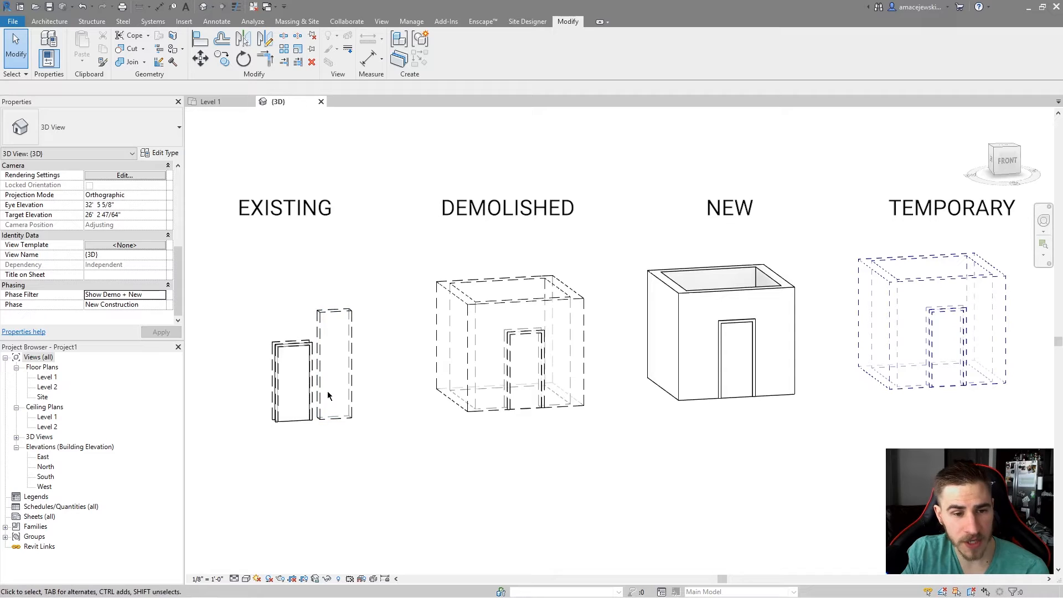
Box-select each phase group in turn to inspect which elements it contains, then clear the selection.
{"action": "left_click_drag", "start_coordinate": [229, 241], "coordinate": [381, 471]}
{"action": "left_click_drag", "start_coordinate": [609, 211], "coordinate": [819, 461]}
{"action": "left_click_drag", "start_coordinate": [408, 220], "coordinate": [606, 459]}
{"action": "left_click_drag", "start_coordinate": [843, 178], "coordinate": [1017, 475]}
{"action": "left_click", "coordinate": [862, 513]}
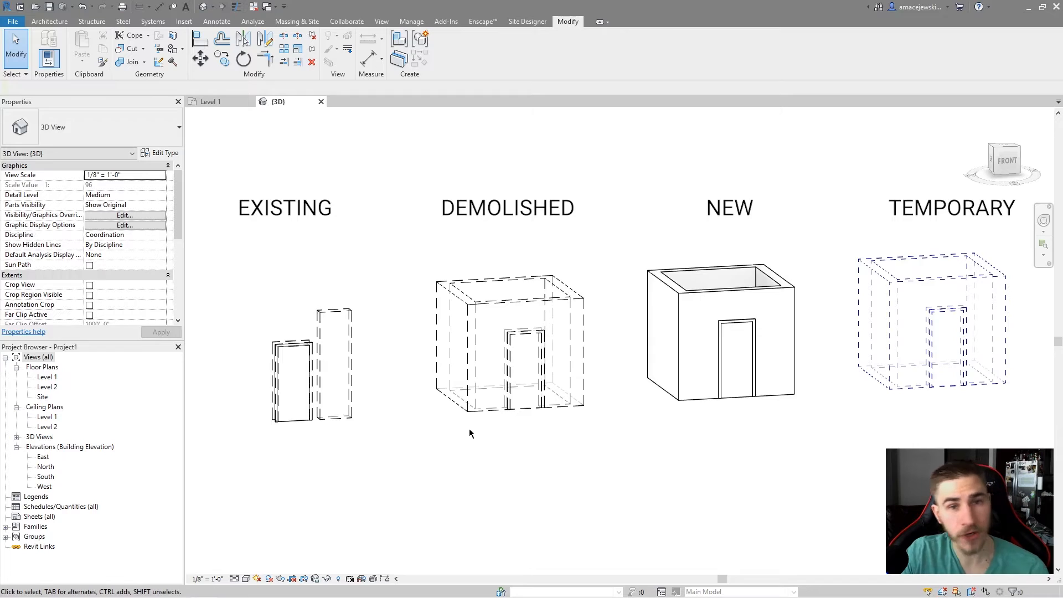
Set the 3D view's Phase Filter to Show New.
{"action": "scroll", "coordinate": [149, 272], "scroll_direction": "down", "scroll_amount": 5}
{"action": "left_click", "coordinate": [138, 295]}
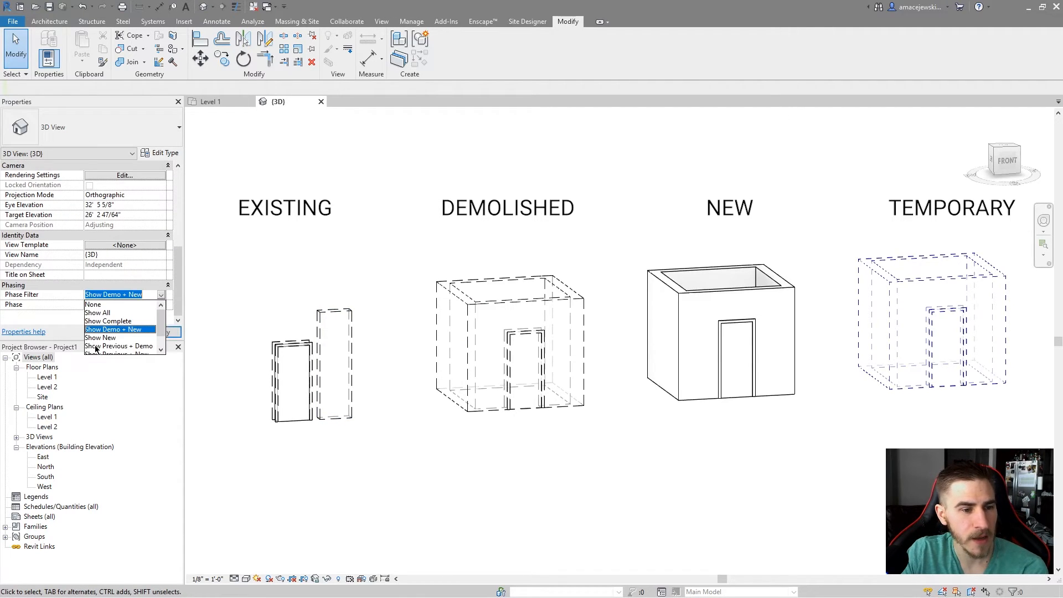
{"action": "left_click", "coordinate": [113, 331]}
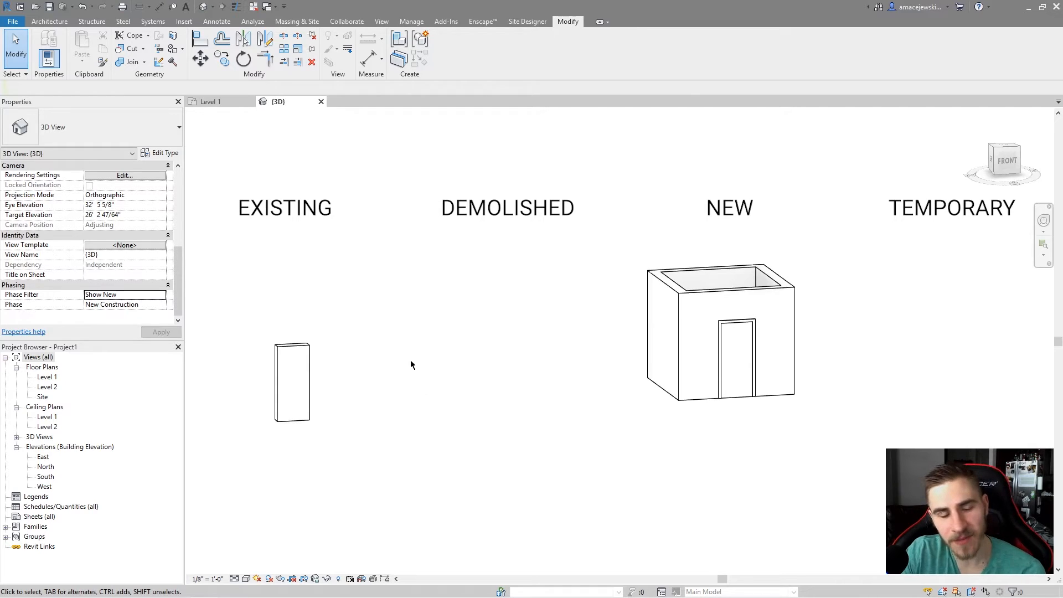
Select the remaining existing wall piece and the new room to inspect their phase properties.
{"action": "left_click_drag", "start_coordinate": [201, 210], "coordinate": [347, 254]}
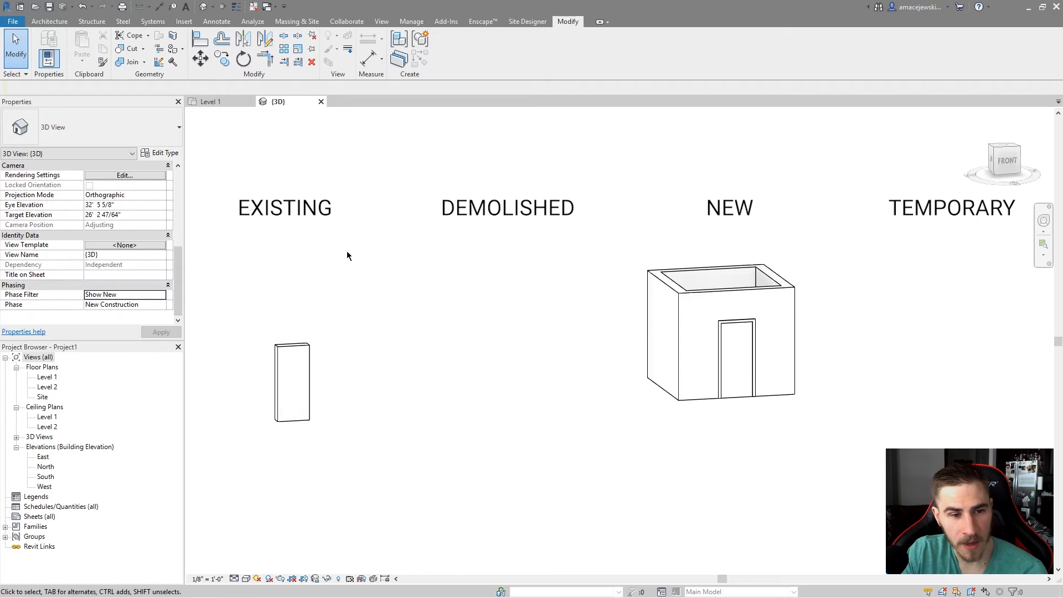
{"action": "left_click", "coordinate": [307, 379]}
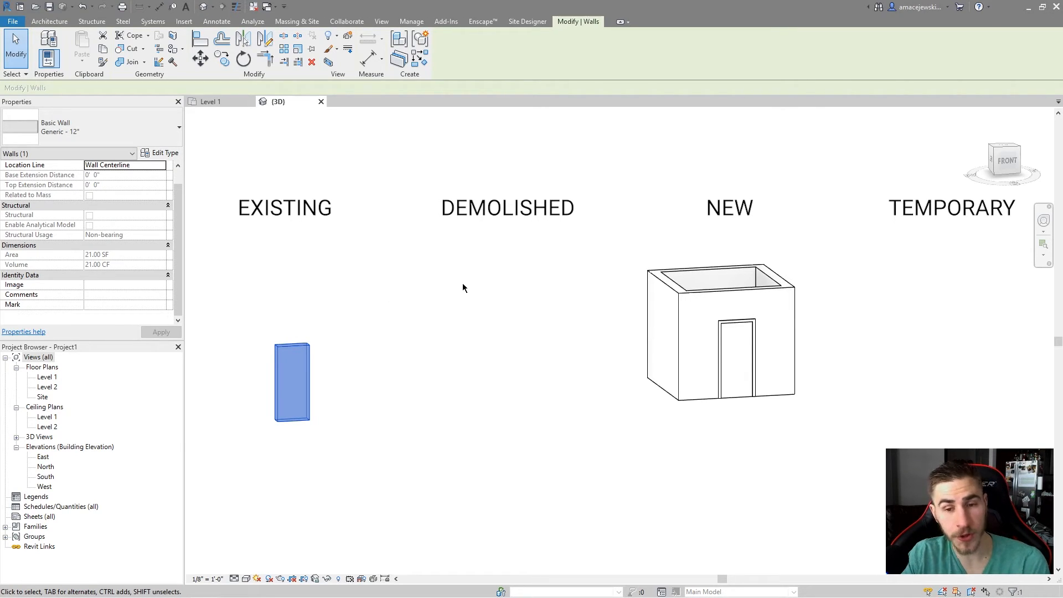
{"action": "left_click_drag", "start_coordinate": [534, 182], "coordinate": [849, 451]}
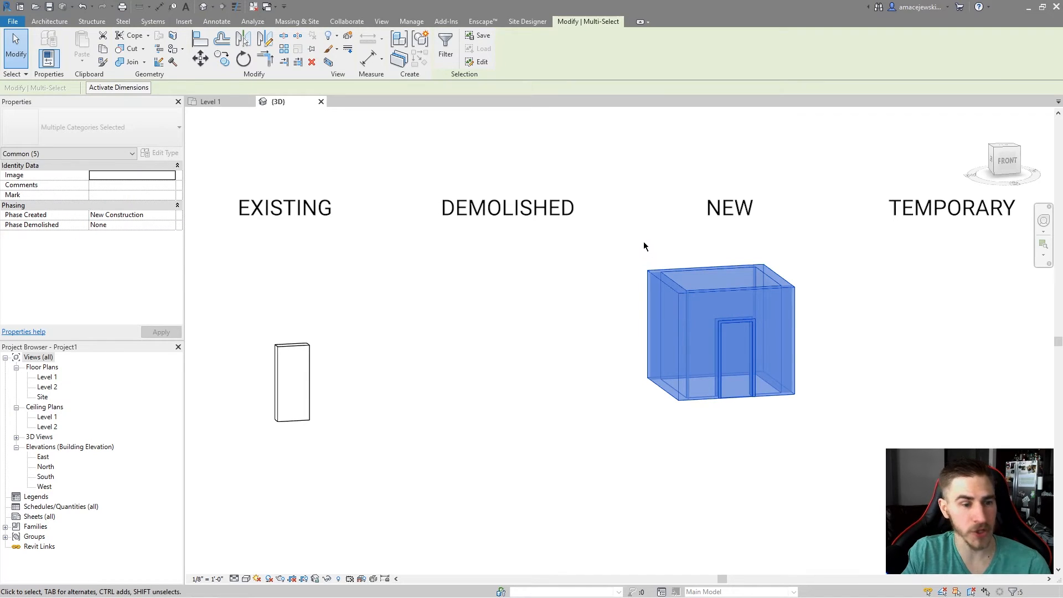
{"action": "left_click", "coordinate": [451, 272]}
Set the 3D view's Phase Filter to Show Previous + Demo.
{"action": "scroll", "coordinate": [101, 243], "scroll_direction": "down", "scroll_amount": 5}
{"action": "left_click", "coordinate": [160, 294]}
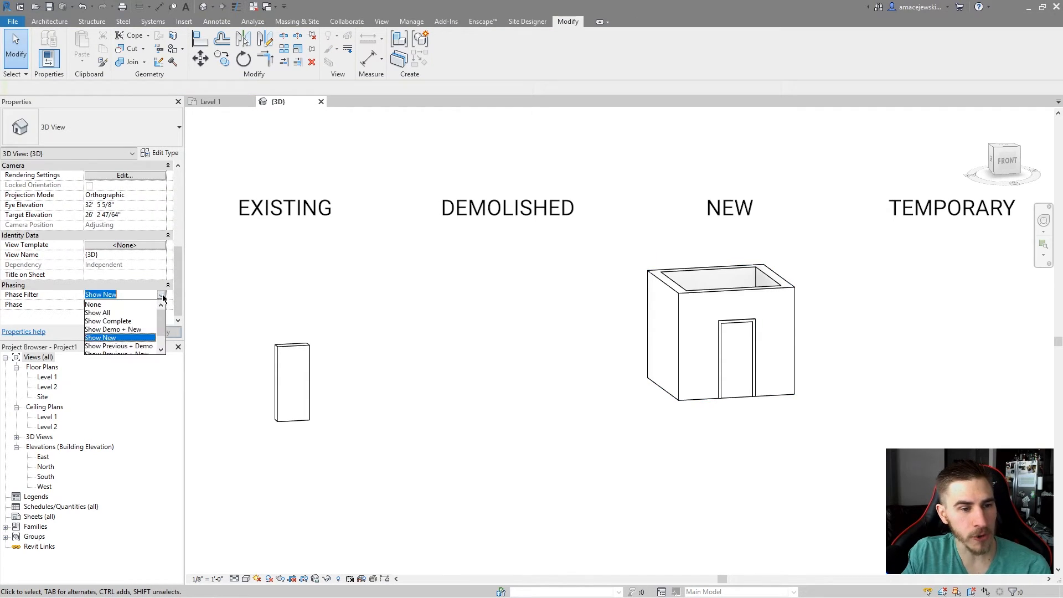
{"action": "scroll", "coordinate": [116, 331], "scroll_direction": "down", "scroll_amount": 1}
{"action": "left_click", "coordinate": [117, 330]}
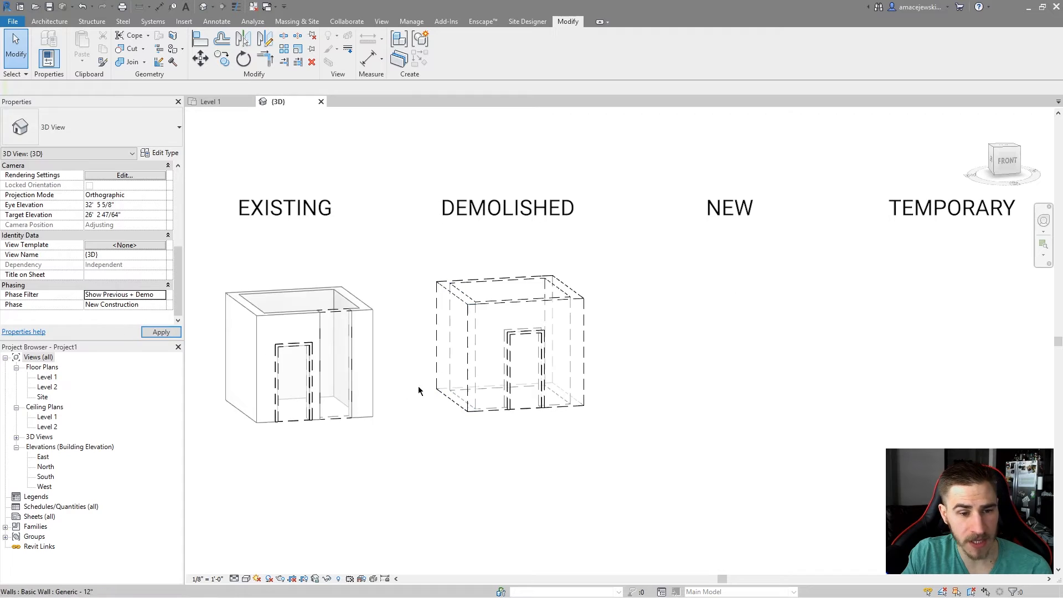
Examine the existing and demolished rooms up close under this phase filter.
{"action": "left_click_drag", "start_coordinate": [417, 201], "coordinate": [646, 506]}
{"action": "left_click", "coordinate": [547, 159]}
{"action": "scroll", "coordinate": [54, 257], "scroll_direction": "down", "scroll_amount": 5}
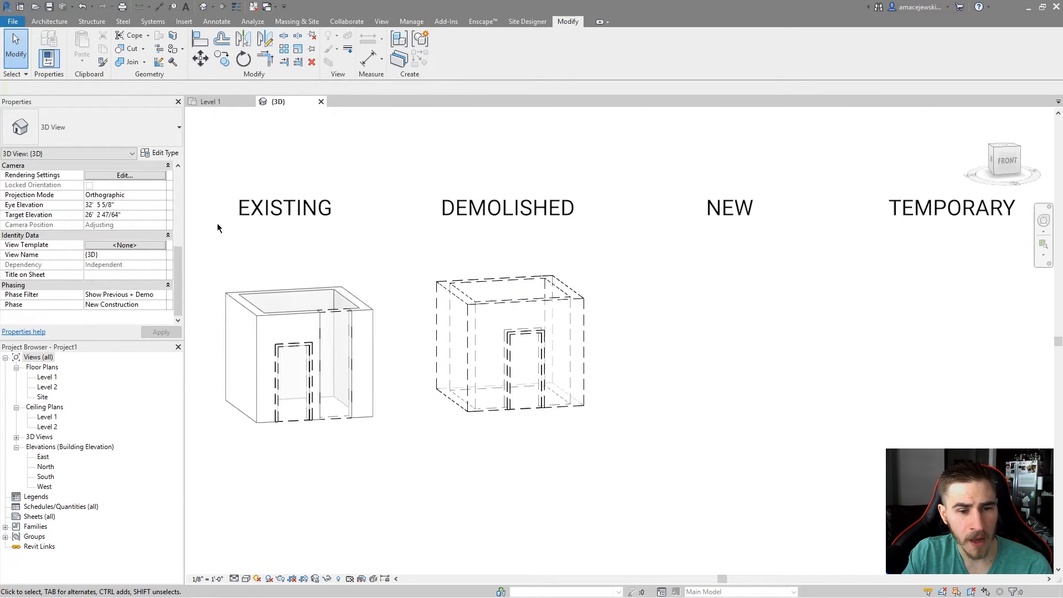
{"action": "scroll", "coordinate": [204, 232], "scroll_direction": "down", "scroll_amount": 3}
{"action": "scroll", "coordinate": [255, 208], "scroll_direction": "up", "scroll_amount": 2}
{"action": "scroll", "coordinate": [292, 247], "scroll_direction": "up", "scroll_amount": 5}
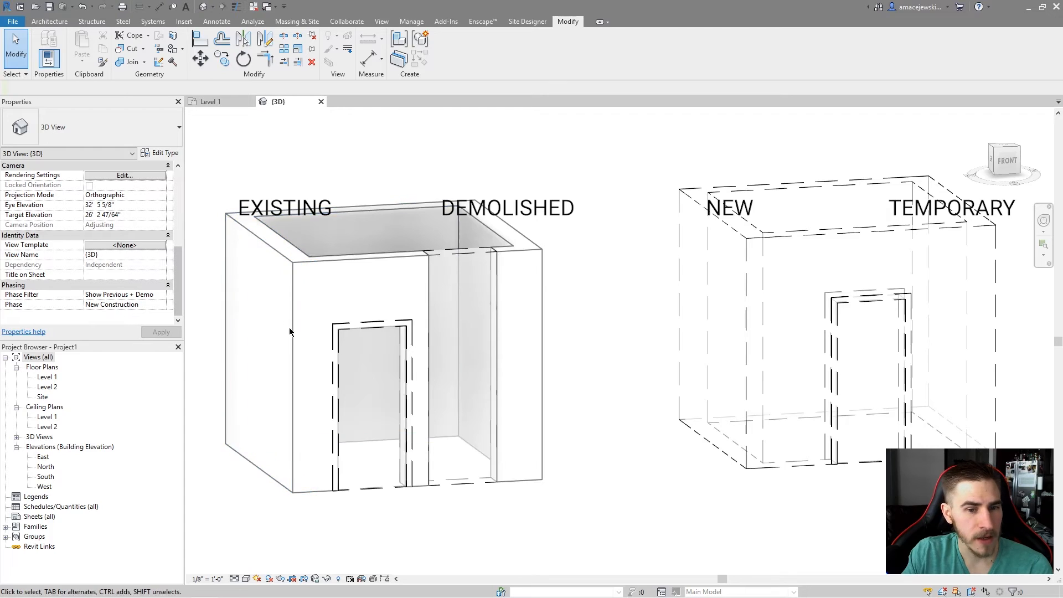
{"action": "scroll", "coordinate": [303, 331], "scroll_direction": "down", "scroll_amount": 4}
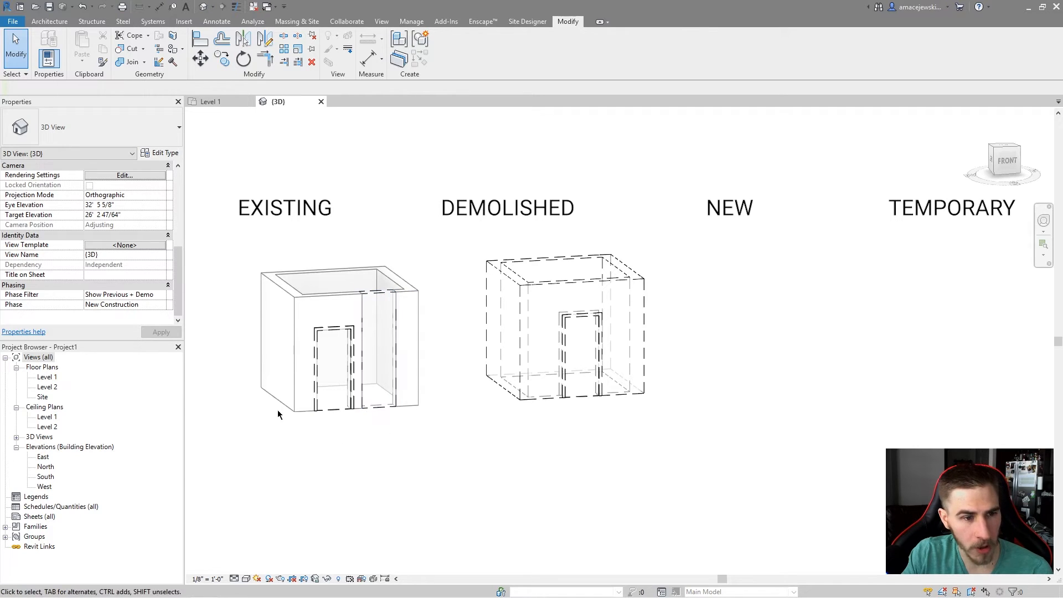
{"action": "middle_click_drag", "start_coordinate": [350, 310], "coordinate": [341, 322]}
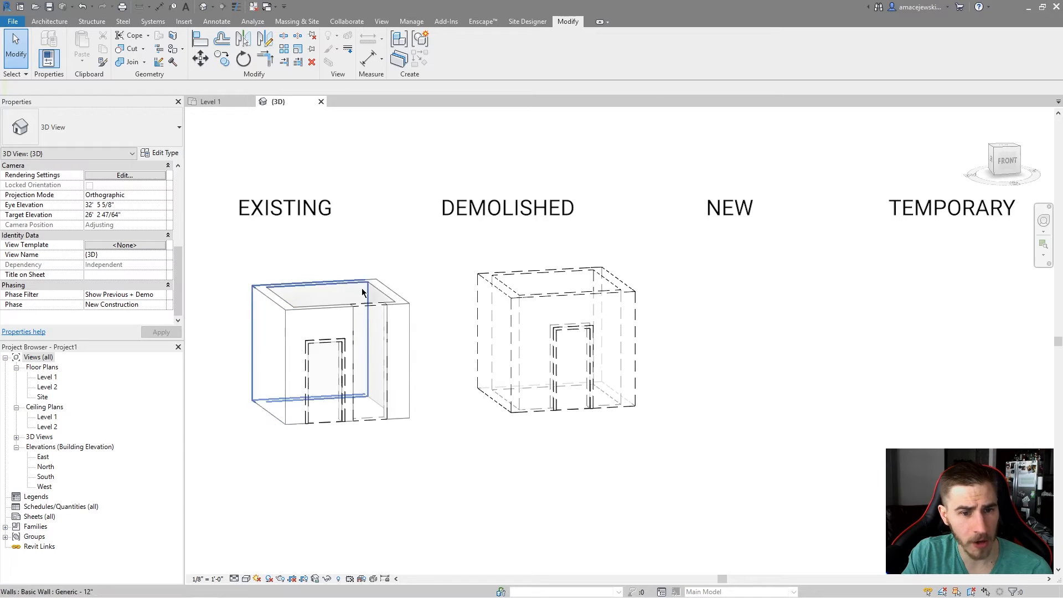
Set the 3D view's Phase Filter to Show Previous + New.
{"action": "left_click", "coordinate": [125, 294]}
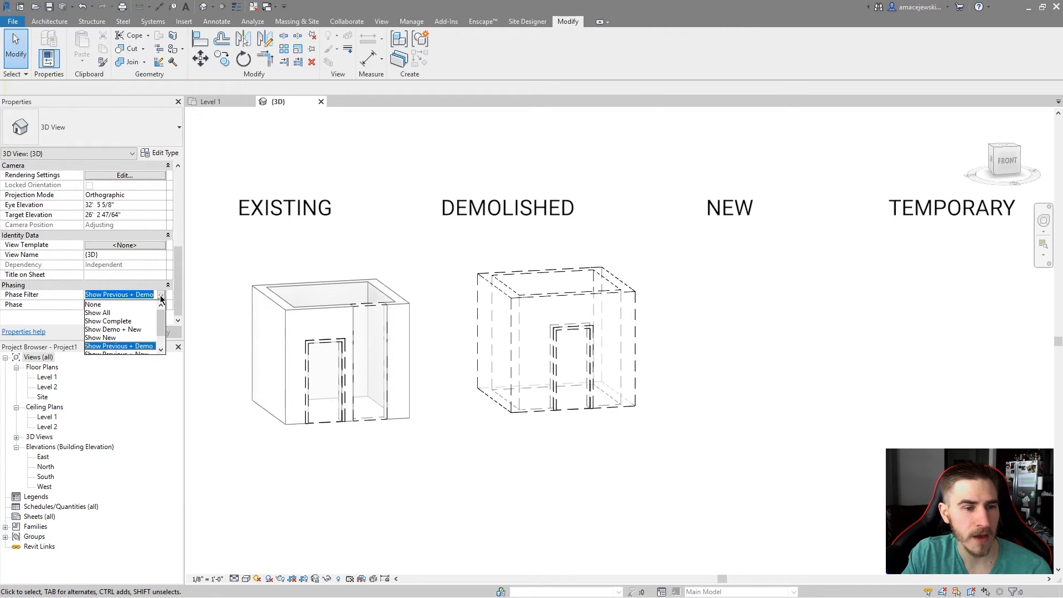
{"action": "scroll", "coordinate": [107, 343], "scroll_direction": "down", "scroll_amount": 1}
{"action": "left_click", "coordinate": [118, 346]}
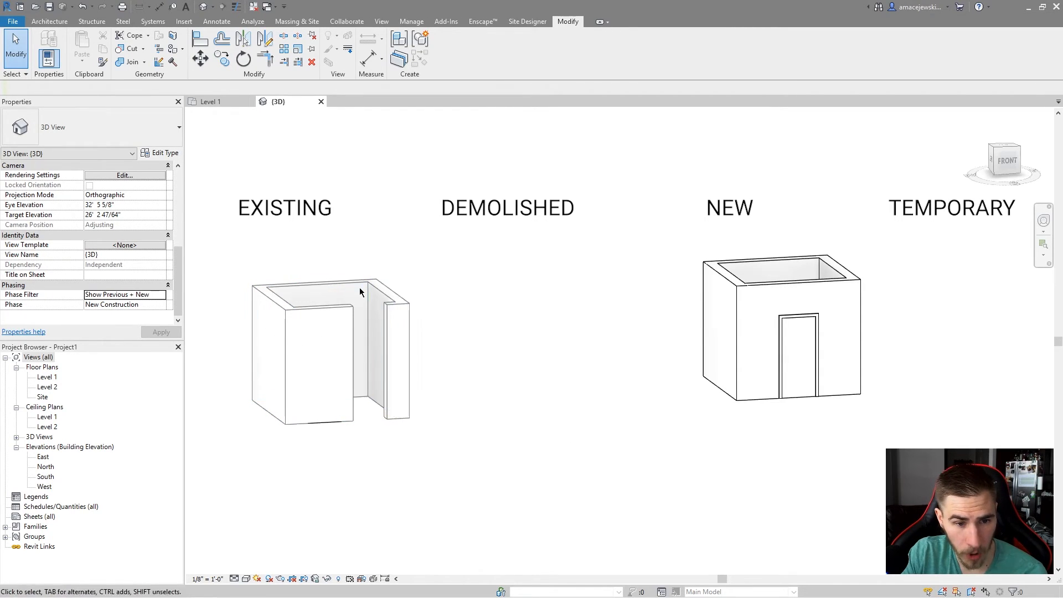
Select the door infill and the new room to inspect their phase properties.
{"action": "left_click", "coordinate": [324, 425]}
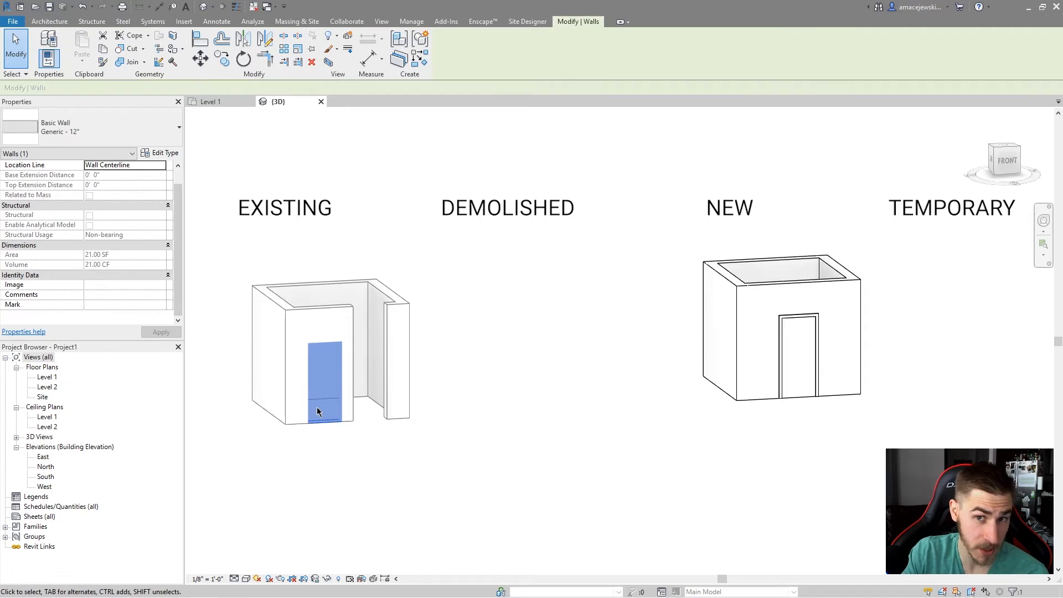
{"action": "left_click_drag", "start_coordinate": [602, 182], "coordinate": [868, 433]}
{"action": "middle_click_drag", "start_coordinate": [579, 394], "coordinate": [548, 417]}
{"action": "left_click", "coordinate": [280, 269]}
Set the 3D view's Phase Filter to Show Previous Phase.
{"action": "scroll", "coordinate": [141, 272], "scroll_direction": "down", "scroll_amount": 5}
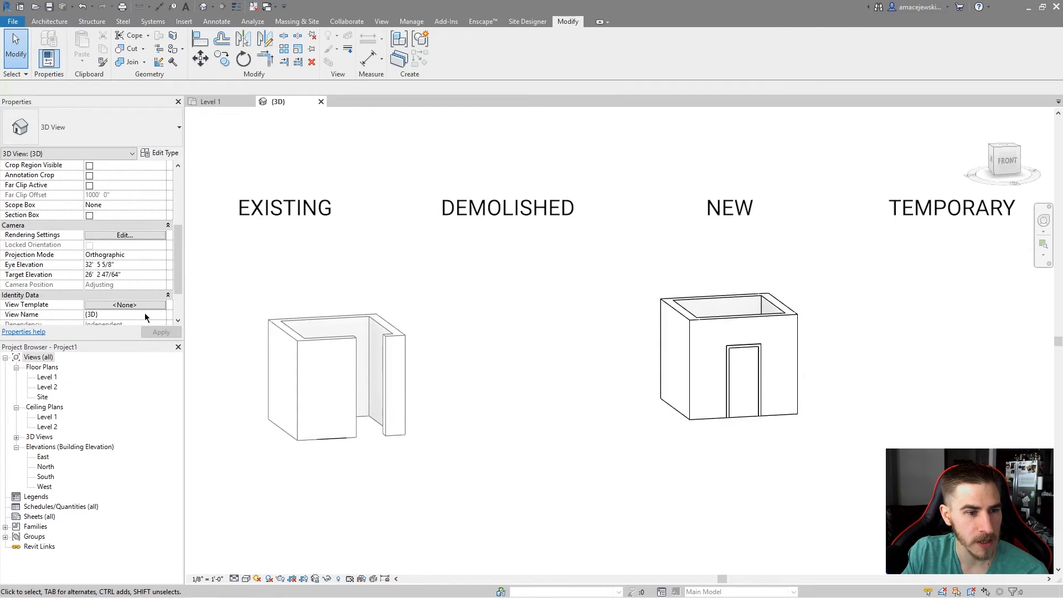
{"action": "left_click", "coordinate": [160, 295]}
{"action": "left_click", "coordinate": [126, 348]}
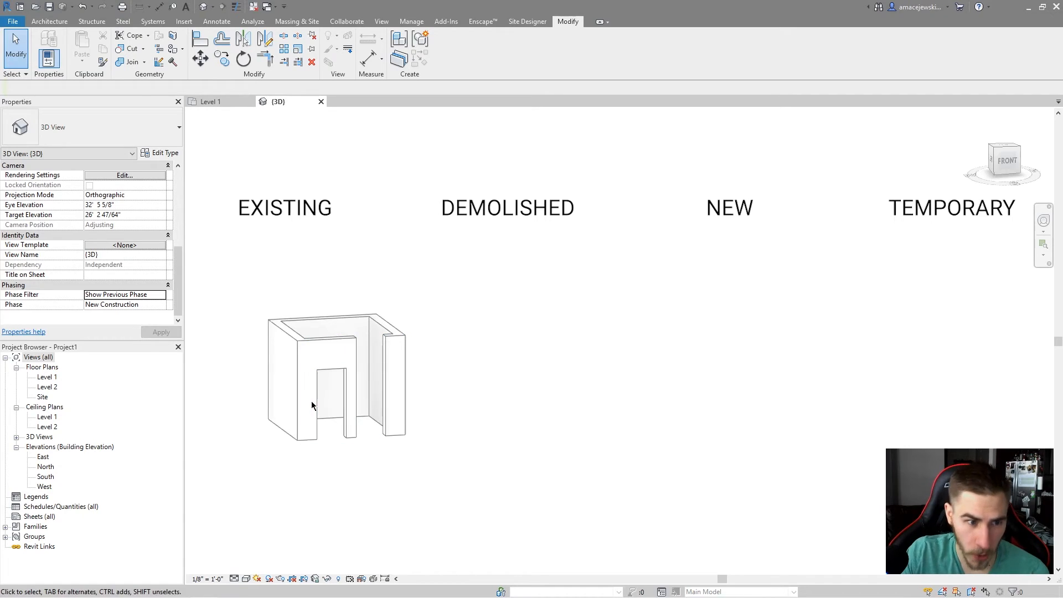
Select the split wall segment, then set the 3D view's Phase Filter to Show All.
{"action": "left_click_drag", "start_coordinate": [229, 277], "coordinate": [387, 452]}
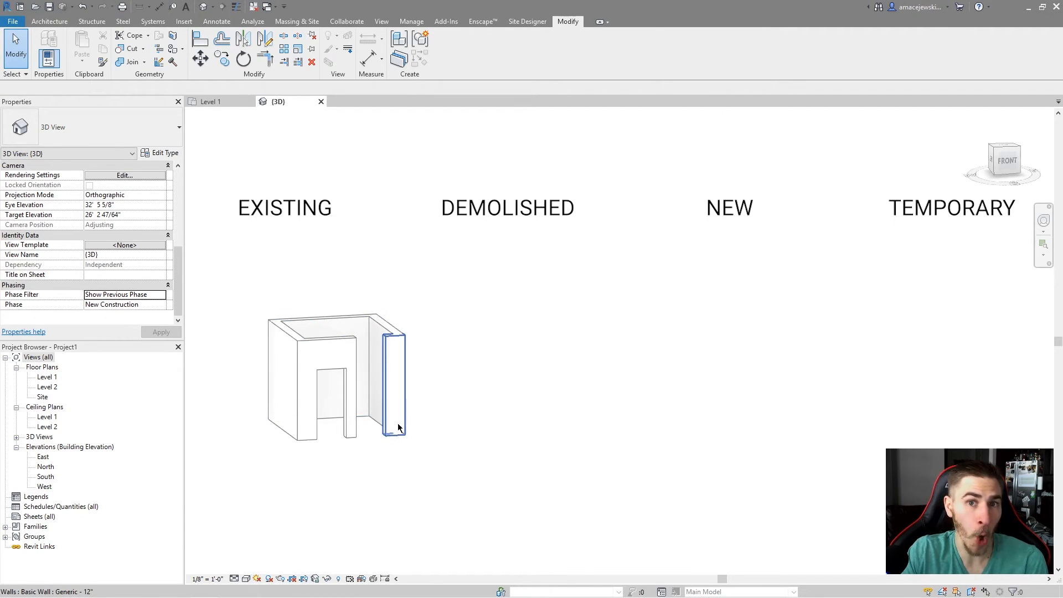
{"action": "left_click", "coordinate": [158, 297]}
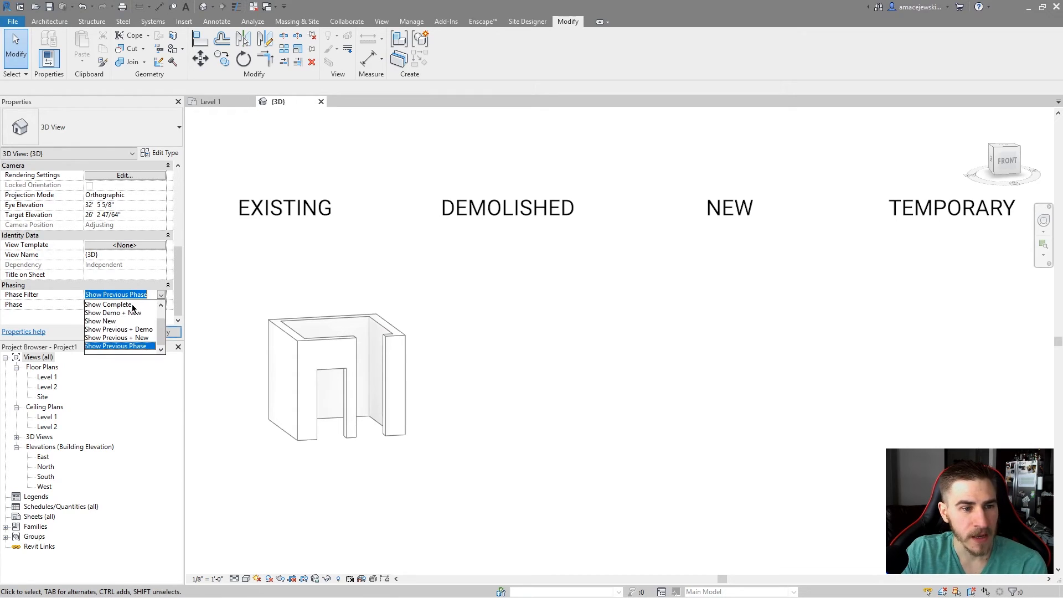
{"action": "left_click", "coordinate": [106, 313]}
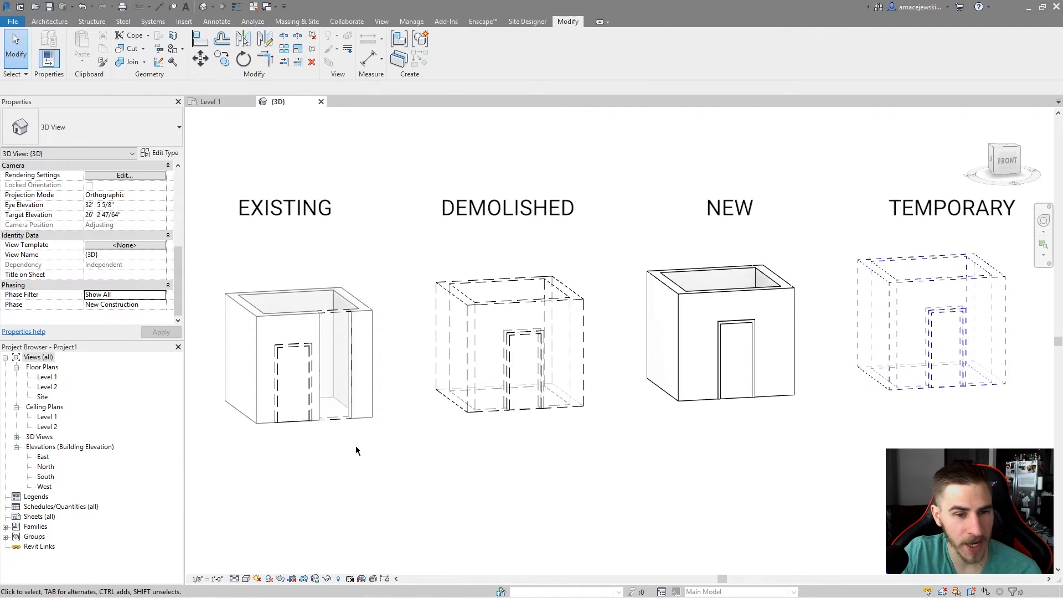
Copy the demolished front wall segment and paste it aligned to the same place.
{"action": "scroll", "coordinate": [338, 350], "scroll_direction": "up", "scroll_amount": 2}
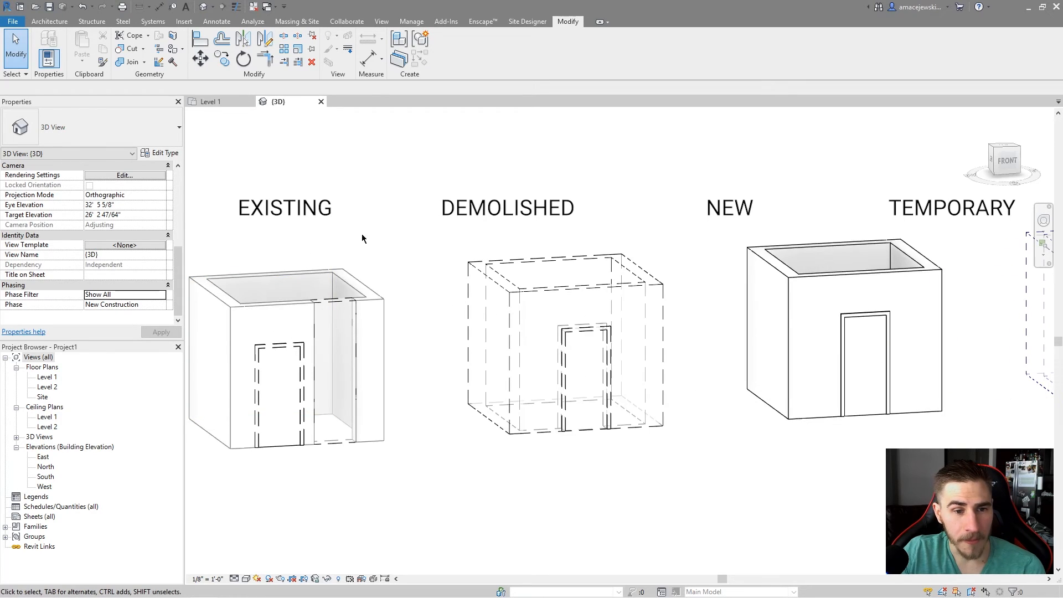
{"action": "scroll", "coordinate": [357, 347], "scroll_direction": "down", "scroll_amount": 1}
{"action": "left_click", "coordinate": [347, 360]}
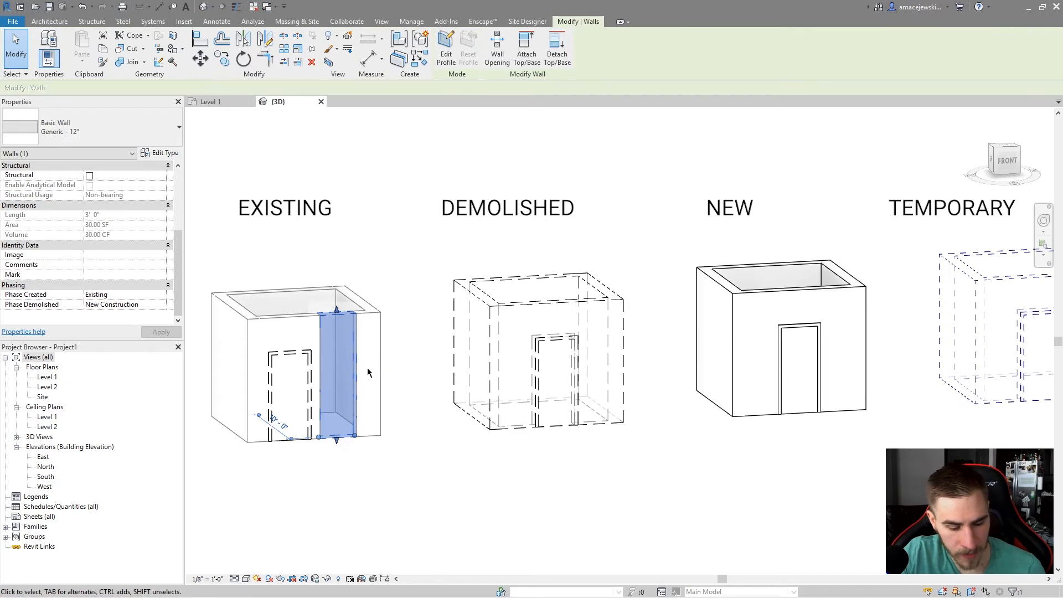
{"action": "key", "text": "ctrl+c"}
{"action": "key", "text": "Escape"}
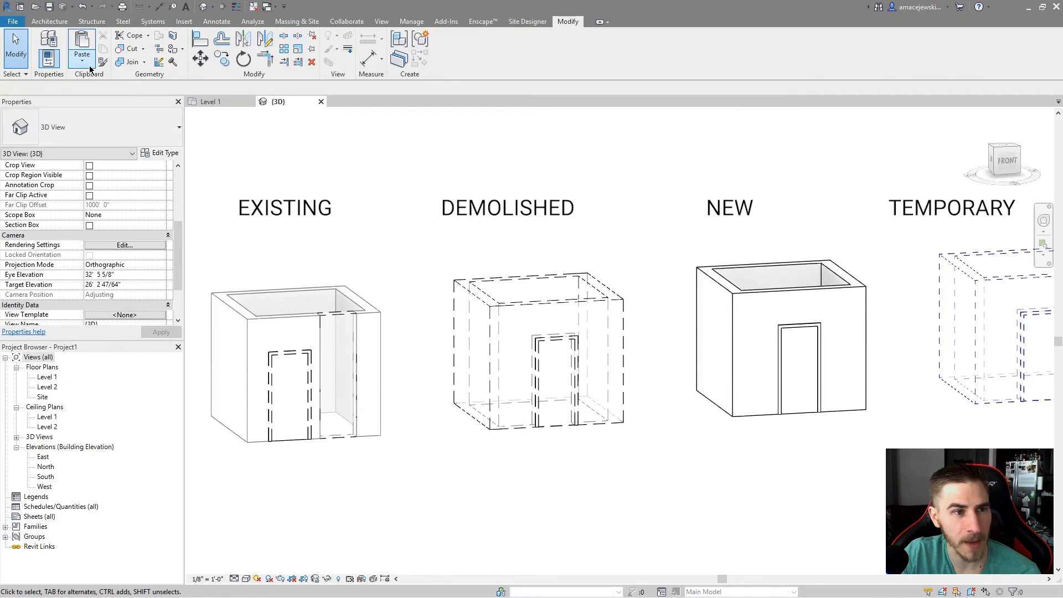
{"action": "left_click", "coordinate": [82, 58]}
{"action": "left_click", "coordinate": [113, 171]}
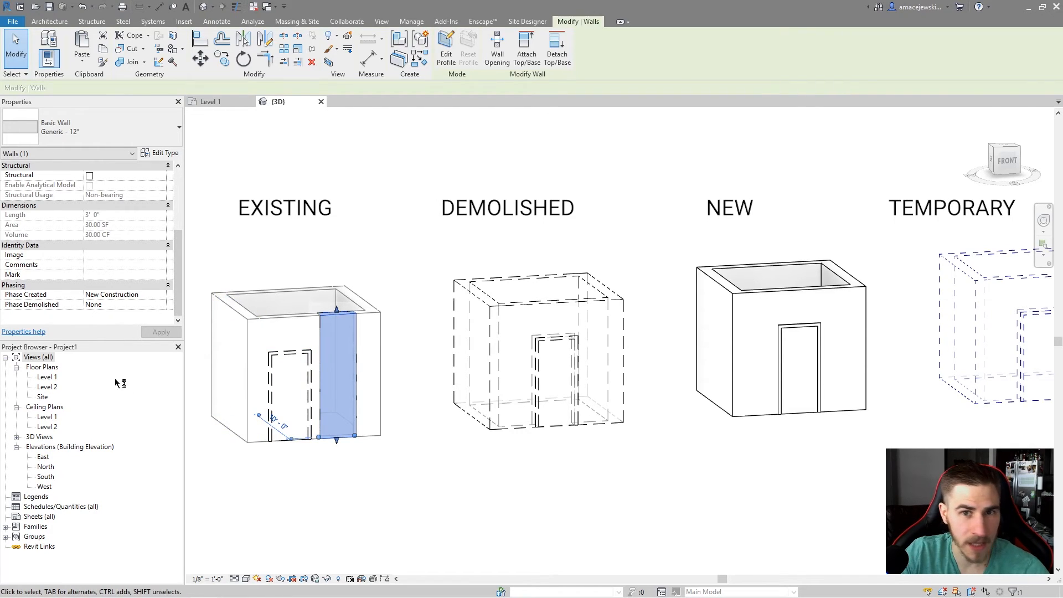
Change the pasted wall's type to Exterior - Brick on Mtl. Stud.
{"action": "left_click", "coordinate": [138, 137]}
{"action": "scroll", "coordinate": [115, 303], "scroll_direction": "up", "scroll_amount": 4}
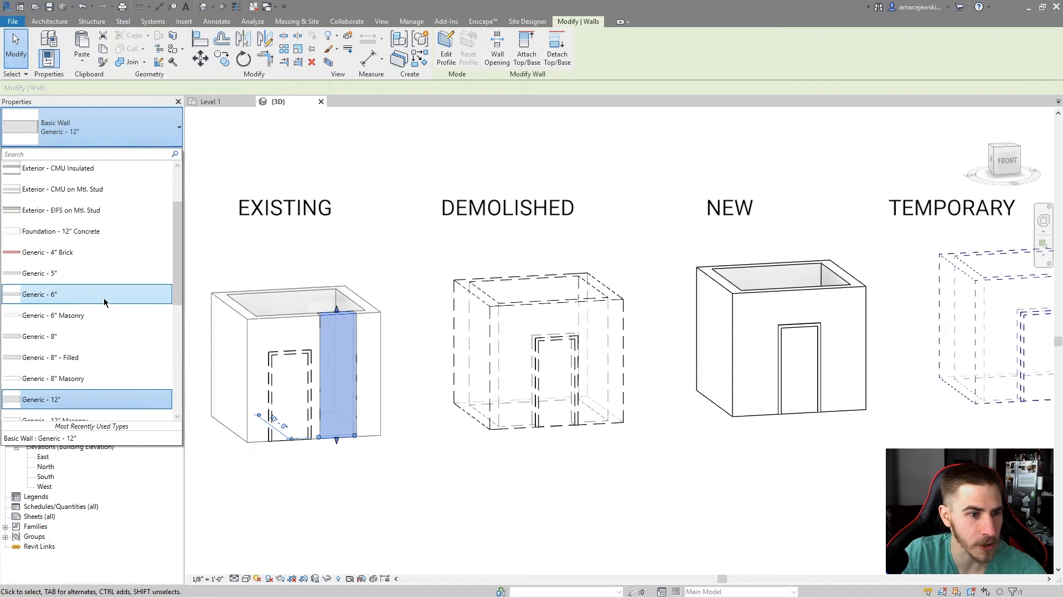
{"action": "left_click", "coordinate": [66, 227]}
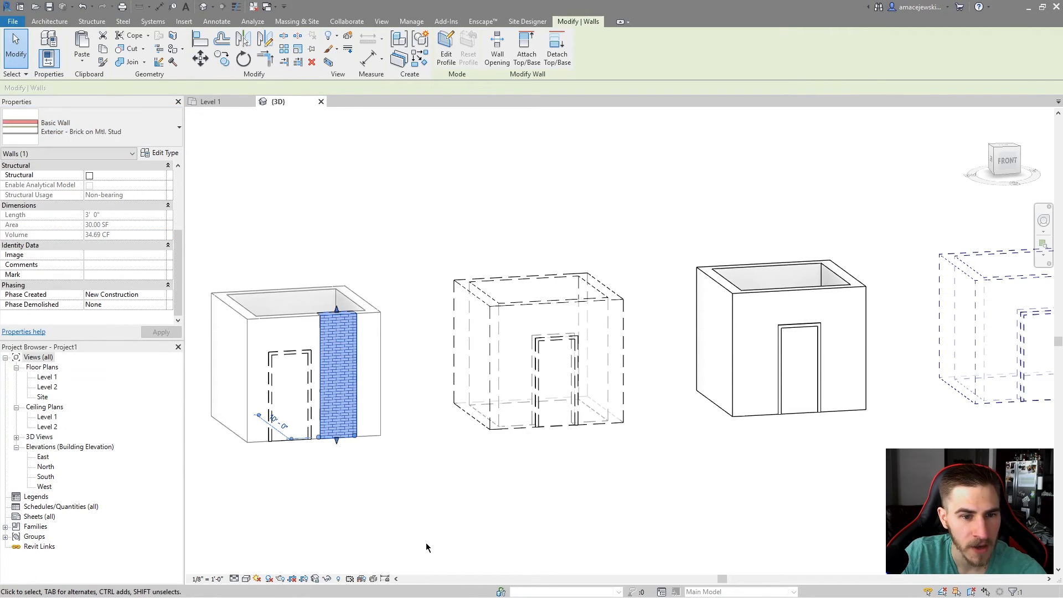
{"action": "left_click", "coordinate": [512, 542]}
Zoom in on the new brick segment and select the demolished door to inspect it.
{"action": "scroll", "coordinate": [383, 388], "scroll_direction": "up", "scroll_amount": 4}
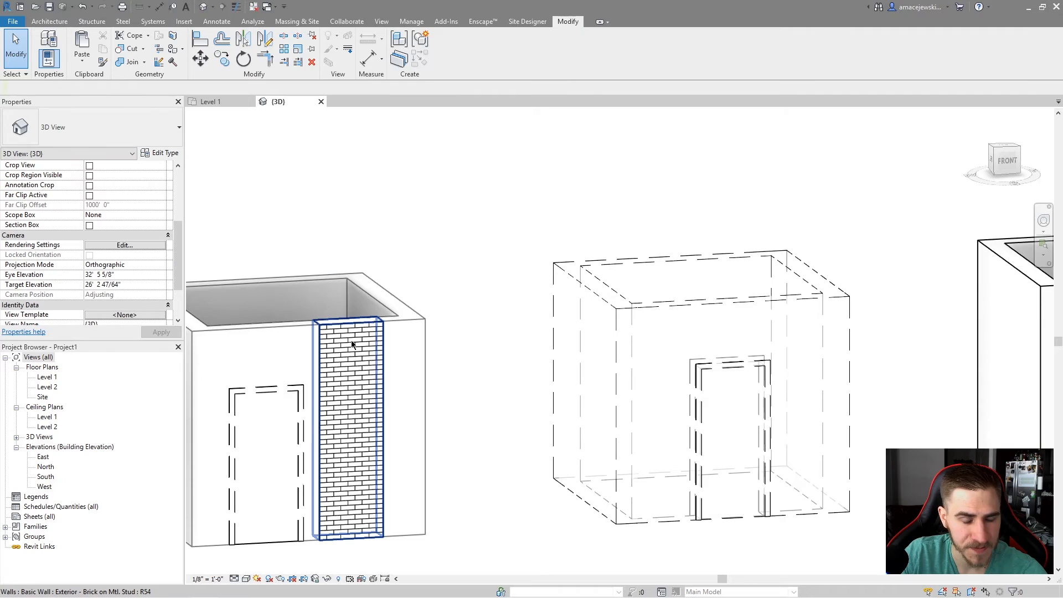
{"action": "scroll", "coordinate": [431, 289], "scroll_direction": "down", "scroll_amount": 3}
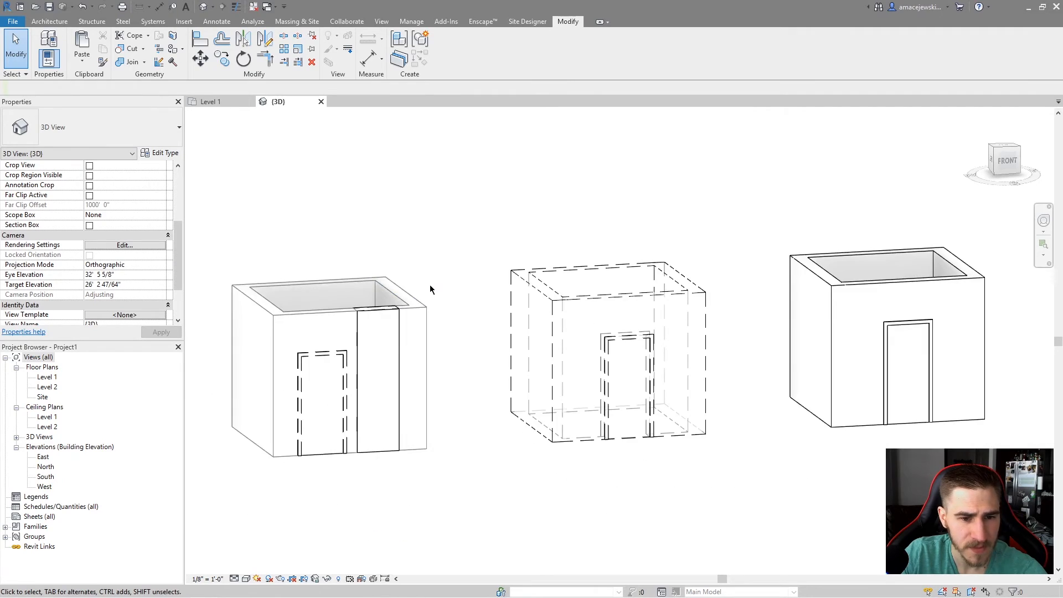
{"action": "left_click", "coordinate": [336, 438]}
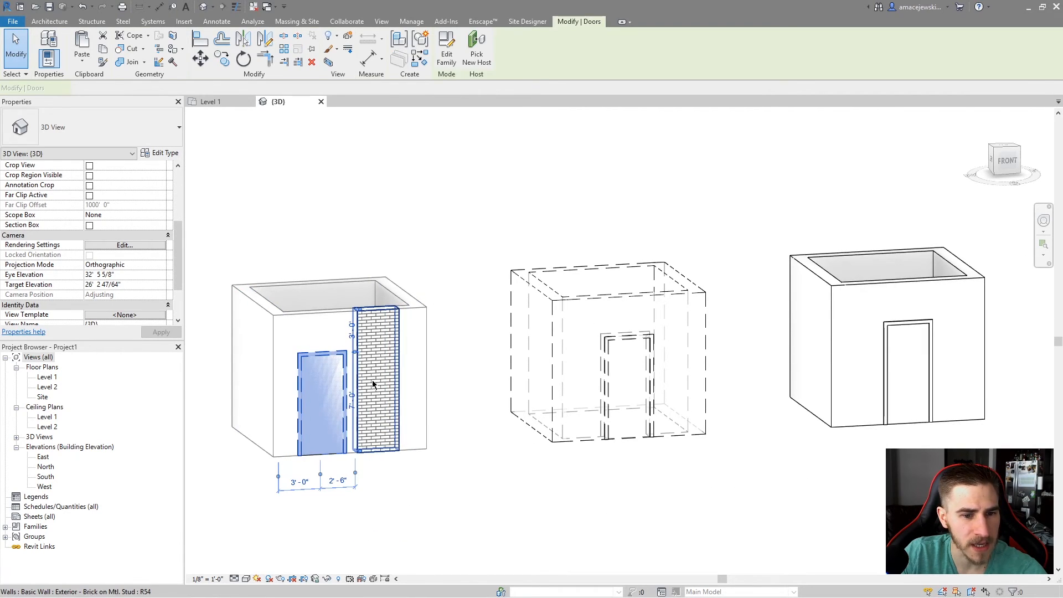
{"action": "left_click", "coordinate": [466, 527]}
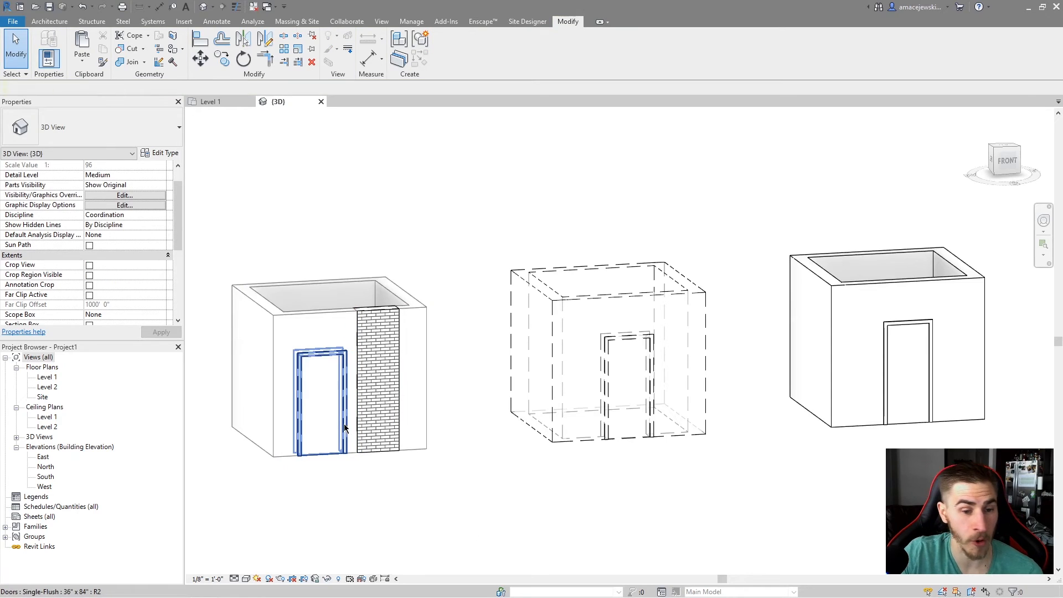
Paste a copy of the demolished door aligned to the same place and change its type to Single-Flush 30" x 80".
{"action": "left_click", "coordinate": [342, 446]}
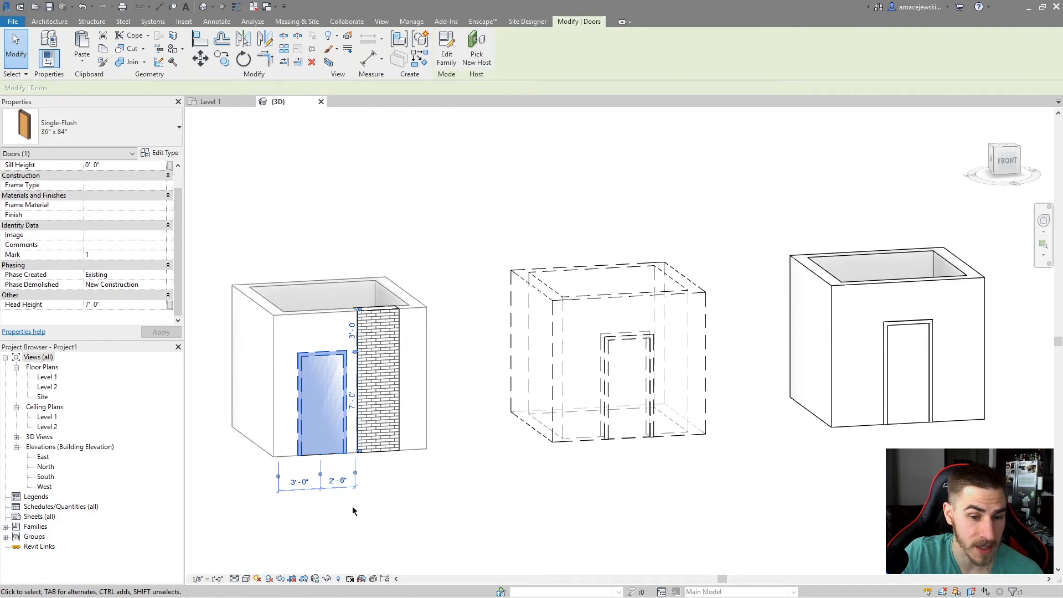
{"action": "left_click", "coordinate": [82, 60]}
{"action": "left_click", "coordinate": [149, 169]}
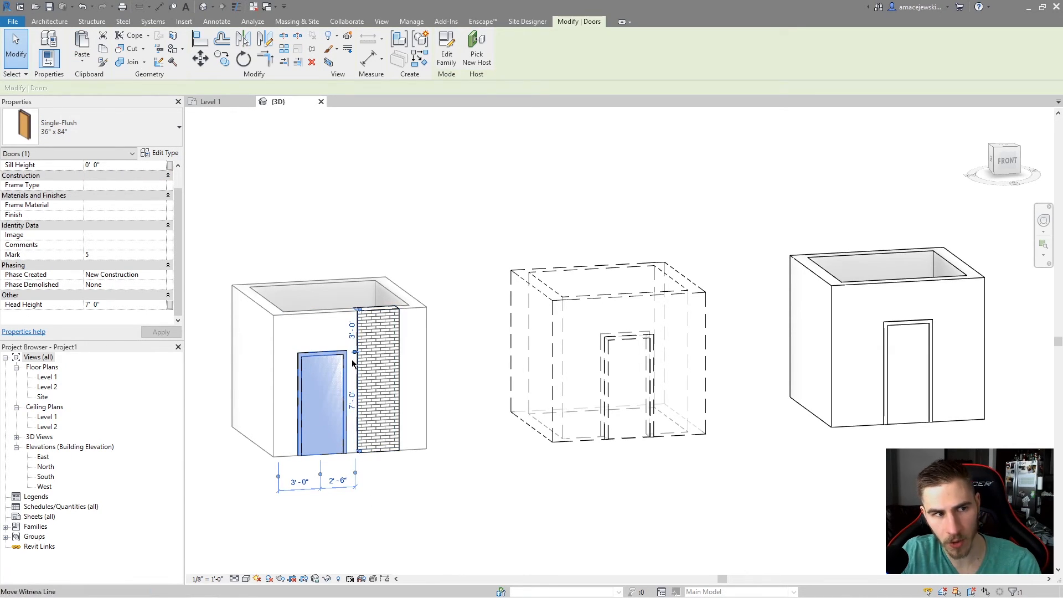
{"action": "left_click", "coordinate": [89, 128]}
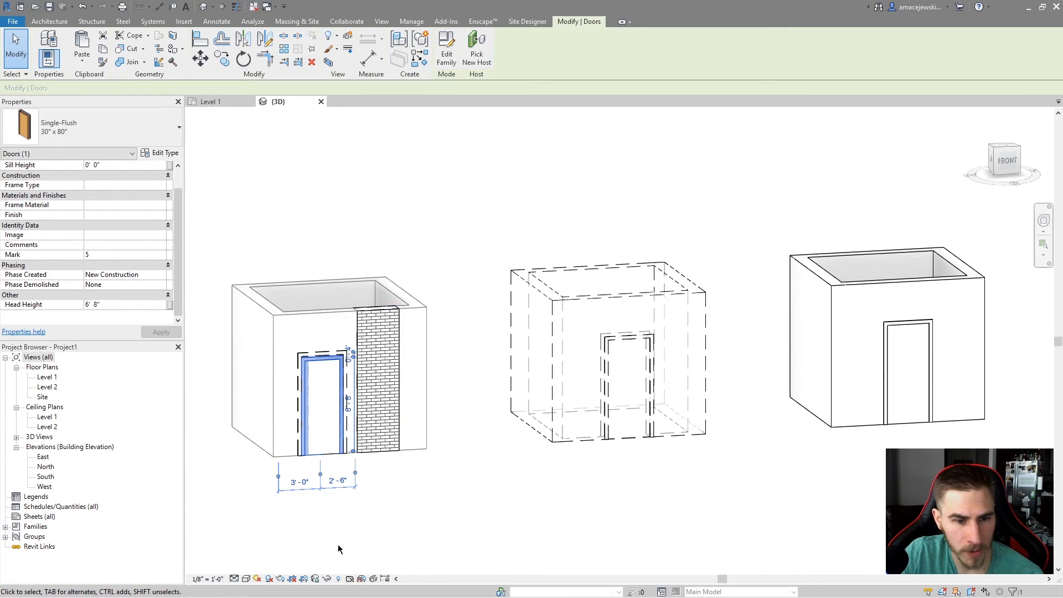
Set the 3D view's Phase Filter to Show Complete.
{"action": "scroll", "coordinate": [422, 494], "scroll_direction": "up", "scroll_amount": 2}
{"action": "left_click", "coordinate": [473, 543]}
{"action": "scroll", "coordinate": [481, 498], "scroll_direction": "down", "scroll_amount": 3}
{"action": "mouse_move", "coordinate": [496, 447]}
{"action": "middle_mouse_down"}
{"action": "mouse_move", "coordinate": [521, 440]}
{"action": "mouse_move", "coordinate": [480, 421]}
{"action": "middle_mouse_up"}
{"action": "scroll", "coordinate": [480, 421], "scroll_direction": "down", "scroll_amount": 1}
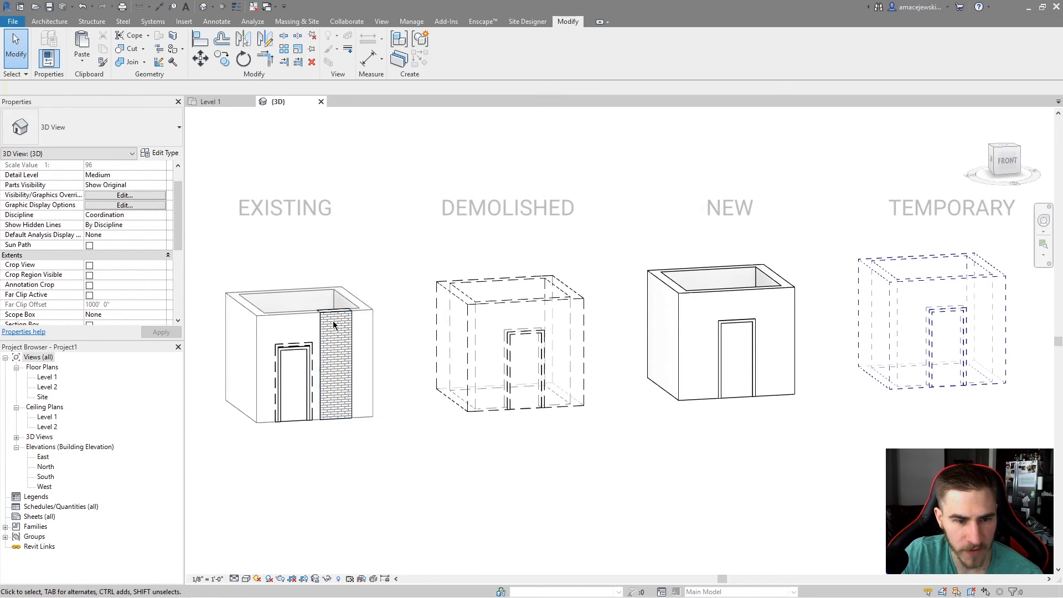
{"action": "scroll", "coordinate": [139, 252], "scroll_direction": "down", "scroll_amount": 5}
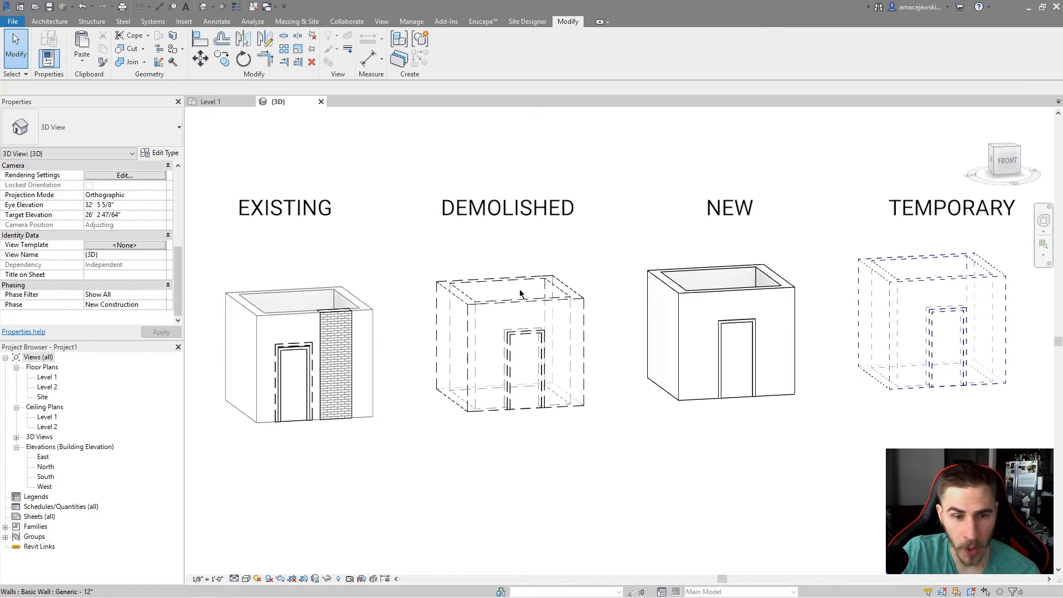
{"action": "left_click", "coordinate": [161, 294]}
{"action": "left_click", "coordinate": [169, 294]}
{"action": "left_click", "coordinate": [111, 318]}
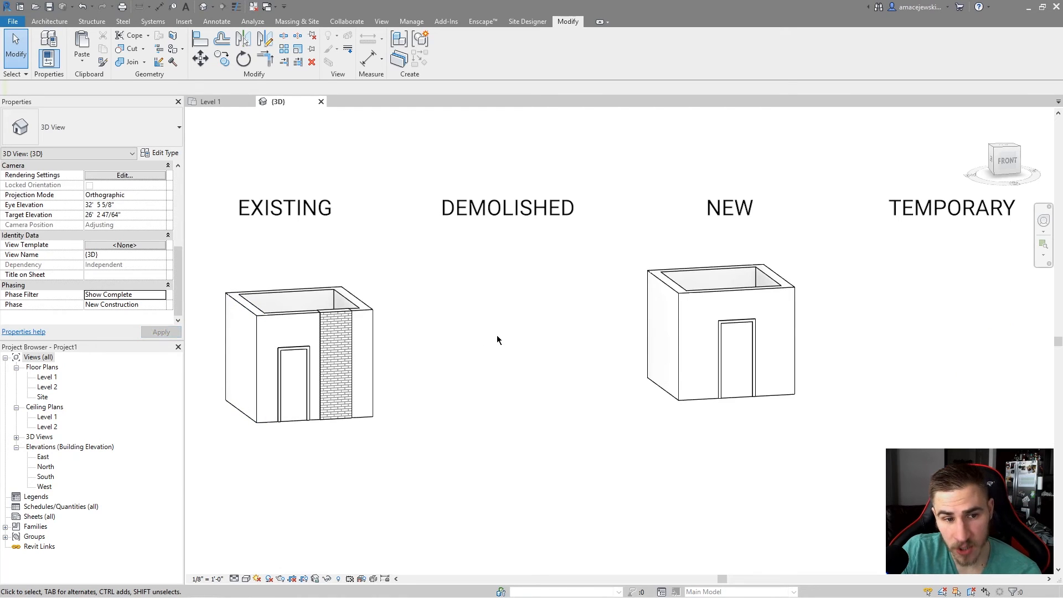
Select the new door and brick wall to check them, then set the view's Phase Filter to Show Demo + New.
{"action": "left_click", "coordinate": [308, 394]}
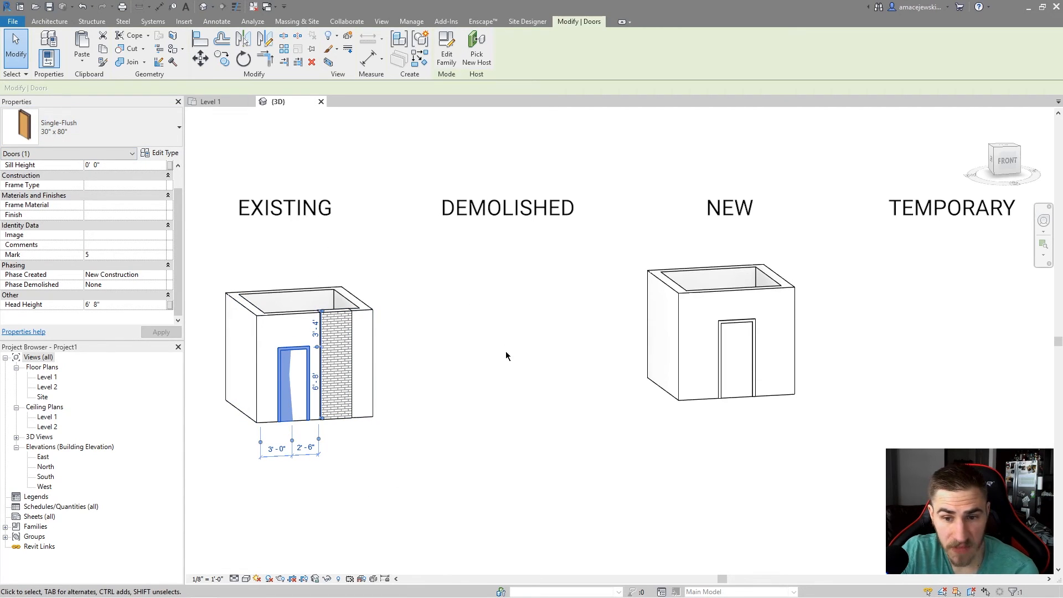
{"action": "left_click", "coordinate": [421, 288]}
{"action": "left_click", "coordinate": [335, 360]}
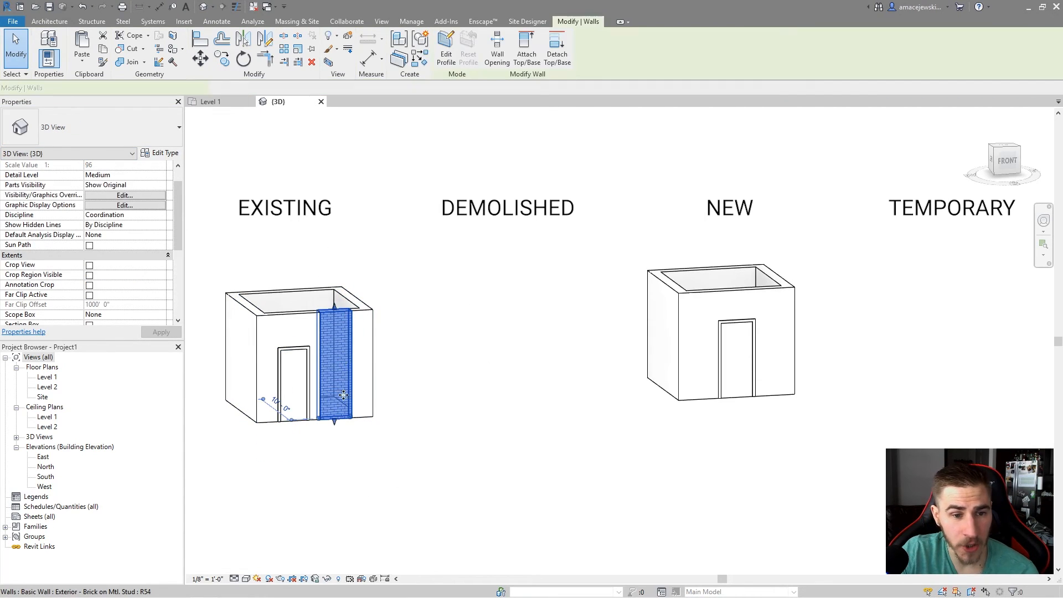
{"action": "left_click_drag", "start_coordinate": [567, 178], "coordinate": [890, 466]}
{"action": "left_click", "coordinate": [562, 294]}
{"action": "scroll", "coordinate": [69, 301], "scroll_direction": "down", "scroll_amount": 5}
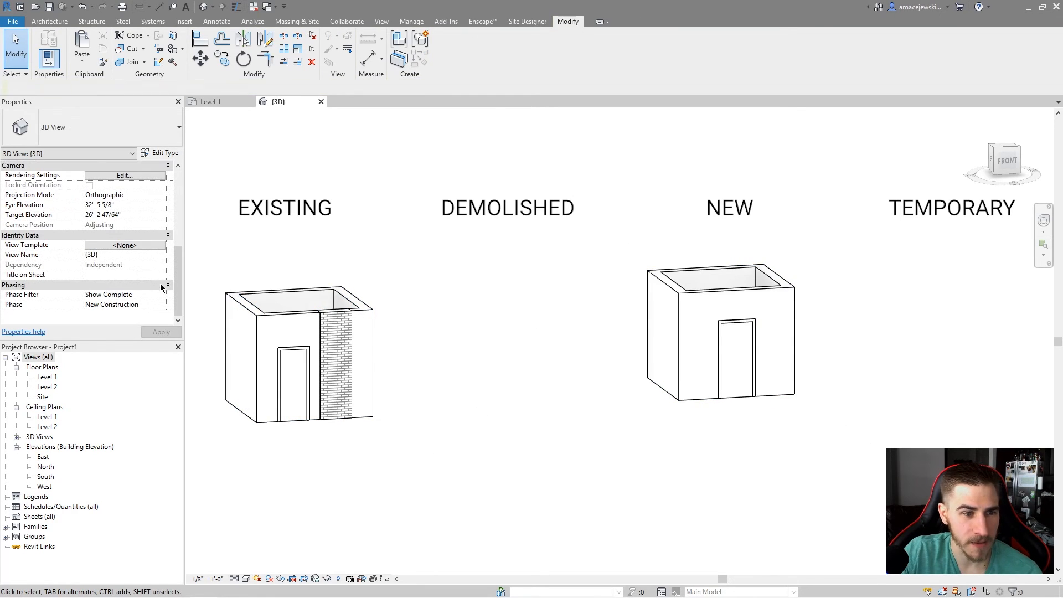
{"action": "left_click", "coordinate": [163, 295]}
{"action": "left_click", "coordinate": [161, 295]}
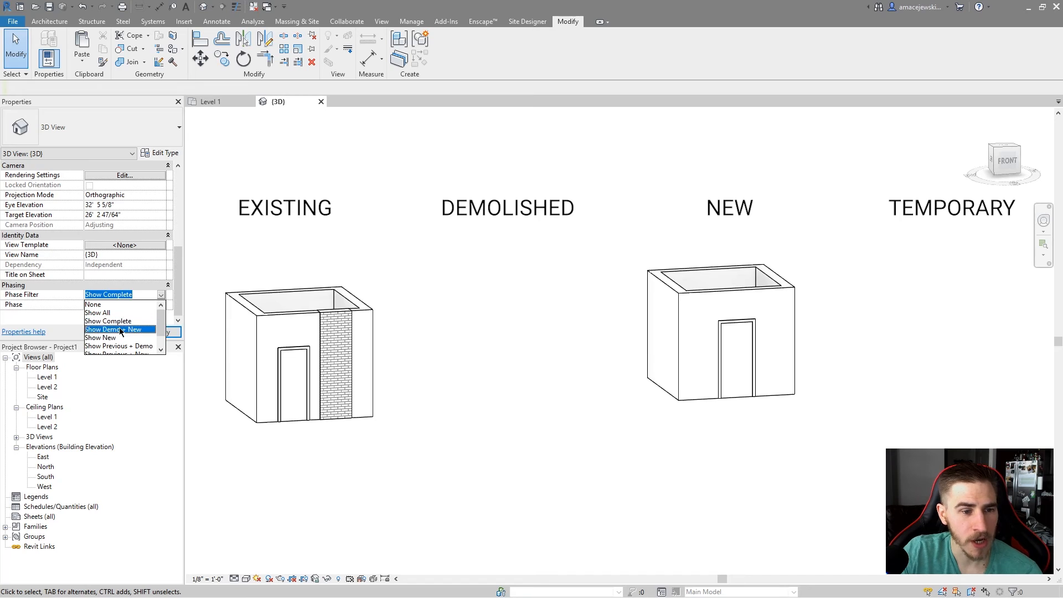
{"action": "left_click", "coordinate": [110, 326]}
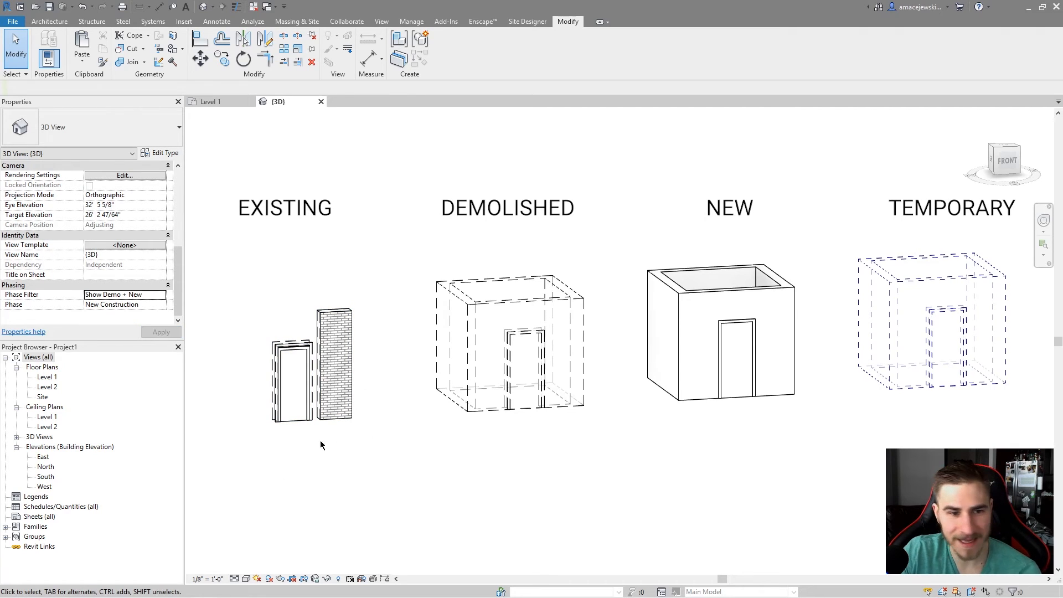
Examine the new door and brick wall segment under the Show Demo + New filter.
{"action": "scroll", "coordinate": [272, 382], "scroll_direction": "up", "scroll_amount": 2}
{"action": "scroll", "coordinate": [262, 370], "scroll_direction": "down", "scroll_amount": 3}
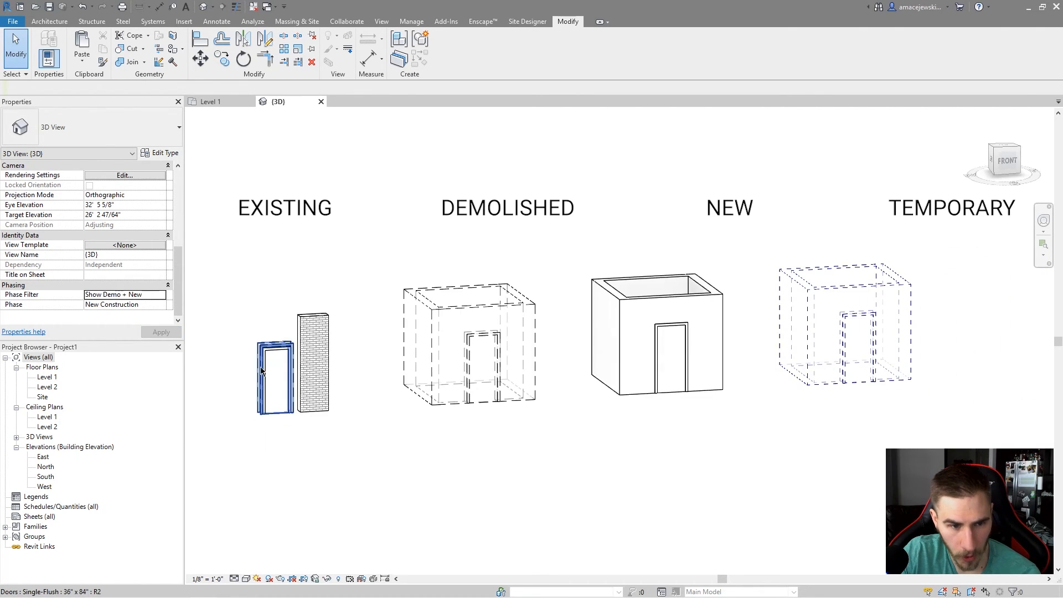
{"action": "left_click", "coordinate": [278, 412]}
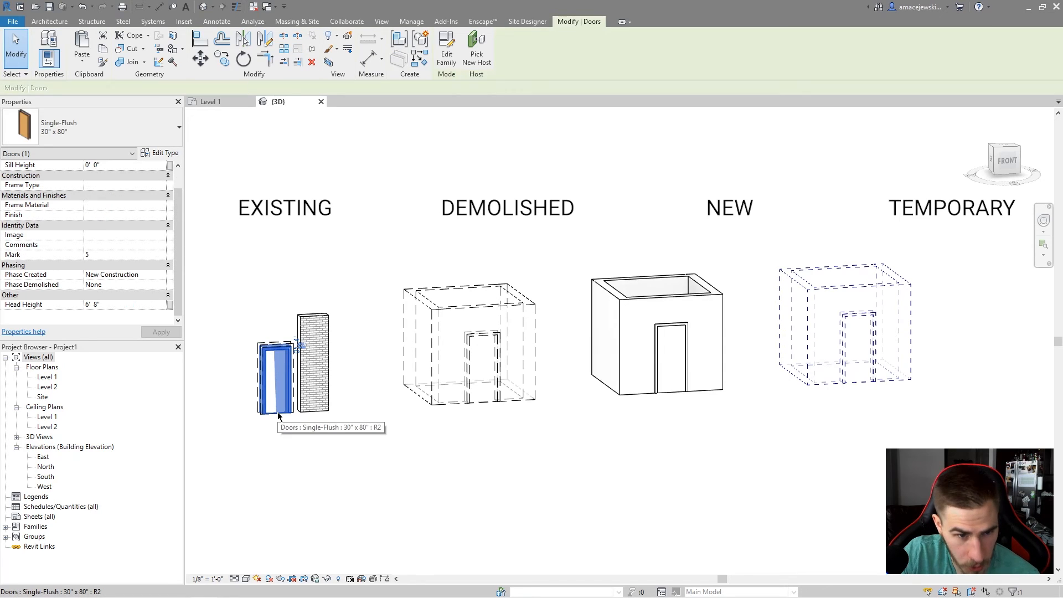
{"action": "left_click", "coordinate": [290, 457]}
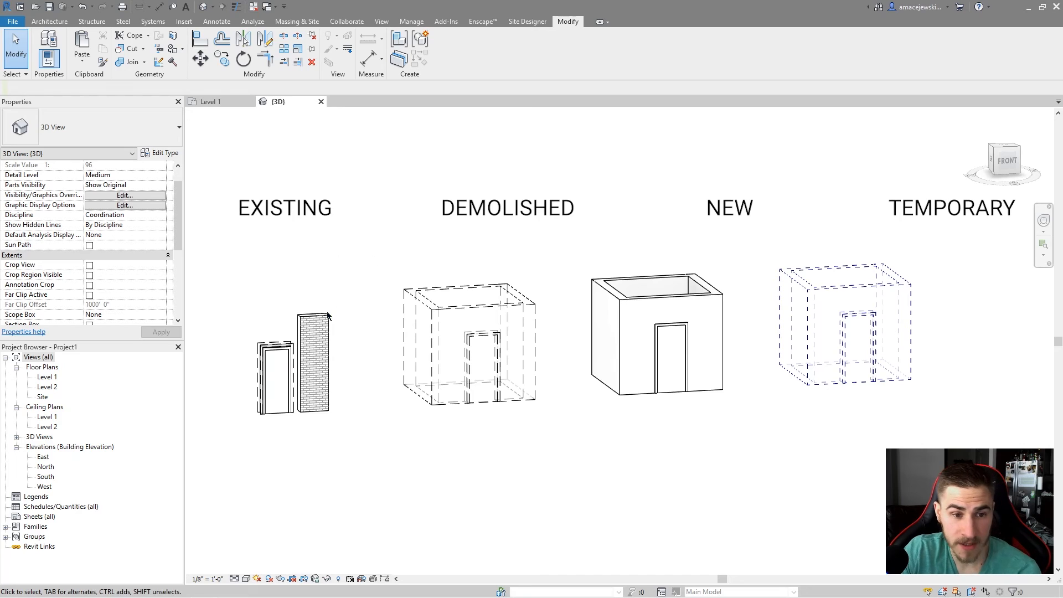
{"action": "left_click", "coordinate": [301, 318]}
{"action": "left_click", "coordinate": [336, 337]}
{"action": "left_click", "coordinate": [326, 347]}
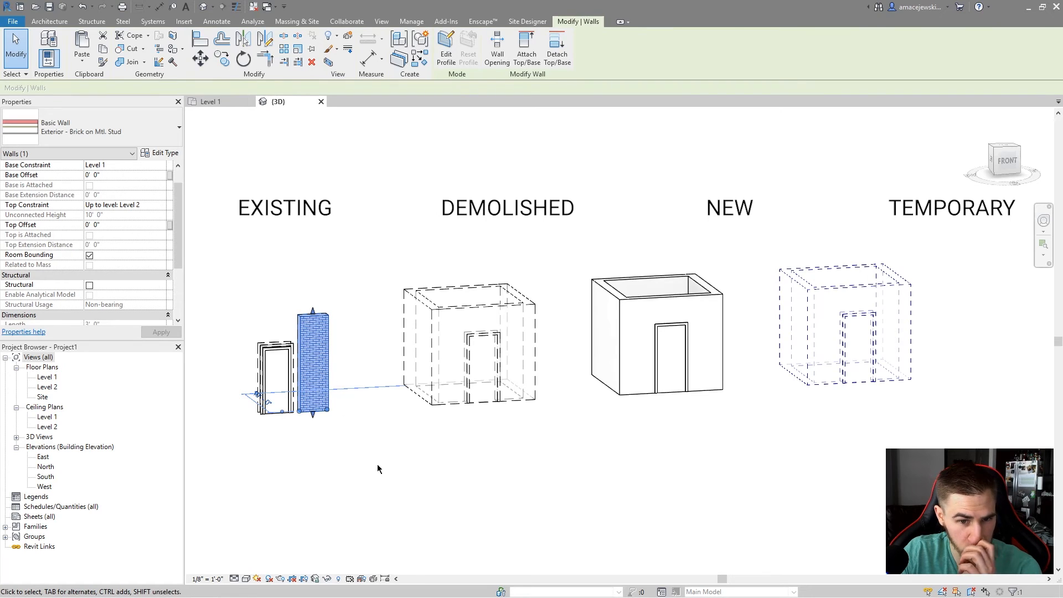
{"action": "left_click_drag", "start_coordinate": [364, 224], "coordinate": [540, 434]}
{"action": "left_click_drag", "start_coordinate": [764, 183], "coordinate": [936, 418]}
{"action": "left_click_drag", "start_coordinate": [375, 236], "coordinate": [546, 459]}
{"action": "left_click_drag", "start_coordinate": [739, 208], "coordinate": [948, 472]}
{"action": "left_click", "coordinate": [846, 530]}
{"action": "left_click_drag", "start_coordinate": [557, 244], "coordinate": [740, 427]}
{"action": "left_click", "coordinate": [591, 454]}
{"action": "scroll", "coordinate": [151, 265], "scroll_direction": "down", "scroll_amount": 5}
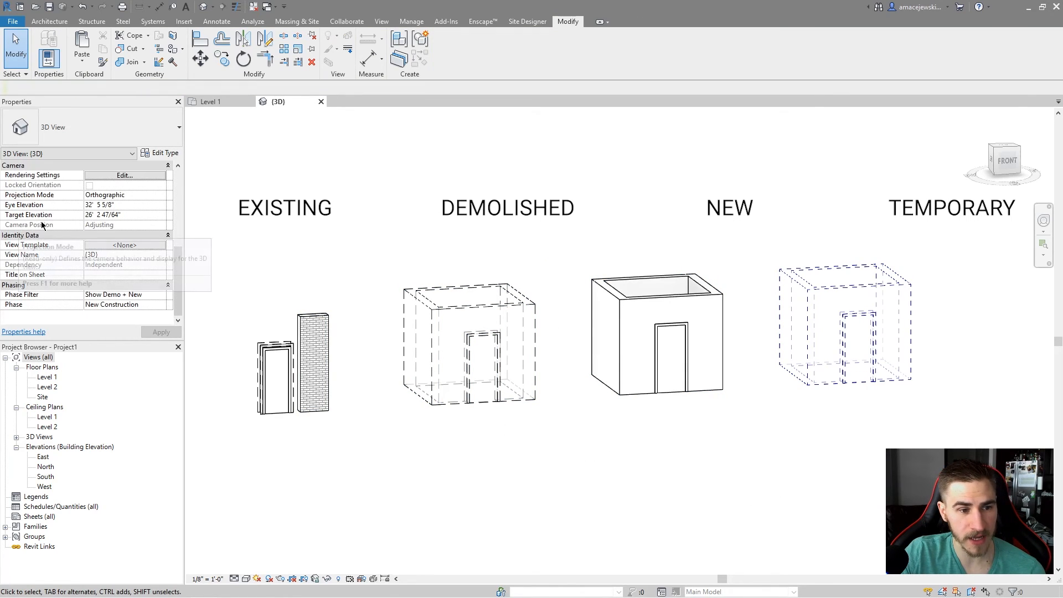
Set the 3D view's Phase Filter to Show New.
{"action": "left_click", "coordinate": [125, 294]}
{"action": "left_click", "coordinate": [162, 295]}
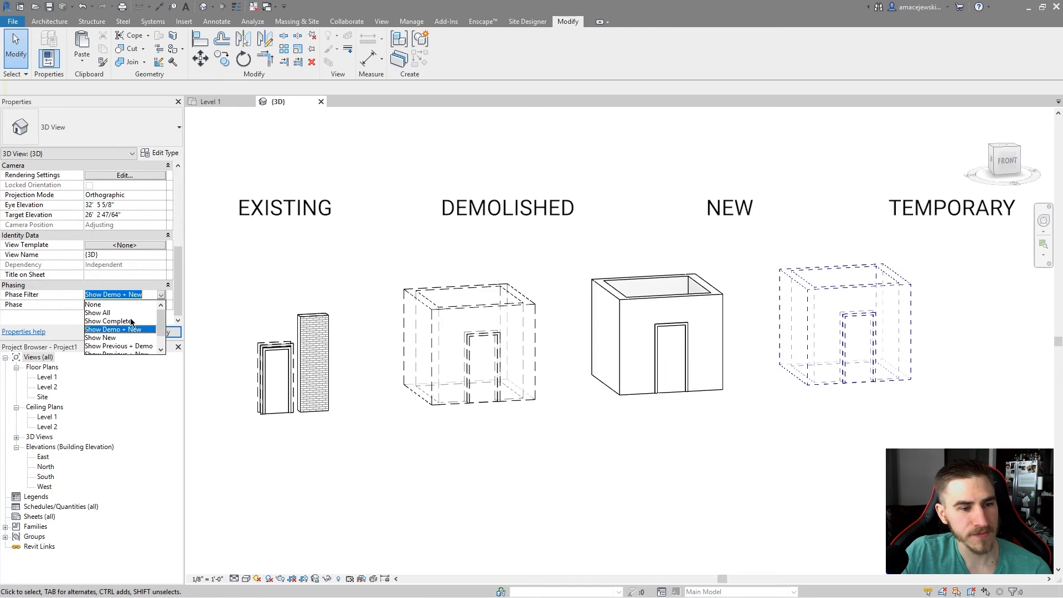
{"action": "left_click", "coordinate": [106, 342]}
Check the new brick wall's phase properties, then set the Phase Filter to Show Previous + Demo.
{"action": "left_click_drag", "start_coordinate": [511, 213], "coordinate": [773, 426]}
{"action": "left_click", "coordinate": [550, 305]}
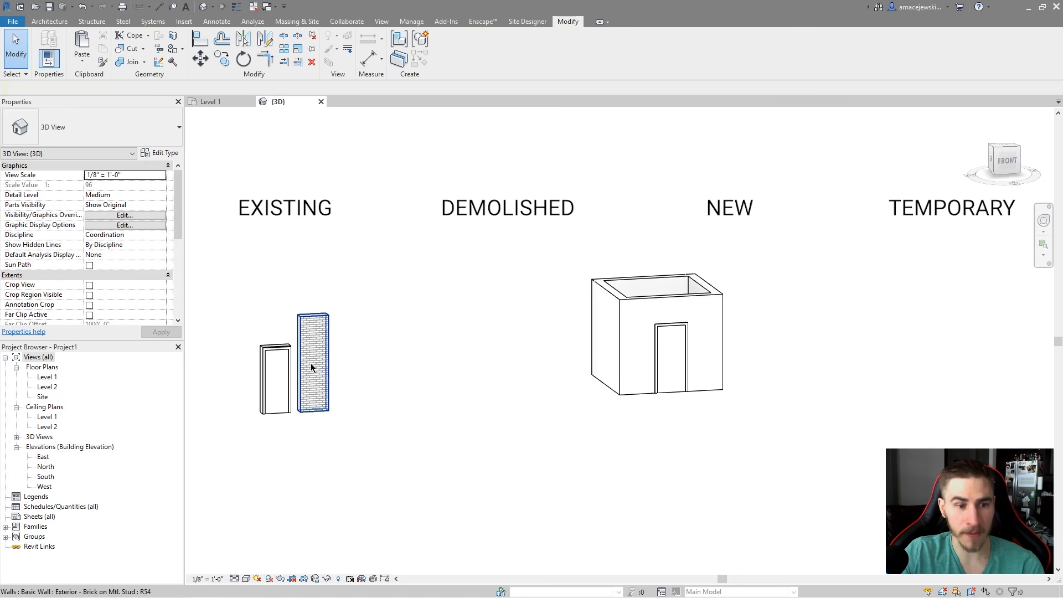
{"action": "left_click", "coordinate": [274, 343]}
{"action": "left_click", "coordinate": [252, 420]}
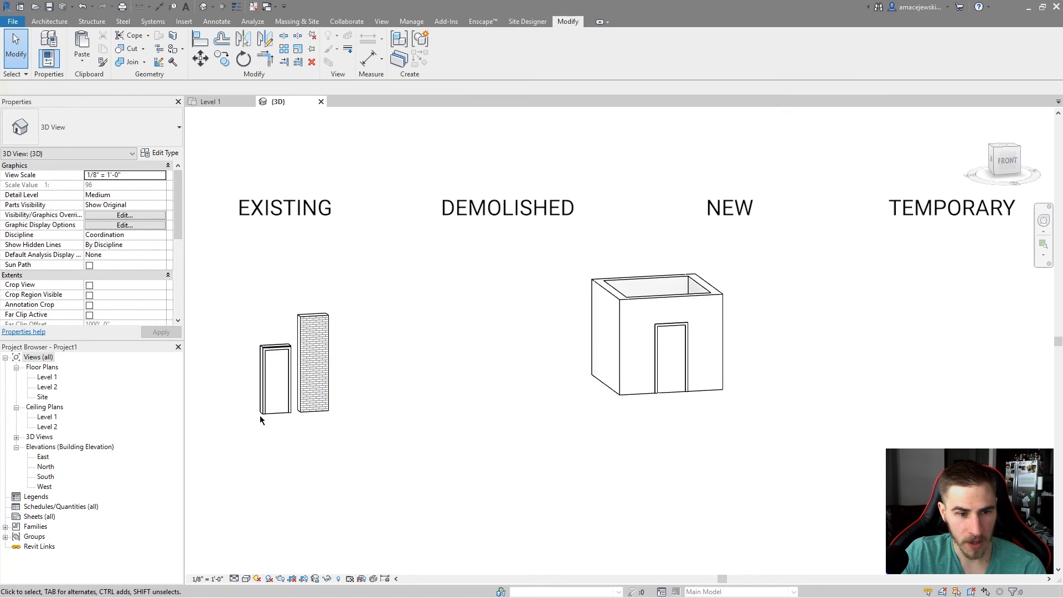
{"action": "left_click", "coordinate": [307, 318]}
{"action": "scroll", "coordinate": [125, 257], "scroll_direction": "down", "scroll_amount": 5}
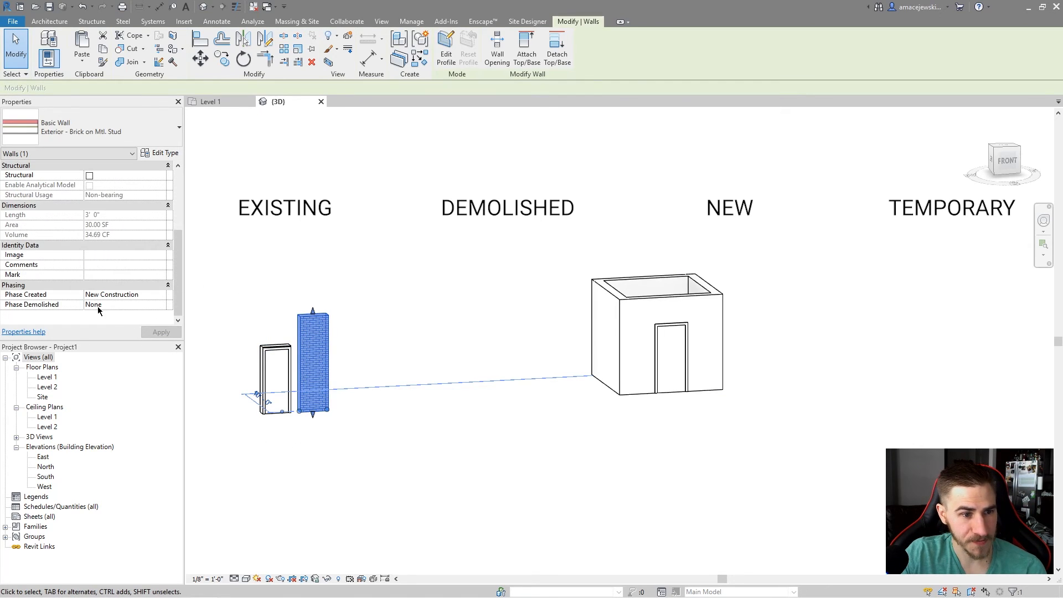
{"action": "left_click", "coordinate": [159, 295]}
{"action": "left_click", "coordinate": [193, 285]}
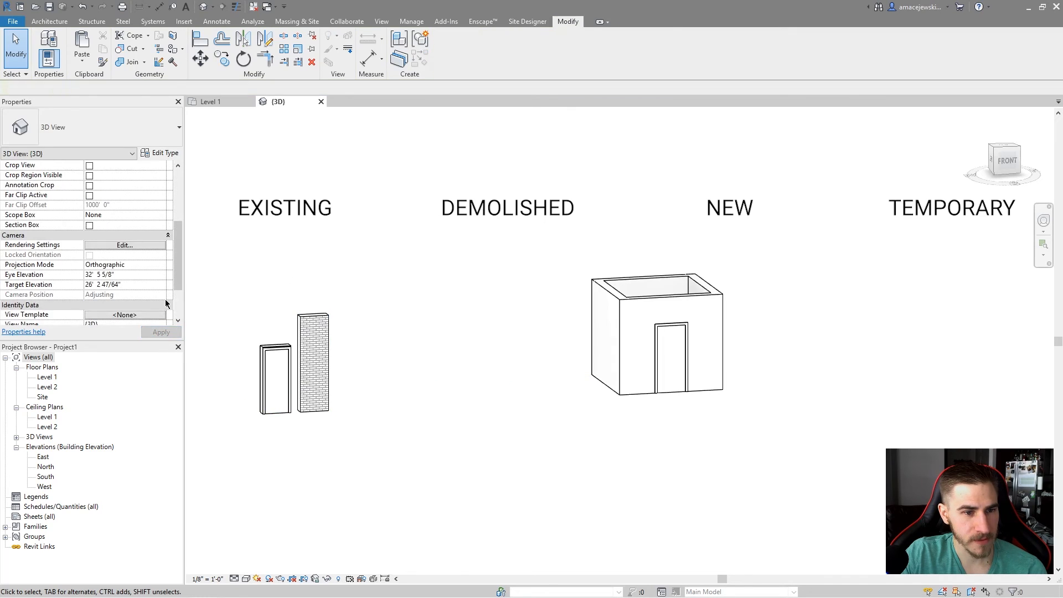
{"action": "scroll", "coordinate": [164, 303], "scroll_direction": "down", "scroll_amount": 3}
{"action": "left_click", "coordinate": [159, 296]}
{"action": "left_click", "coordinate": [139, 329]}
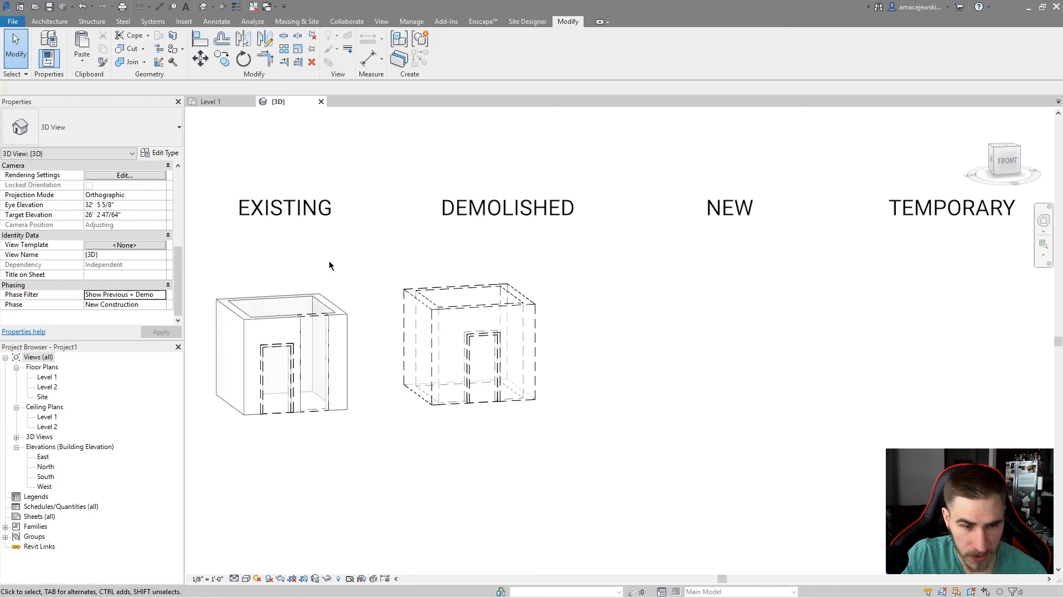
Set the 3D view's Phase Filter to Show Previous + New.
{"action": "left_click_drag", "start_coordinate": [388, 255], "coordinate": [423, 199]}
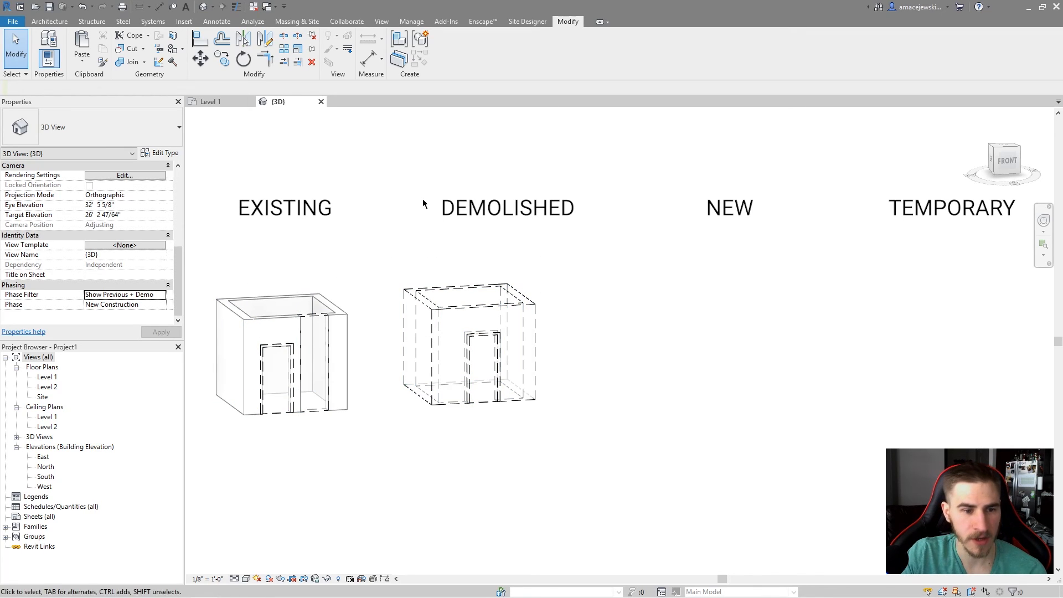
{"action": "left_click", "coordinate": [272, 410]}
{"action": "left_click", "coordinate": [317, 460]}
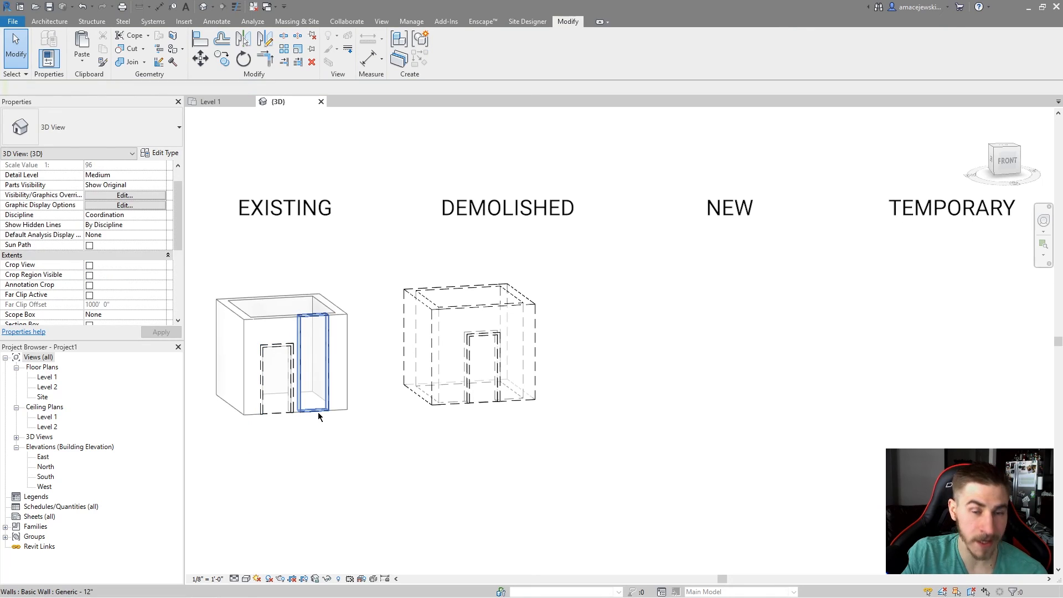
{"action": "scroll", "coordinate": [103, 275], "scroll_direction": "down", "scroll_amount": 2}
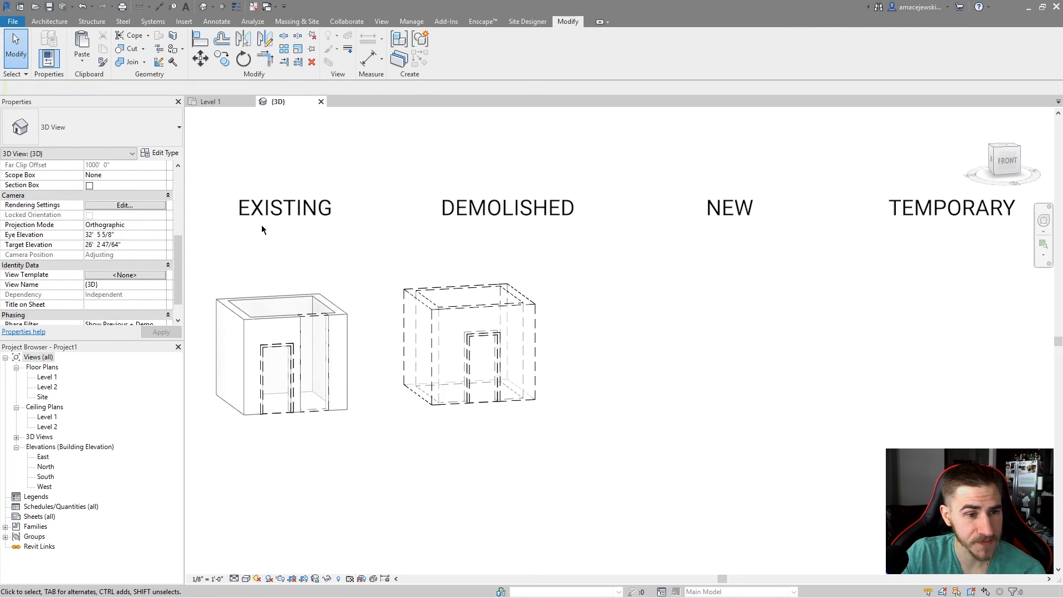
{"action": "scroll", "coordinate": [117, 243], "scroll_direction": "down", "scroll_amount": 1}
{"action": "left_click", "coordinate": [162, 296]}
{"action": "scroll", "coordinate": [125, 332], "scroll_direction": "down", "scroll_amount": 1}
{"action": "left_click", "coordinate": [125, 338]}
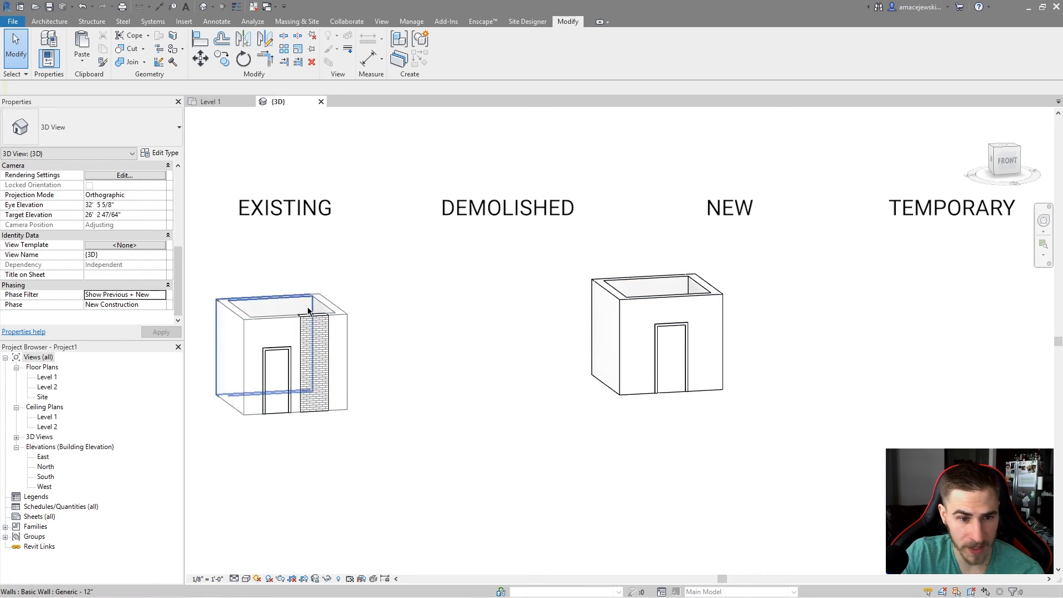
Set the 3D view's Phase Filter to Show Previous Phase.
{"action": "left_click", "coordinate": [279, 353]}
{"action": "key", "text": "Escape"}
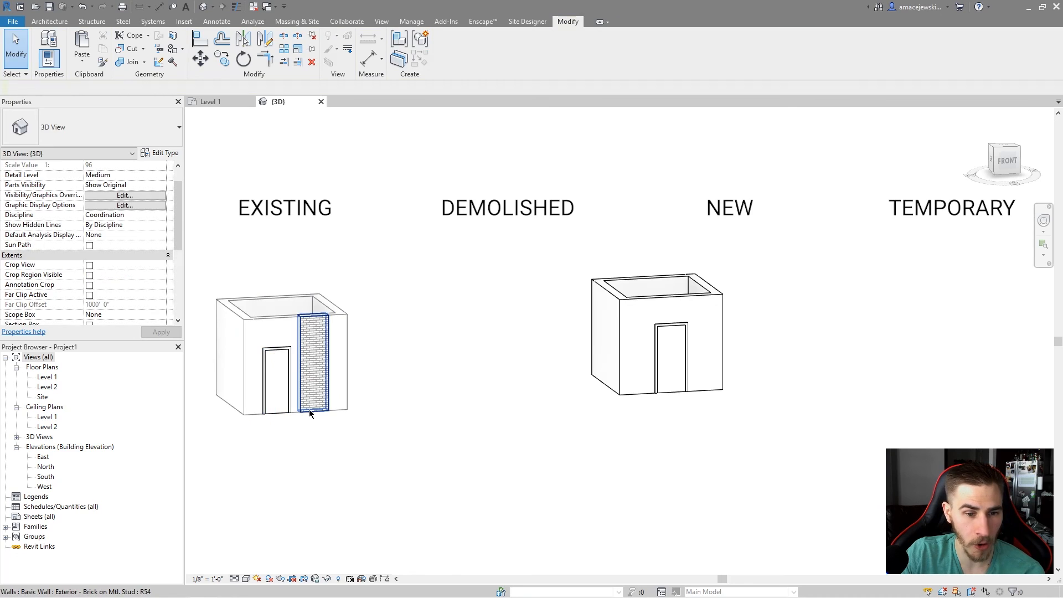
{"action": "left_click_drag", "start_coordinate": [552, 206], "coordinate": [964, 442]}
{"action": "left_click", "coordinate": [698, 435]}
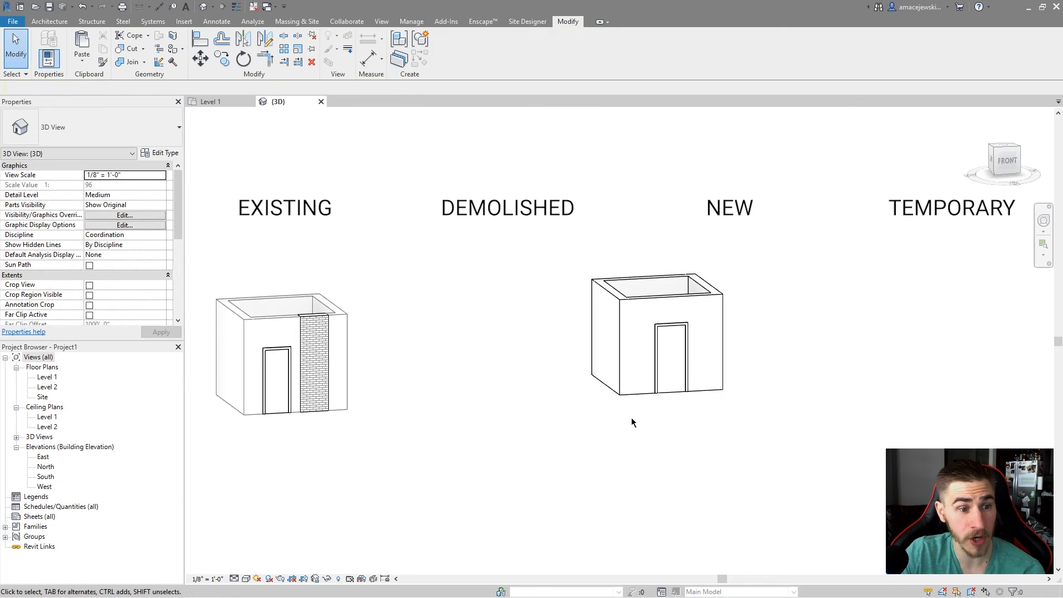
{"action": "scroll", "coordinate": [223, 239], "scroll_direction": "down", "scroll_amount": 2}
{"action": "scroll", "coordinate": [159, 225], "scroll_direction": "down", "scroll_amount": 4}
{"action": "scroll", "coordinate": [216, 266], "scroll_direction": "up", "scroll_amount": 4}
{"action": "scroll", "coordinate": [139, 244], "scroll_direction": "down", "scroll_amount": 3}
{"action": "scroll", "coordinate": [297, 255], "scroll_direction": "down", "scroll_amount": 2}
{"action": "scroll", "coordinate": [296, 253], "scroll_direction": "down", "scroll_amount": 3}
{"action": "left_click", "coordinate": [164, 297]}
{"action": "left_click", "coordinate": [163, 298]}
{"action": "left_click", "coordinate": [116, 352]}
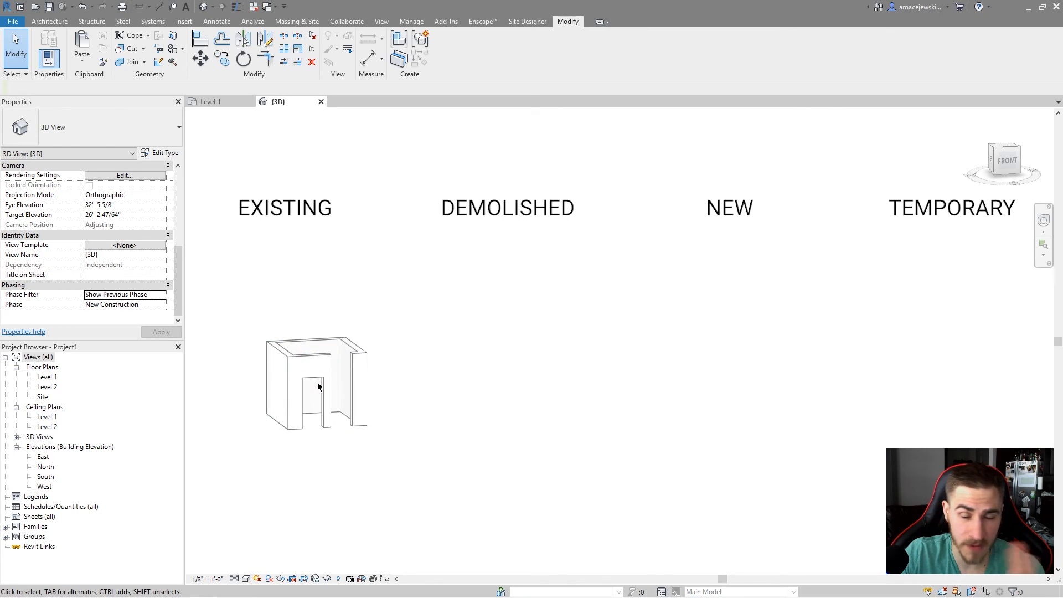
Set the 3D view's Phase Filter back to Show All.
{"action": "left_click", "coordinate": [136, 294]}
{"action": "left_click", "coordinate": [138, 294]}
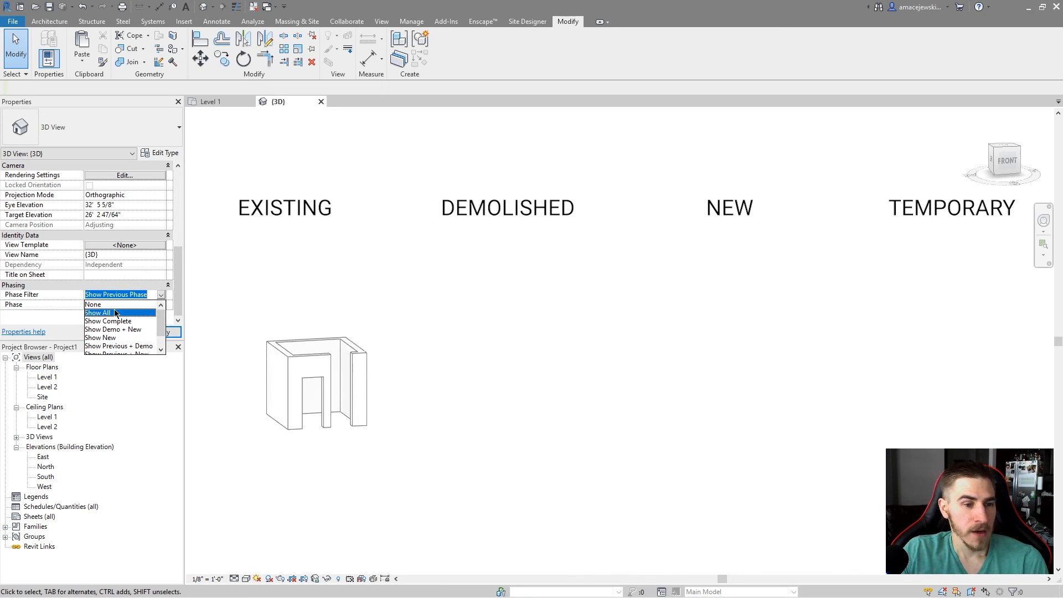
{"action": "left_click", "coordinate": [121, 312]}
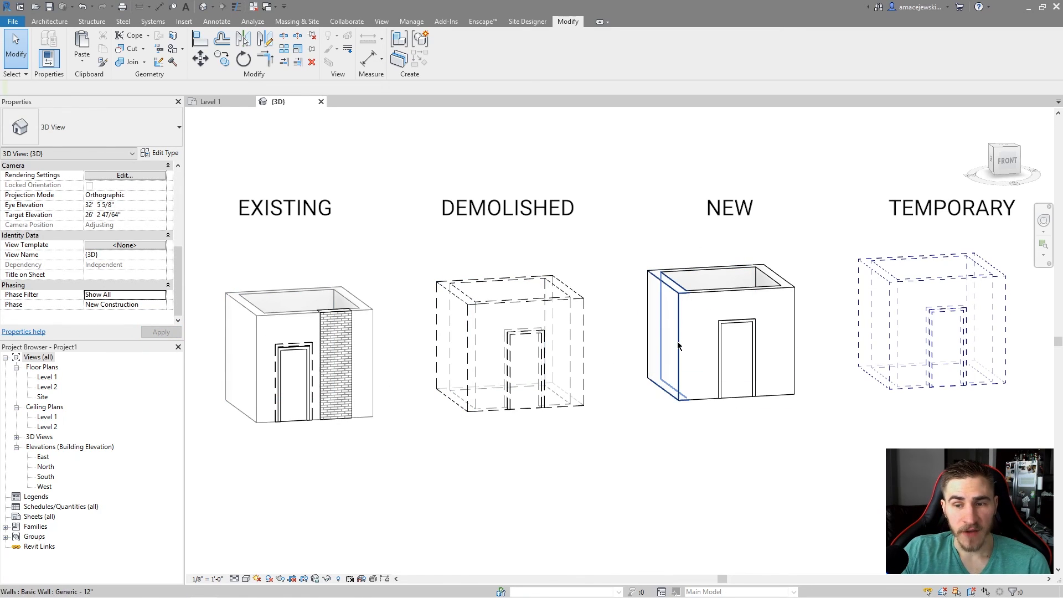